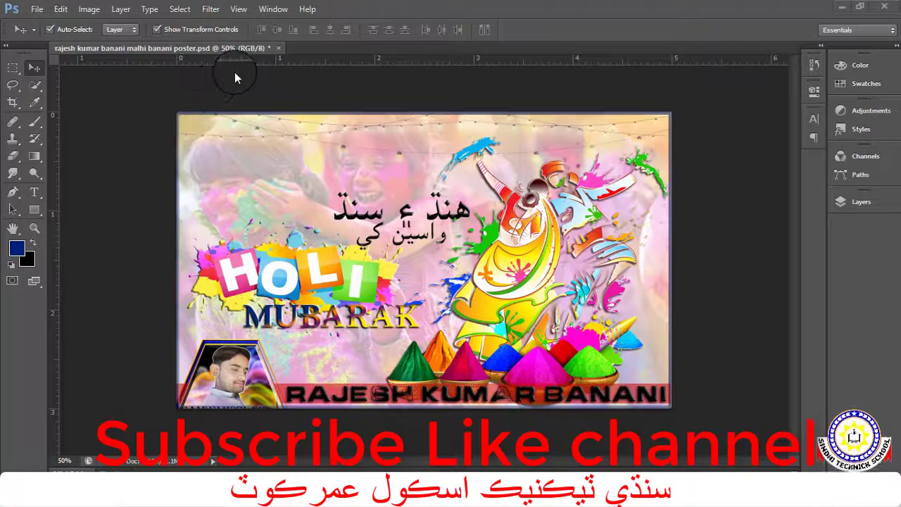
Create a new white 3 × 5 inch document at 300 ppi.
click(38, 9)
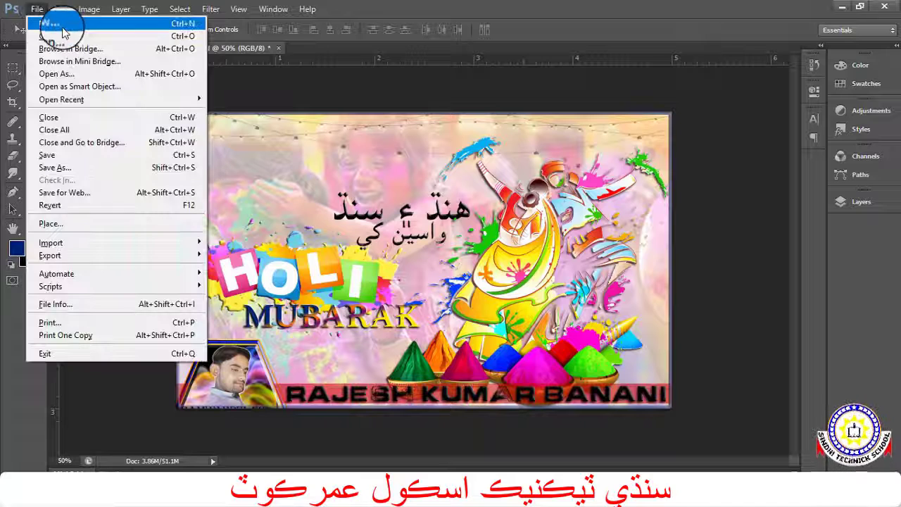
click(64, 31)
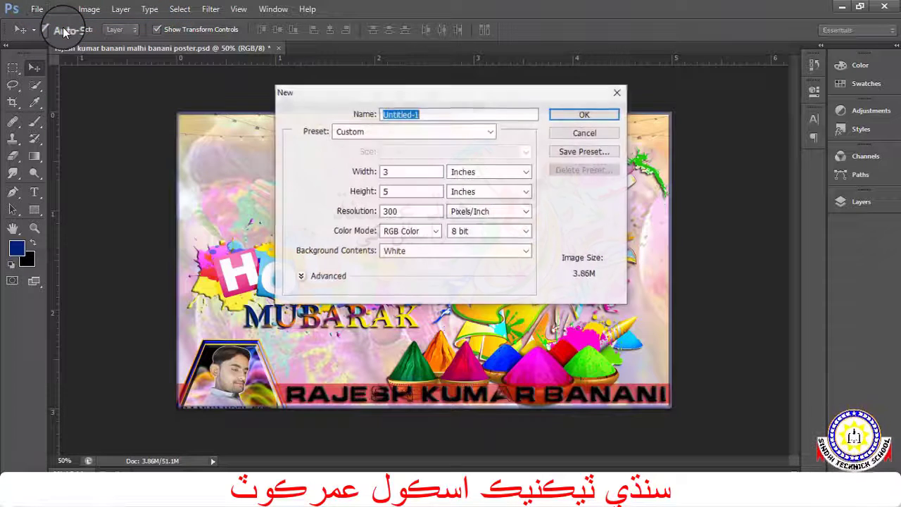
key(Tab)
text(5)
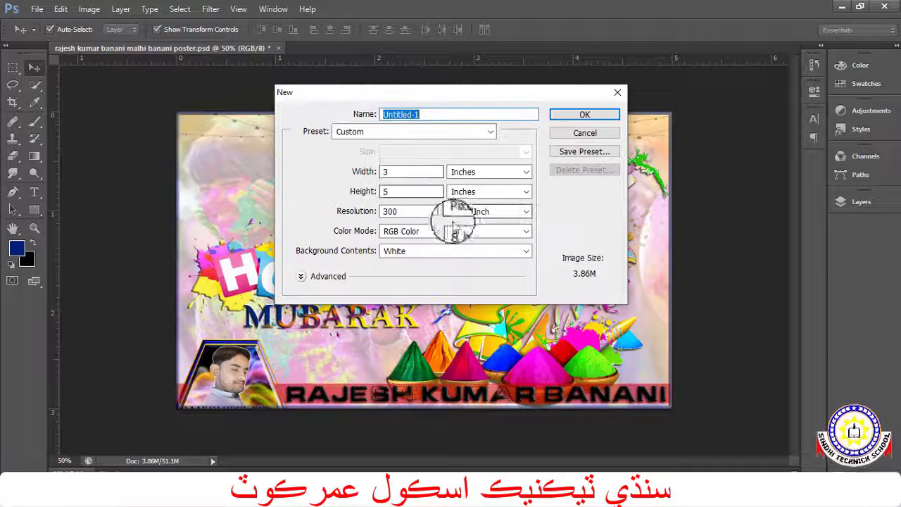
double_click(409, 211)
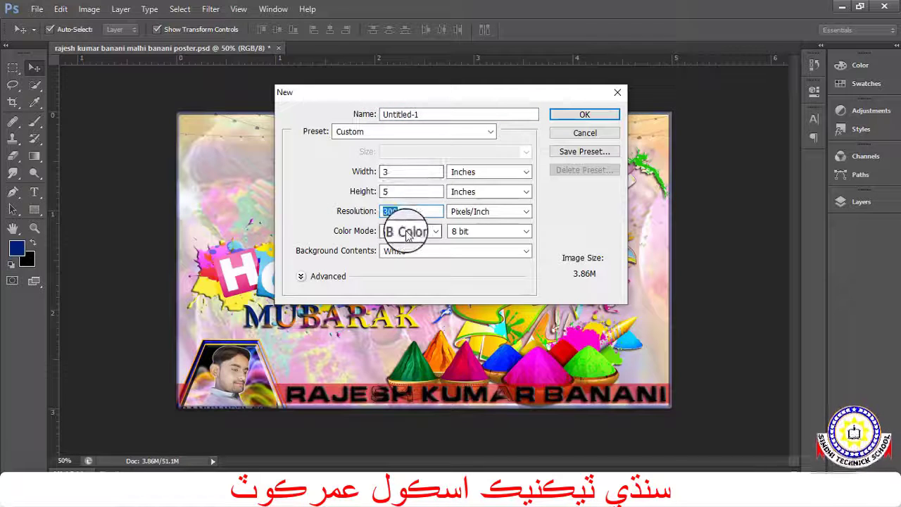
click(584, 114)
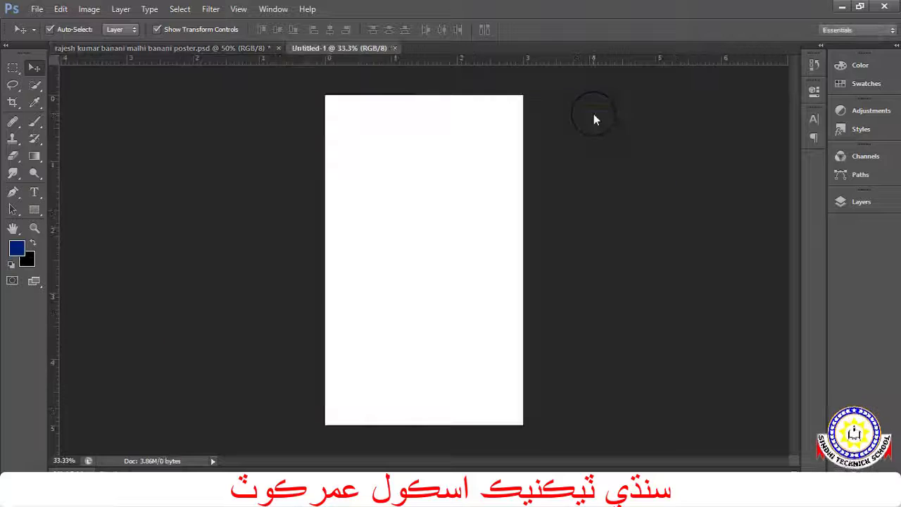
Rotate the canvas 90° clockwise into landscape orientation.
click(97, 10)
mouse_move(113, 129)
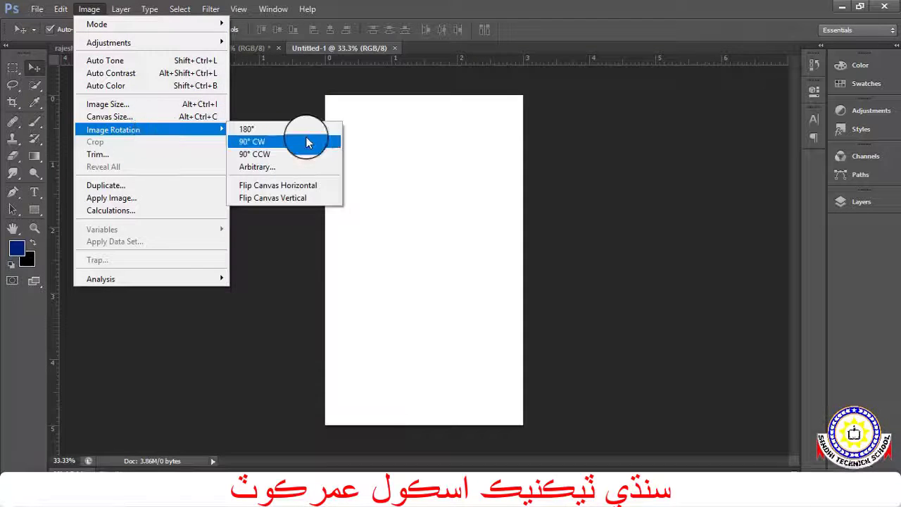
click(306, 141)
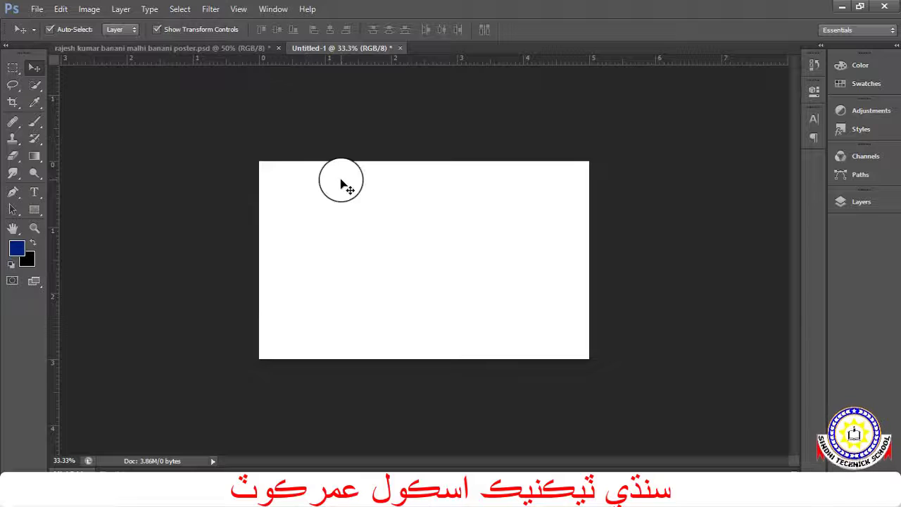
click(35, 8)
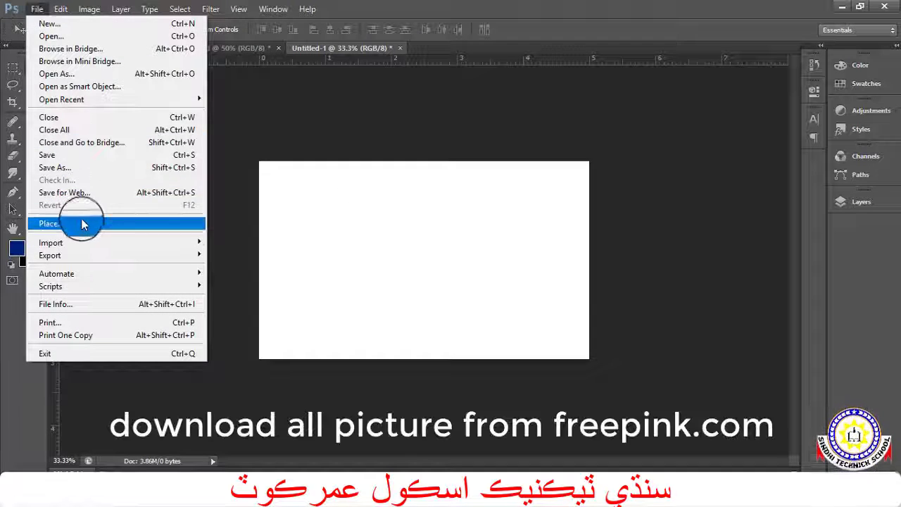
Place the holi (1) photo onto the canvas.
click(82, 224)
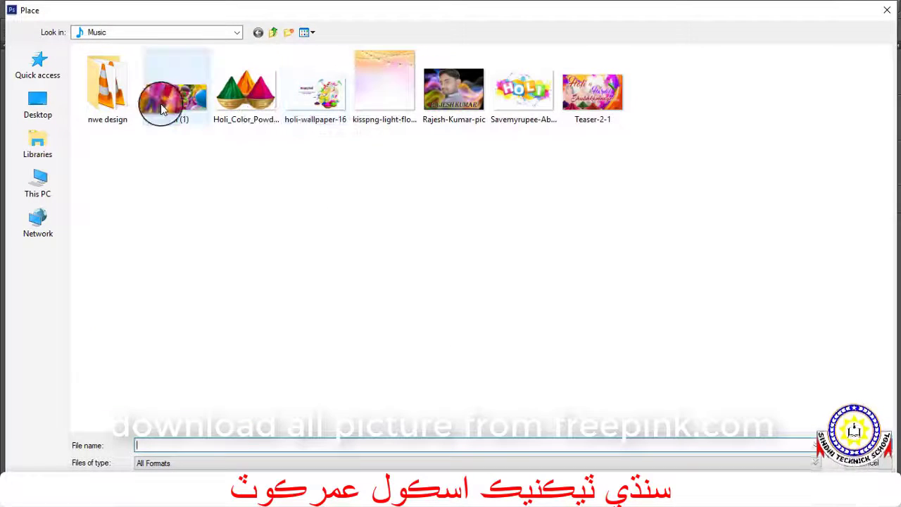
click(161, 105)
double_click(161, 105)
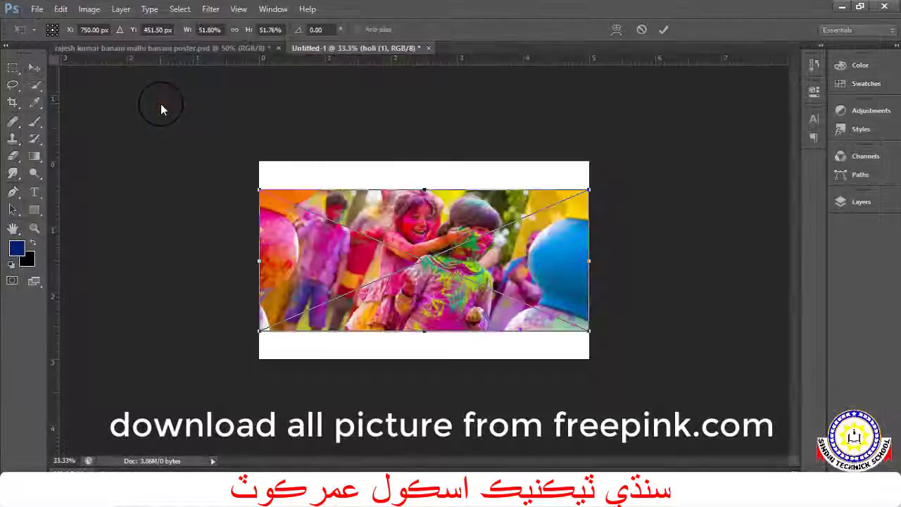
key(Return)
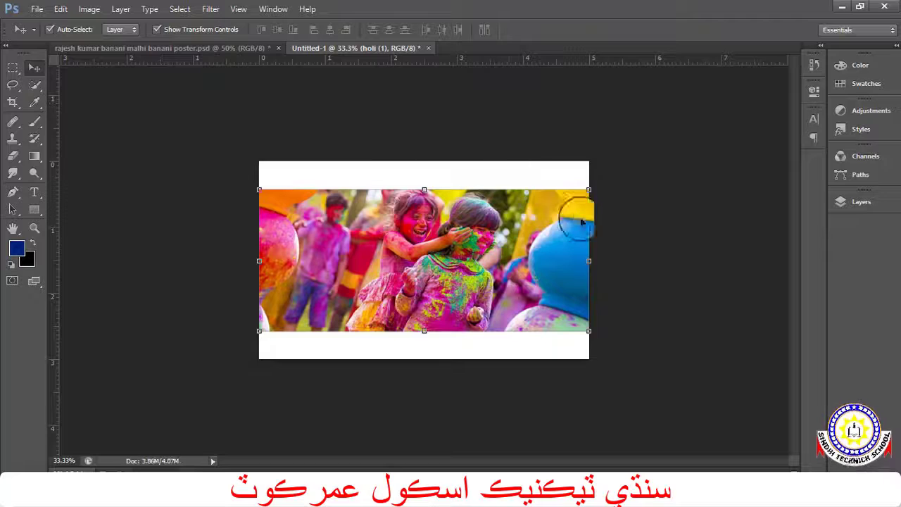
Flip the holi (1) photo horizontally and enlarge it to cover the canvas.
right_click(521, 252)
click(472, 222)
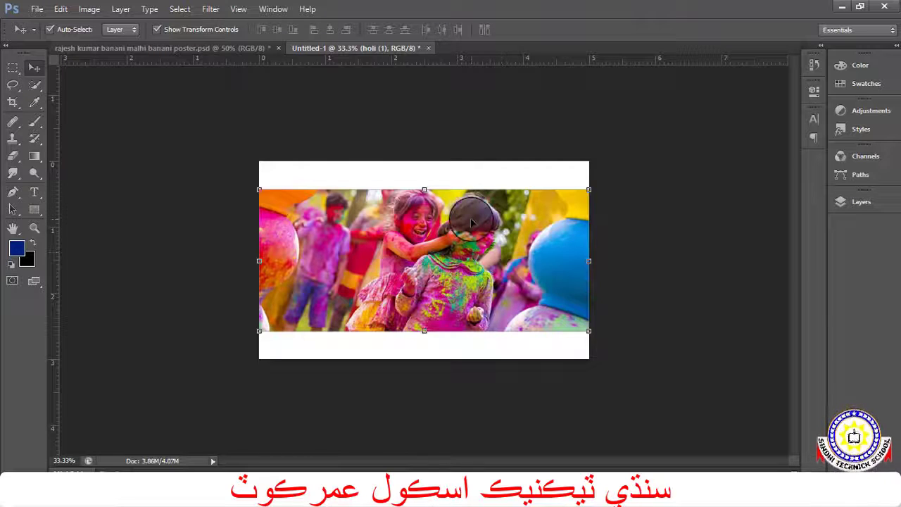
key(ctrl+t)
right_click(472, 222)
click(542, 403)
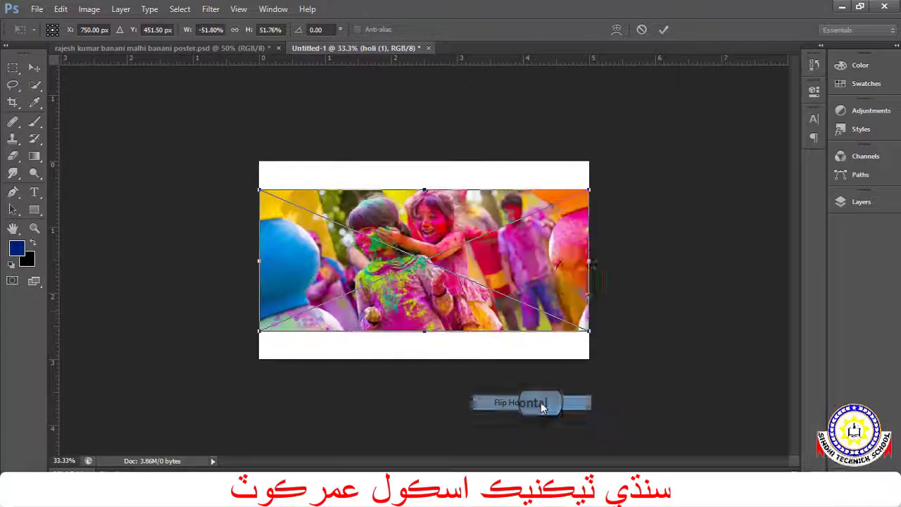
drag(592, 189, 650, 147)
drag(456, 227, 432, 225)
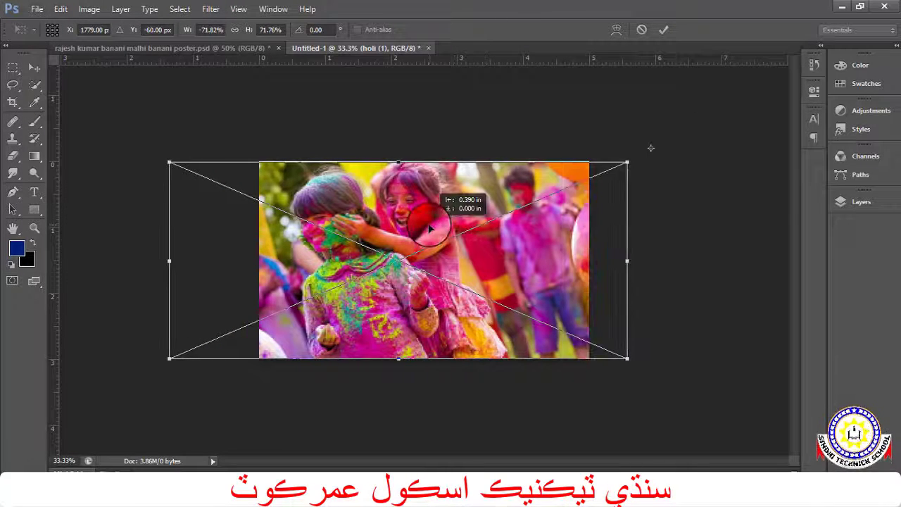
key(Return)
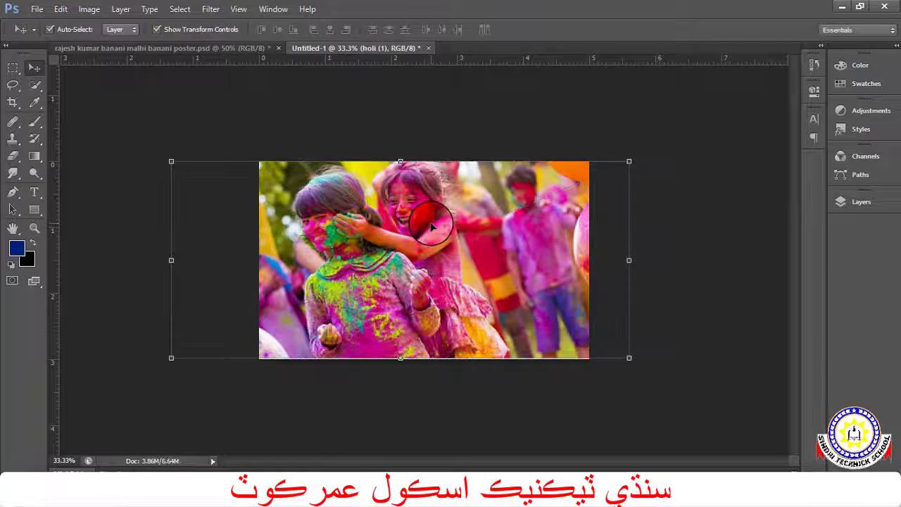
Set the holi (1) layer to 50% opacity and apply Lock All.
click(854, 202)
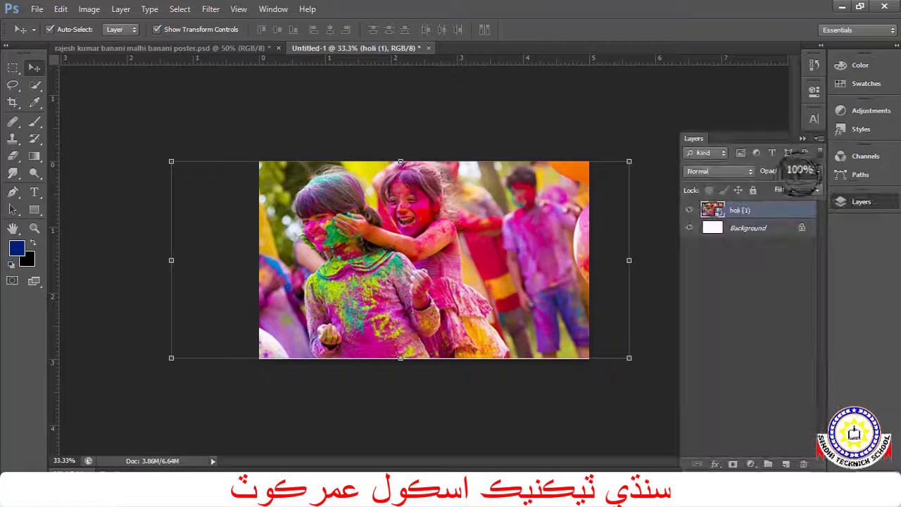
drag(782, 186, 777, 187)
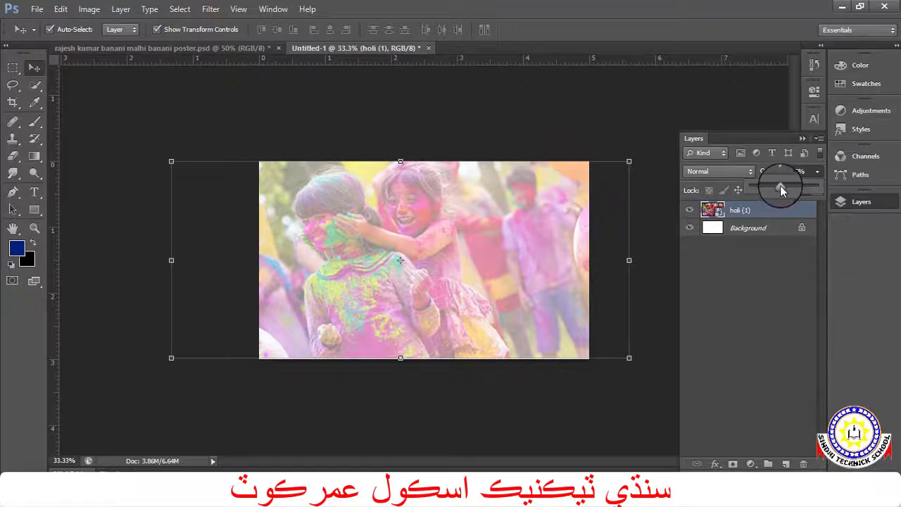
drag(780, 185, 783, 185)
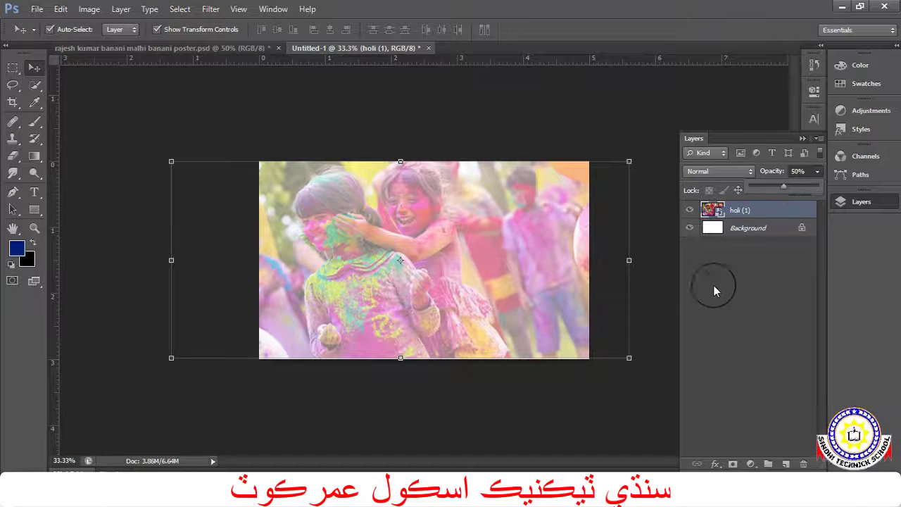
click(713, 285)
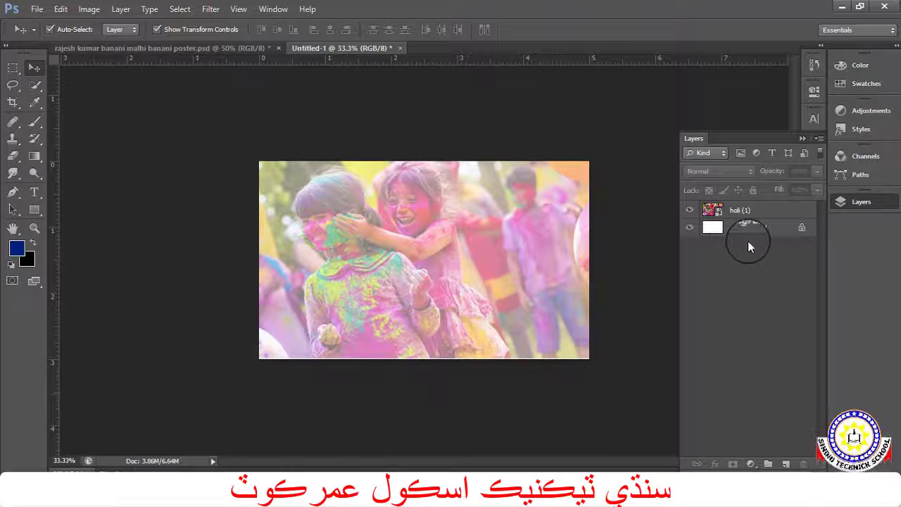
click(804, 139)
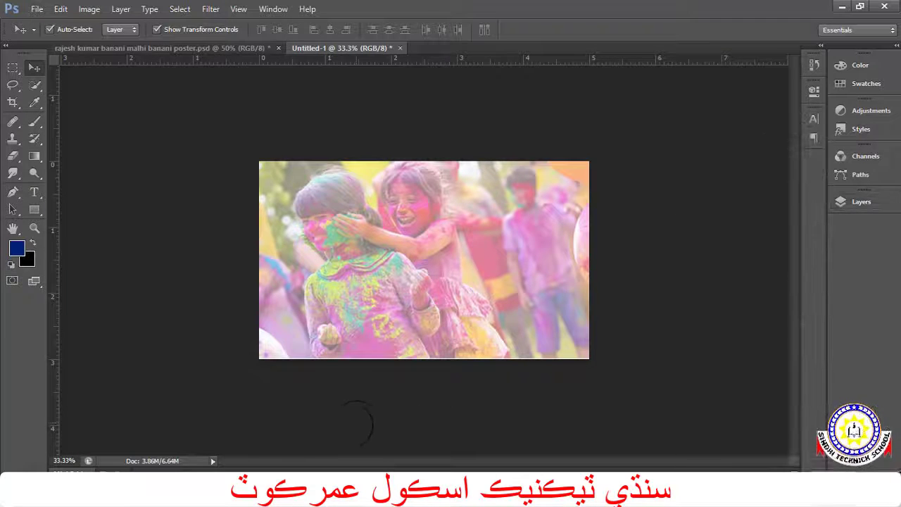
click(865, 204)
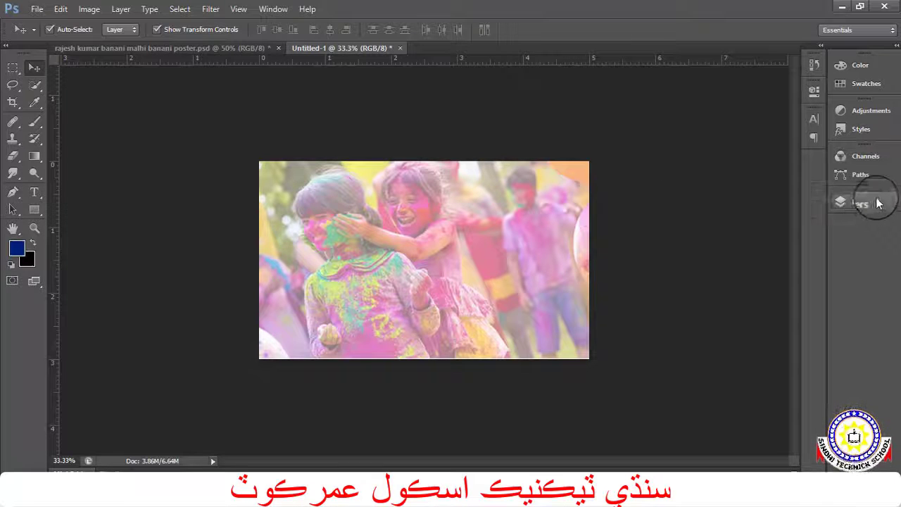
click(784, 206)
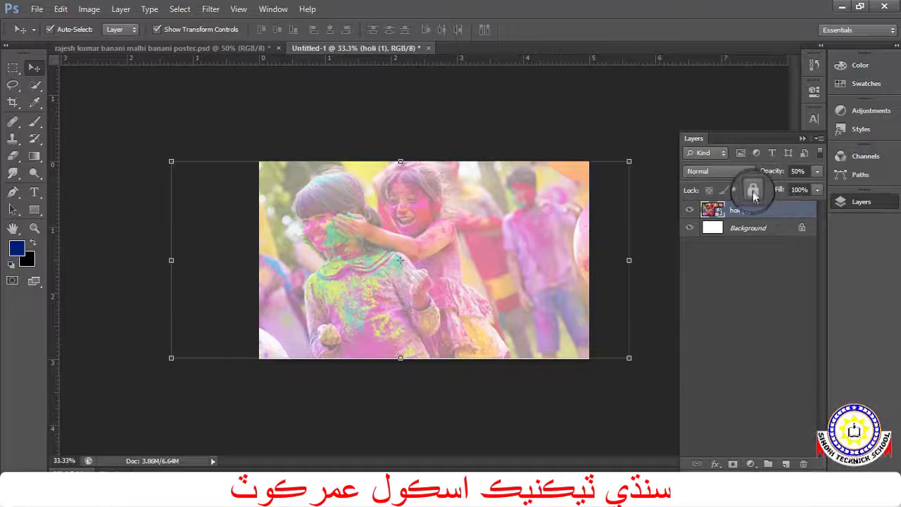
click(753, 190)
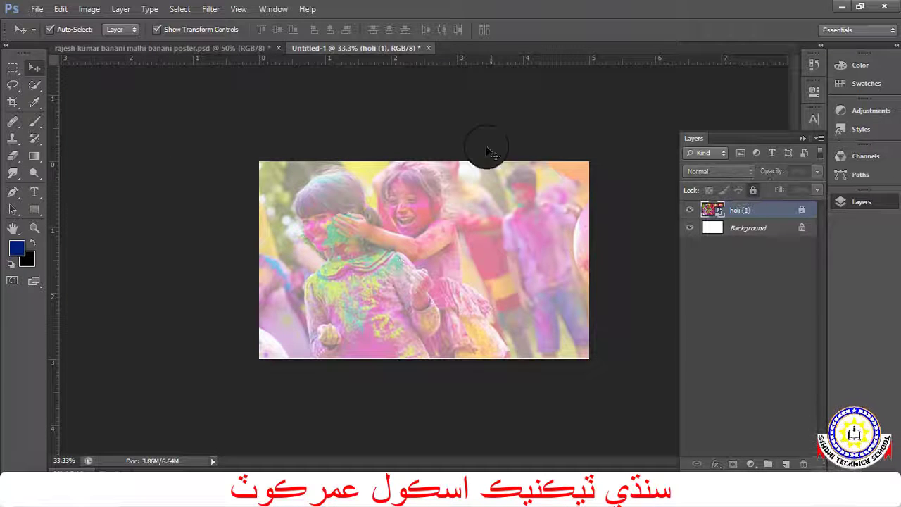
Place holi-wallpaper-16, stretch it to fill the canvas, and rasterize its layer.
click(38, 9)
click(101, 226)
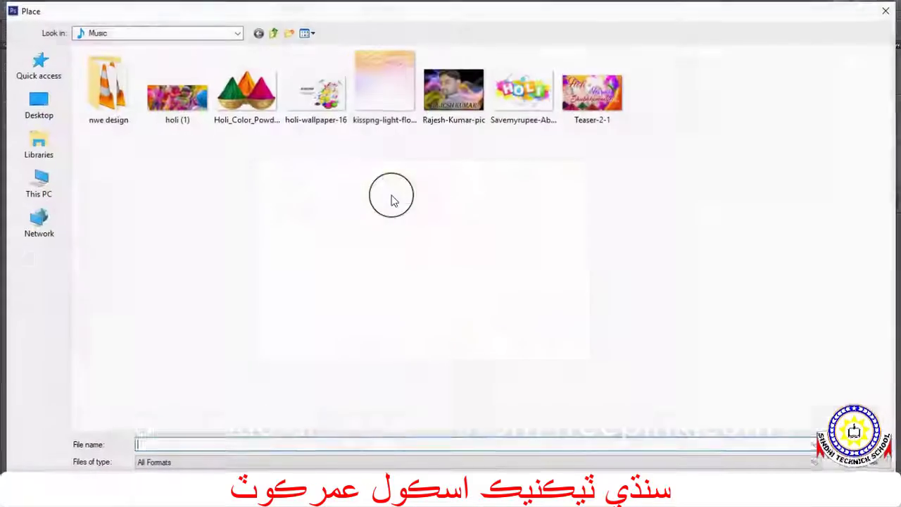
click(314, 105)
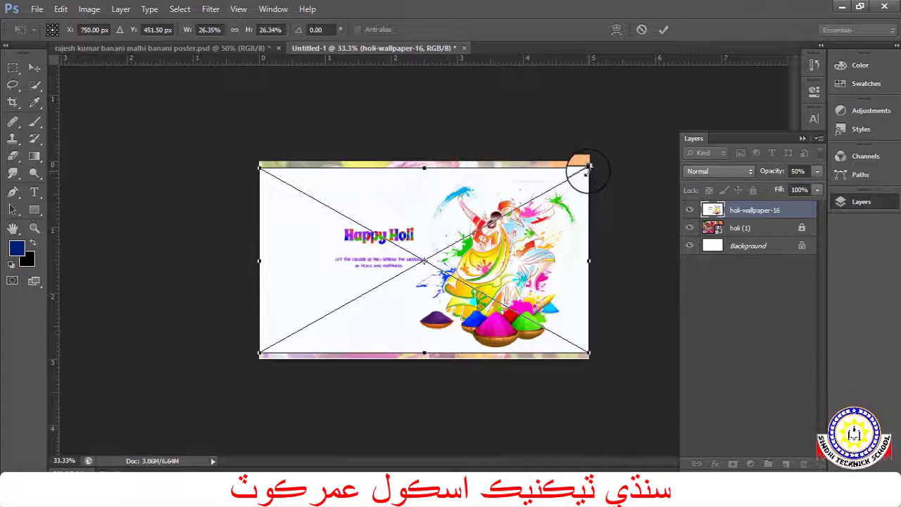
drag(589, 167, 598, 162)
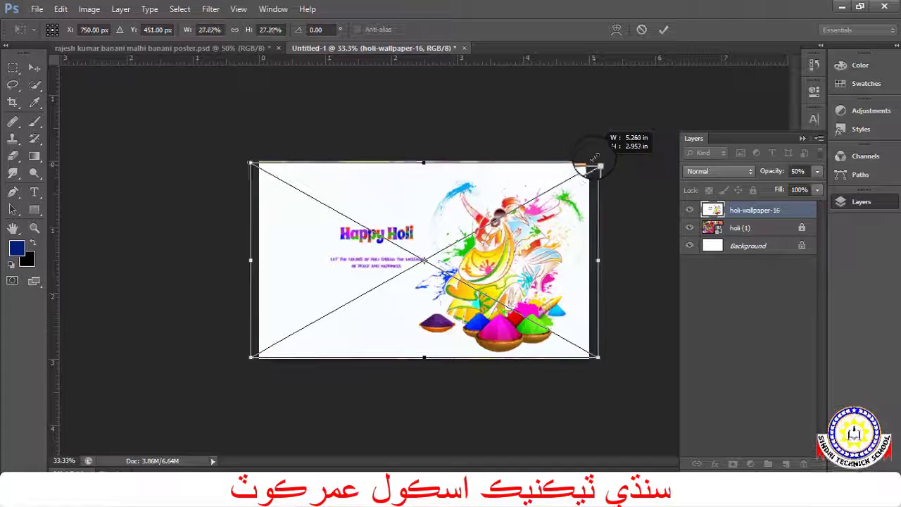
key(Return)
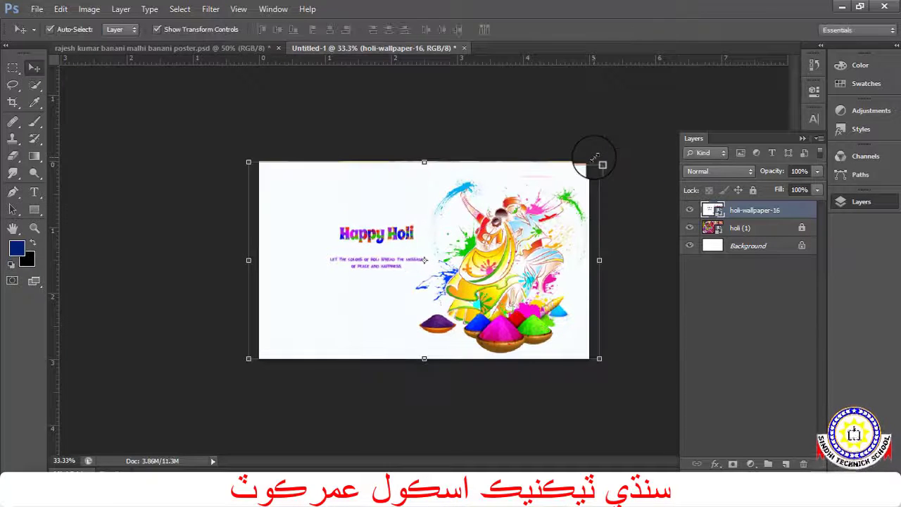
right_click(788, 214)
click(684, 155)
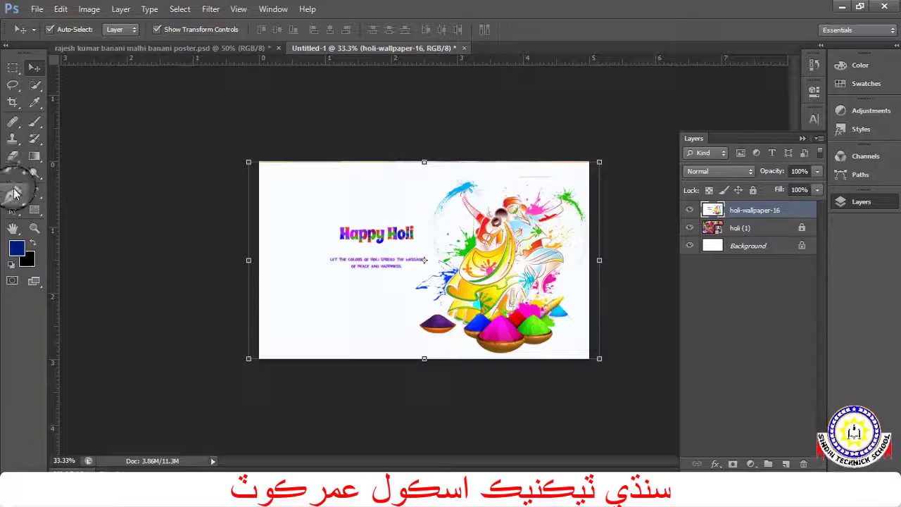
Erase the Happy Holi text and delete the wallpaper's white background with the Magic Wand.
click(13, 156)
mouse_move(356, 210)
mouse_down()
mouse_move(395, 271)
mouse_move(409, 268)
mouse_move(406, 250)
mouse_move(381, 231)
mouse_move(379, 268)
mouse_move(341, 248)
mouse_up()
click(35, 85)
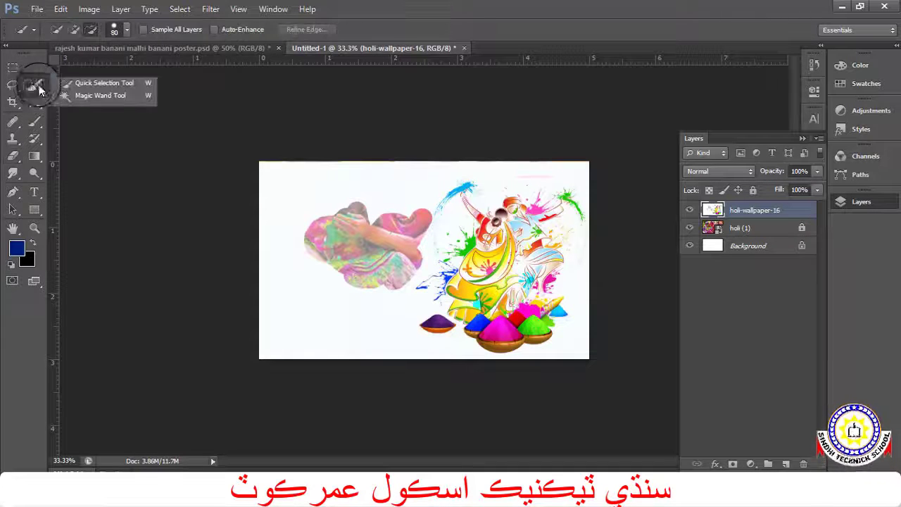
click(71, 97)
click(302, 184)
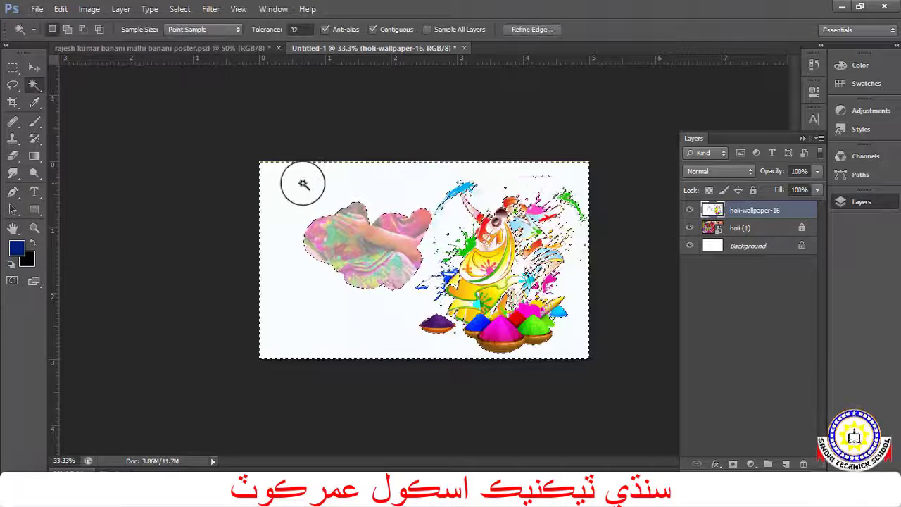
key(Delete)
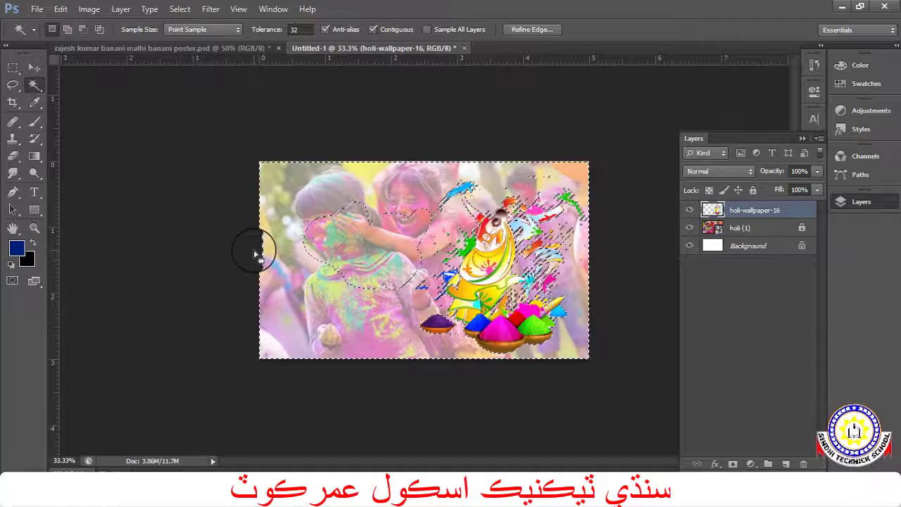
key(ctrl+d)
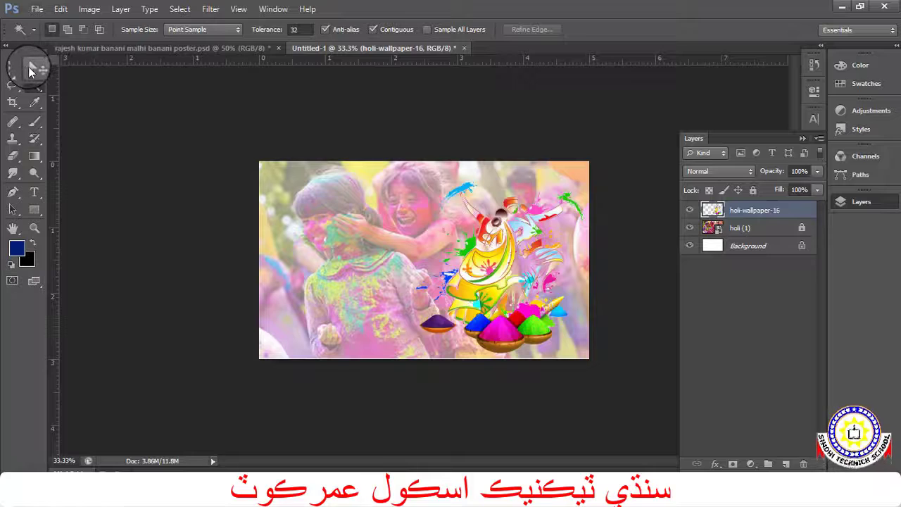
Enlarge the wallpaper artwork to about 109% and nudge it up slightly.
click(32, 68)
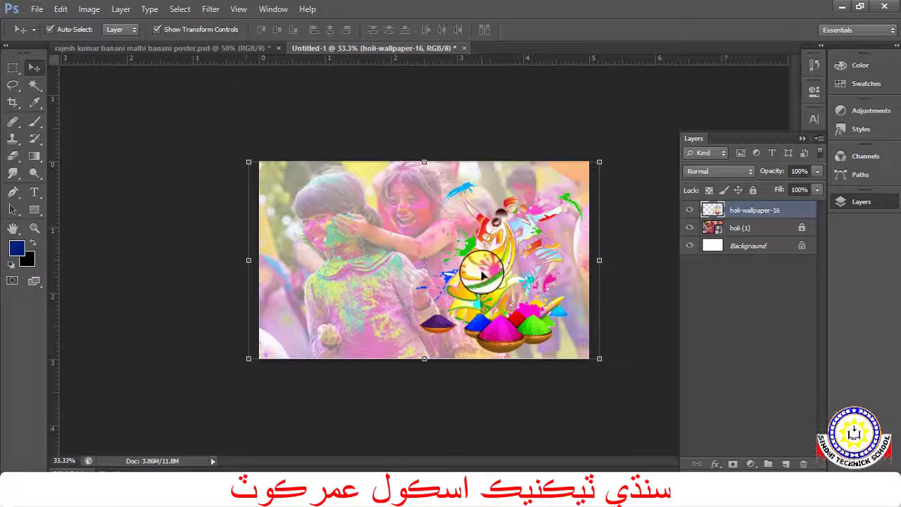
drag(599, 164, 616, 155)
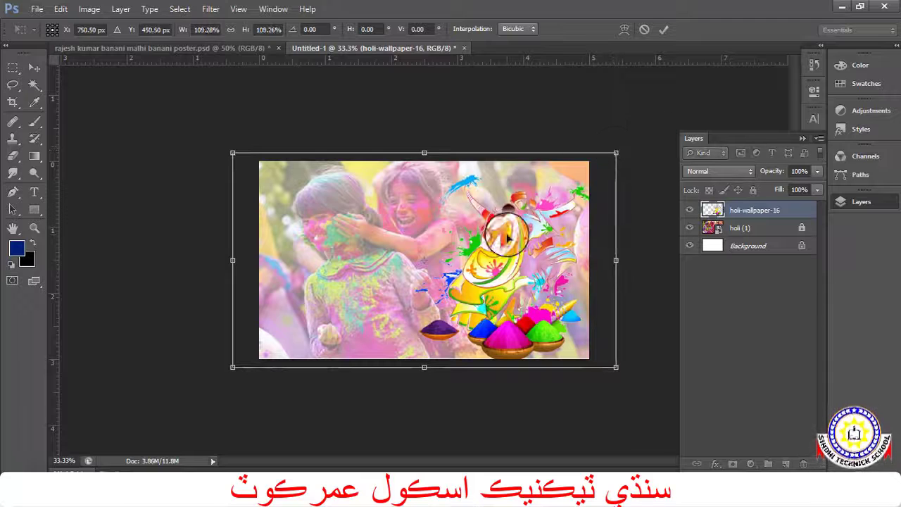
drag(506, 238, 506, 234)
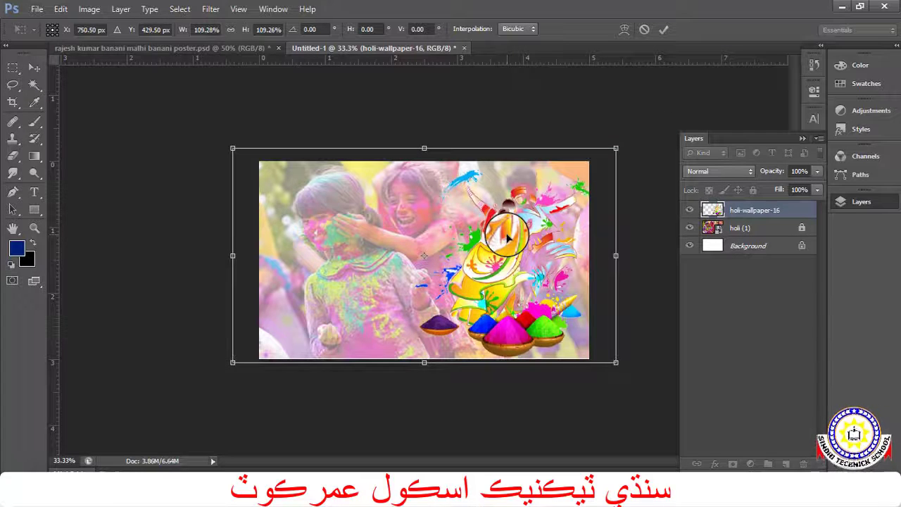
key(Return)
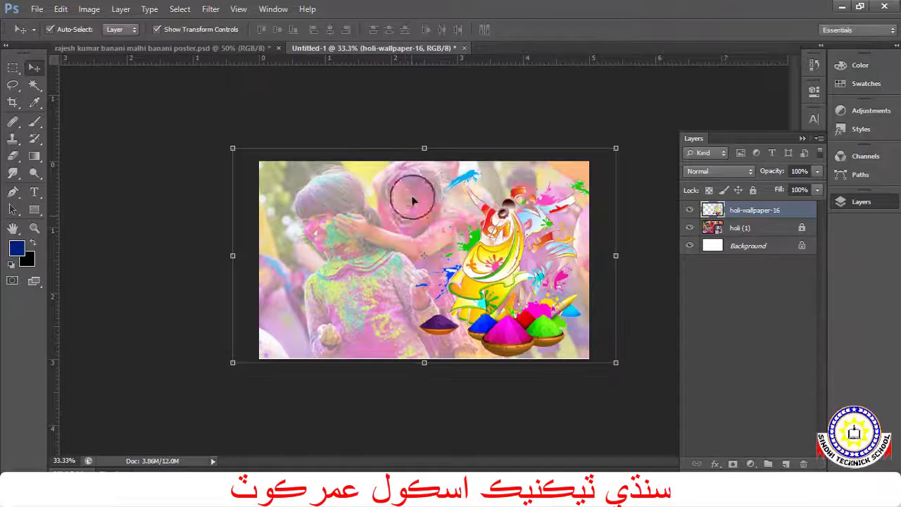
click(512, 121)
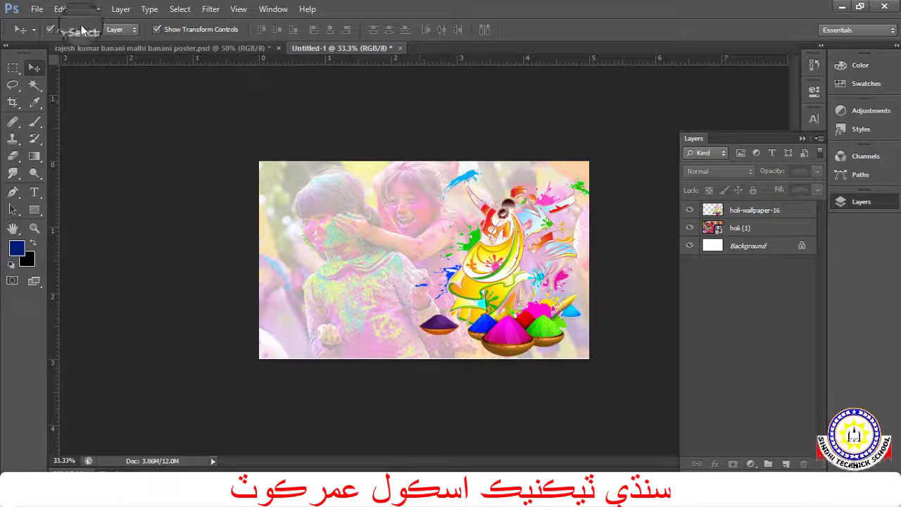
Place the Holi_Color_Powders image and shrink it to a small size.
click(37, 8)
click(103, 223)
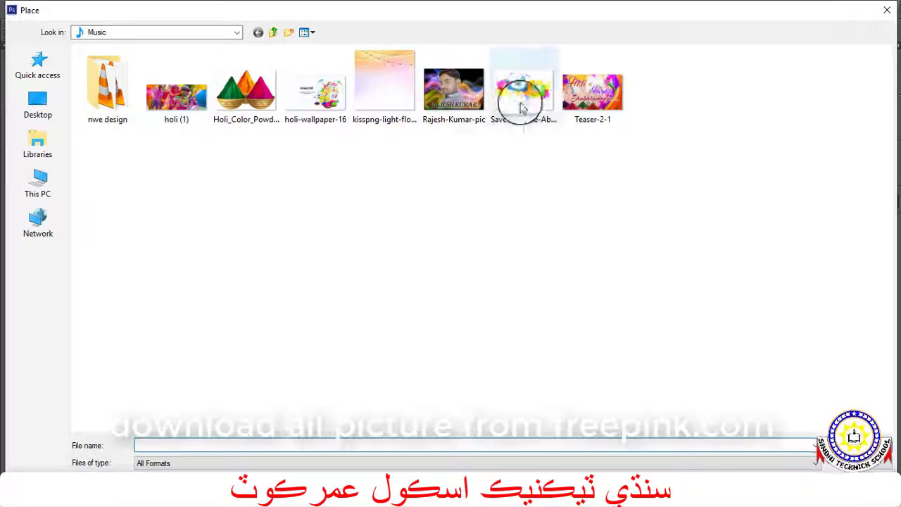
click(240, 95)
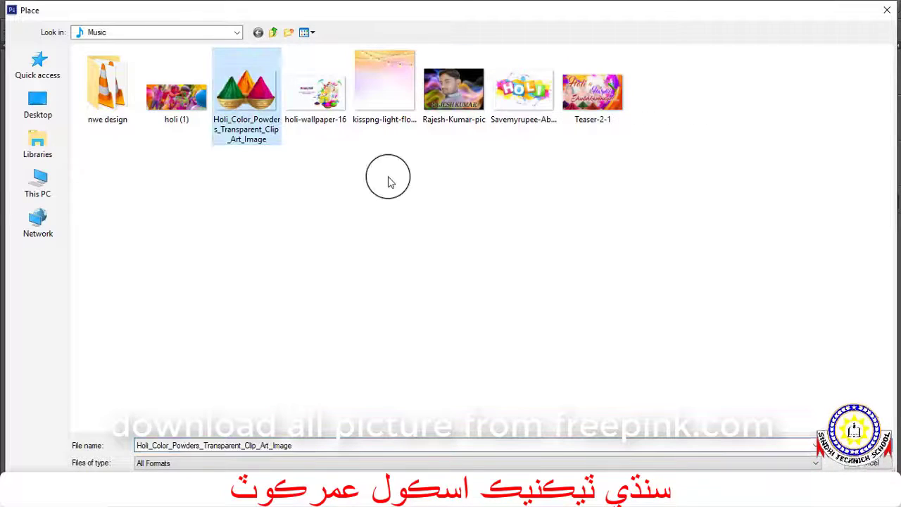
key(Return)
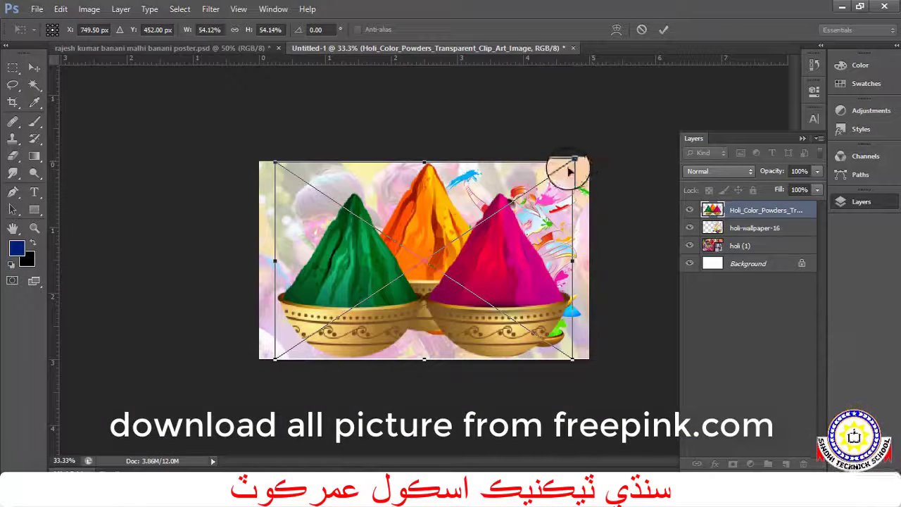
drag(574, 160, 459, 240)
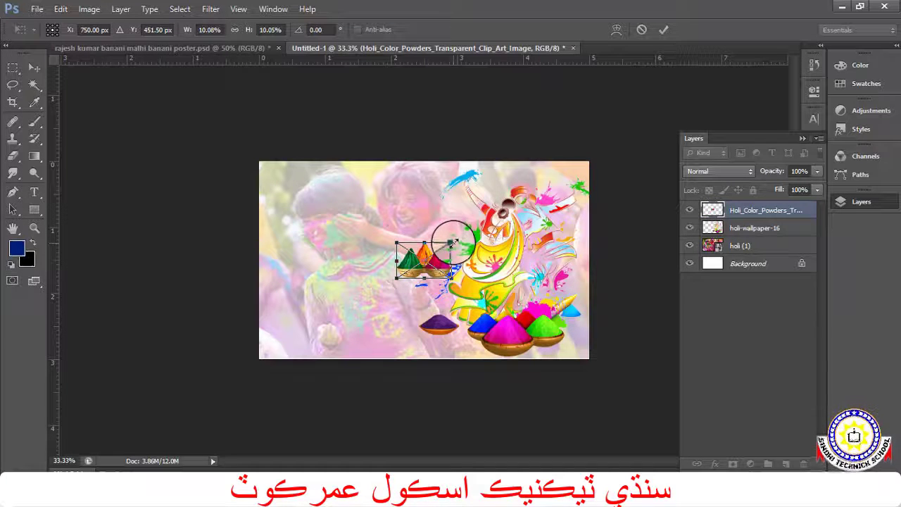
mouse_move(455, 242)
mouse_down()
mouse_move(466, 231)
mouse_move(466, 323)
mouse_up()
key(Return)
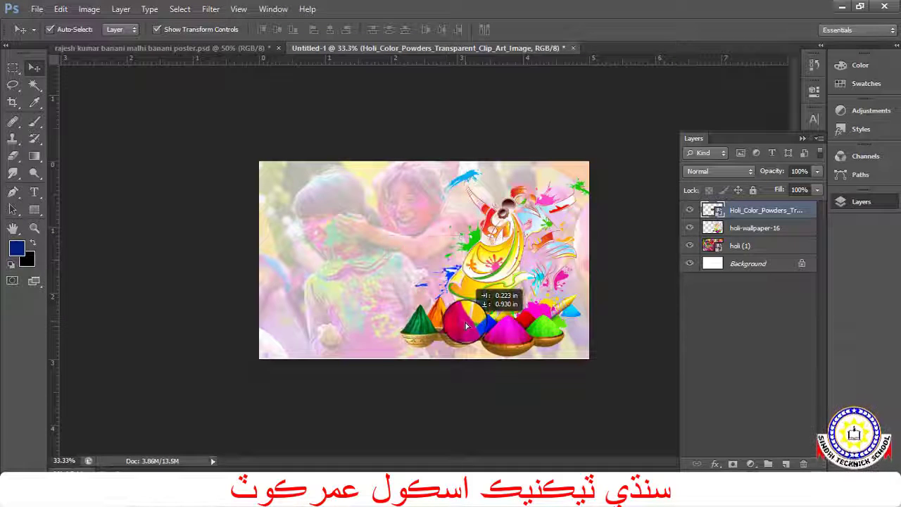
Move the powder bowls to the bottom edge and zoom out to 50%.
drag(465, 322, 479, 301)
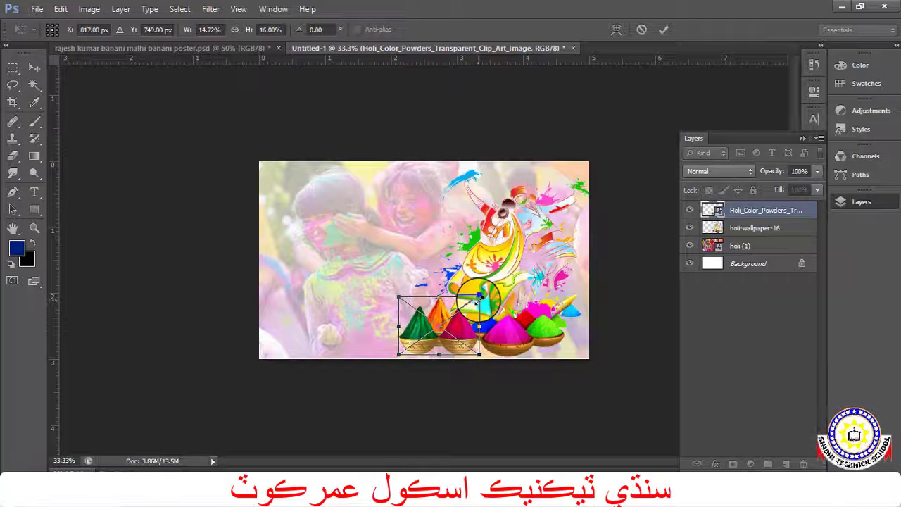
key(Return)
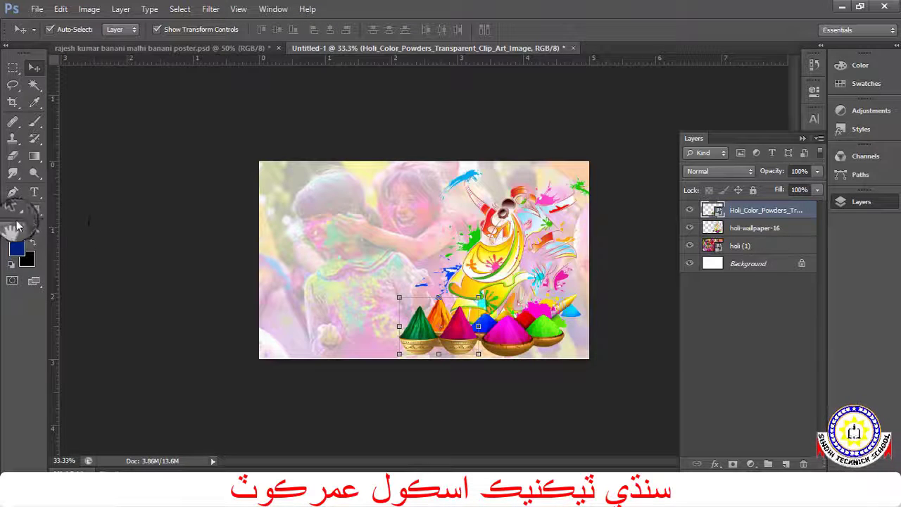
double_click(13, 228)
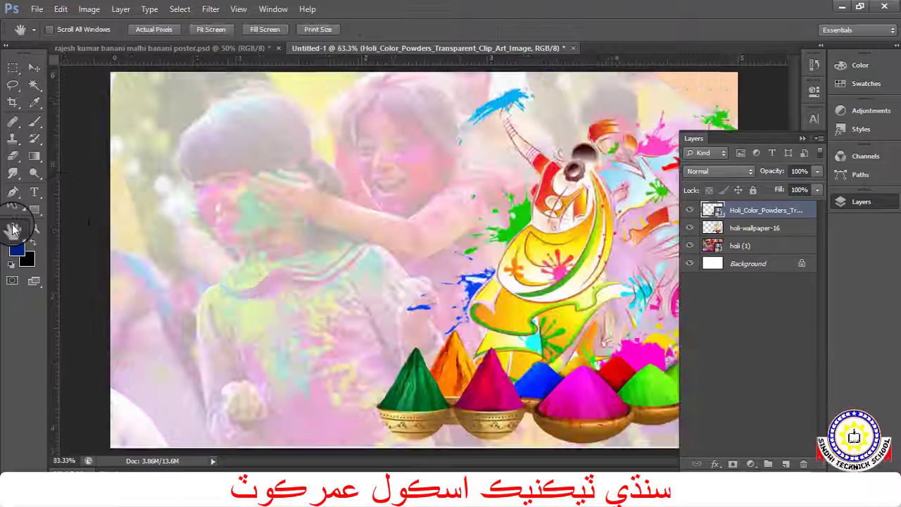
click(803, 138)
key(ctrl+minus)
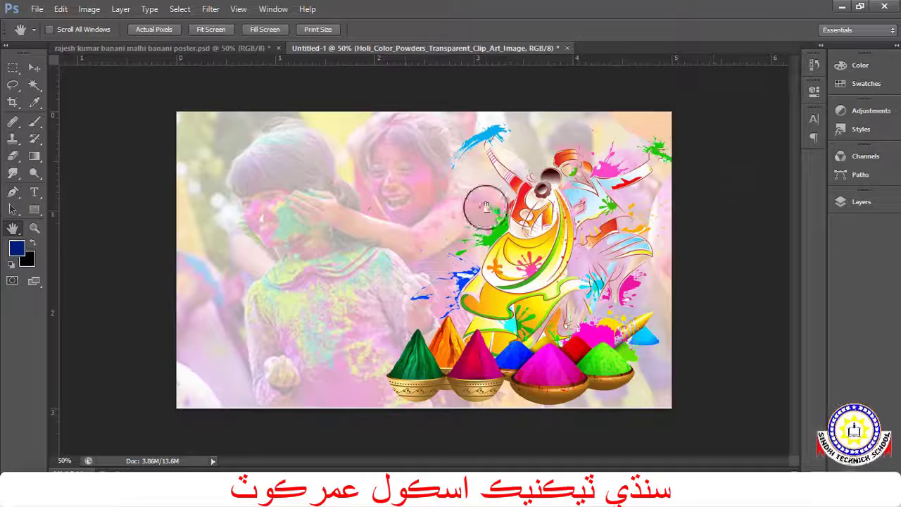
Place the string-lights image in the poster's top-left corner.
click(34, 65)
click(37, 8)
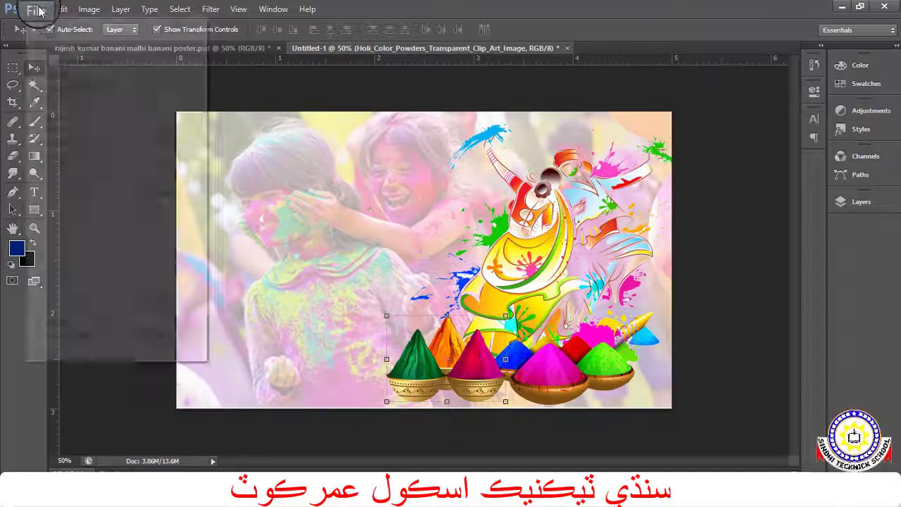
click(67, 225)
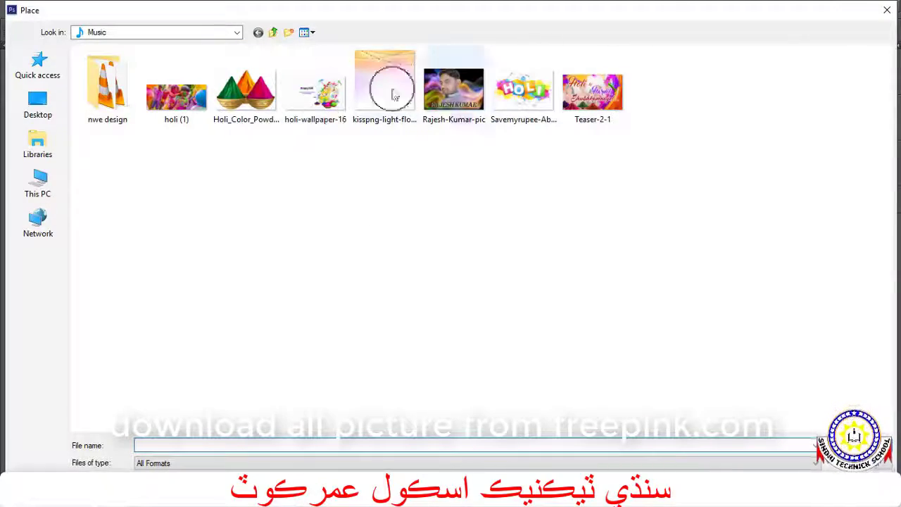
click(373, 95)
double_click(373, 95)
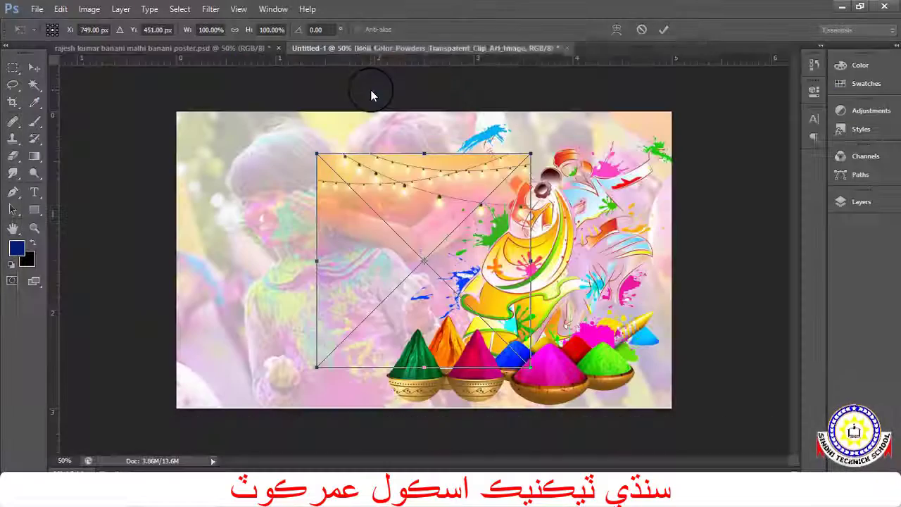
mouse_move(423, 235)
mouse_down()
mouse_move(348, 181)
mouse_move(293, 201)
mouse_up()
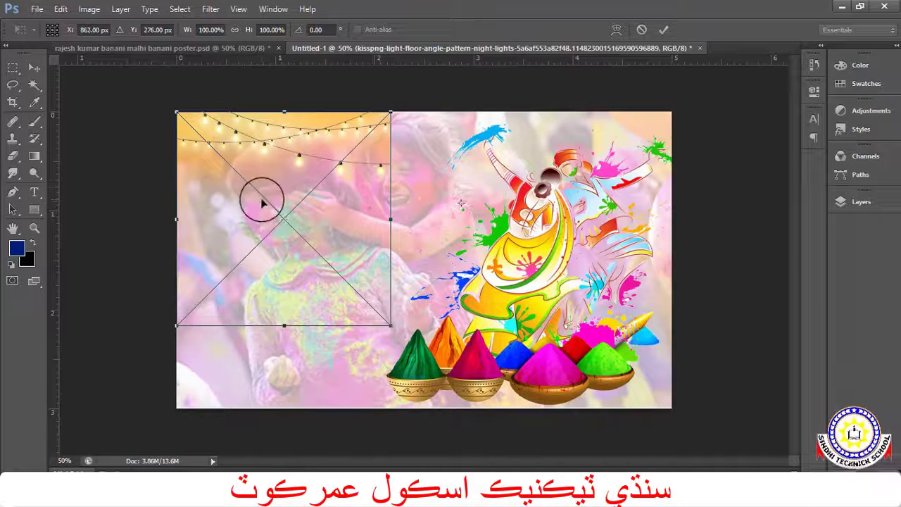
key(Return)
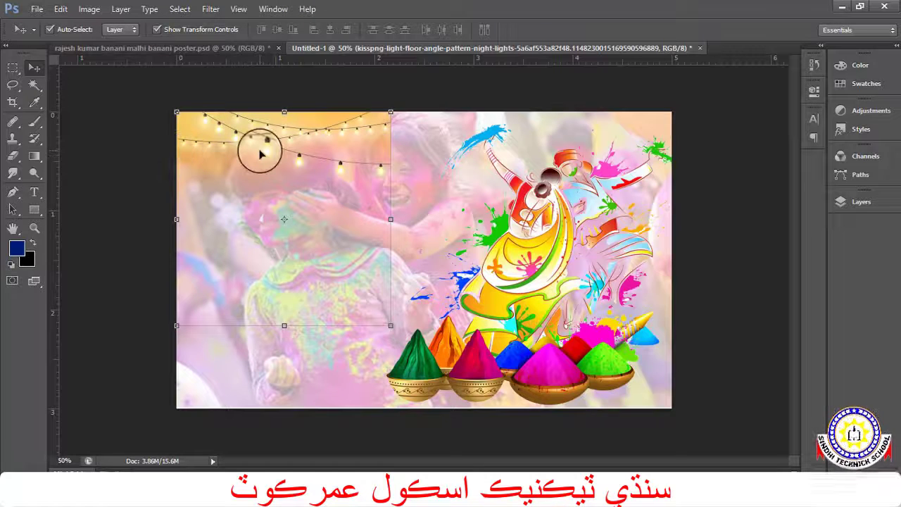
Duplicate the string lights onto the right half and flip the copy horizontally.
drag(260, 154, 474, 164)
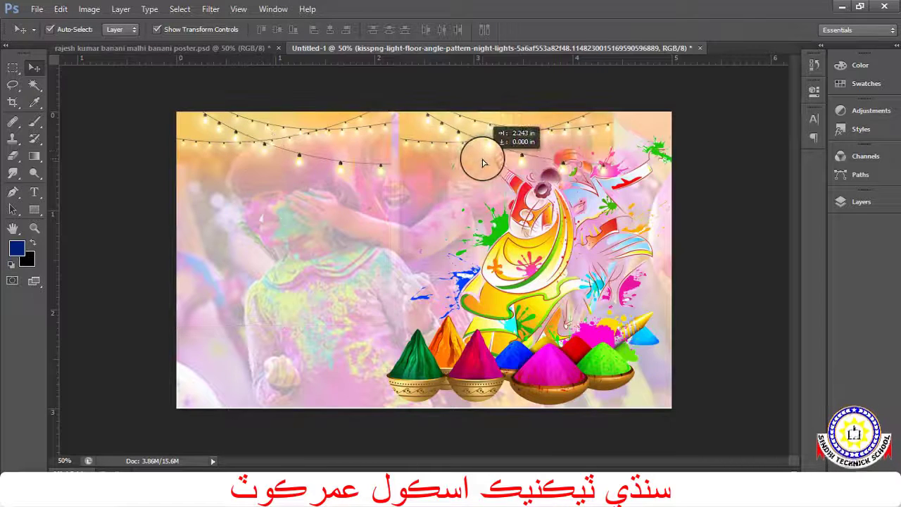
right_click(470, 161)
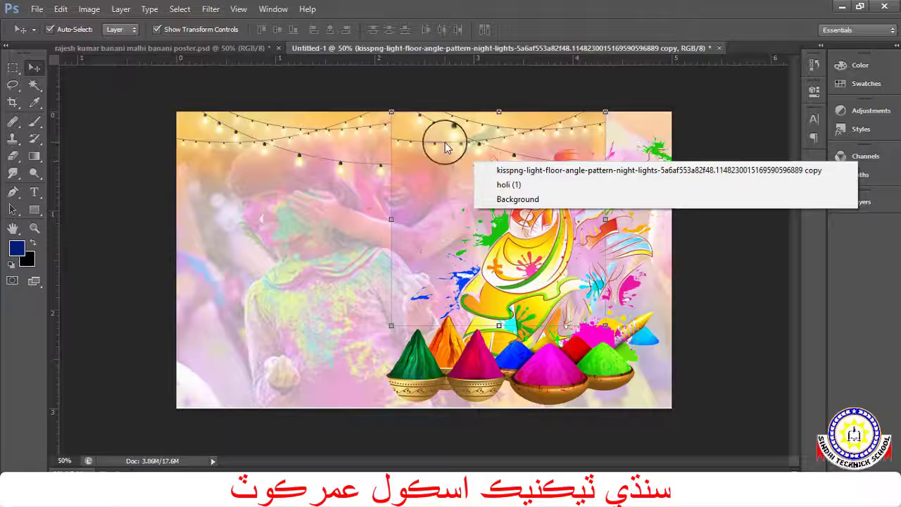
key(Escape)
key(ctrl+t)
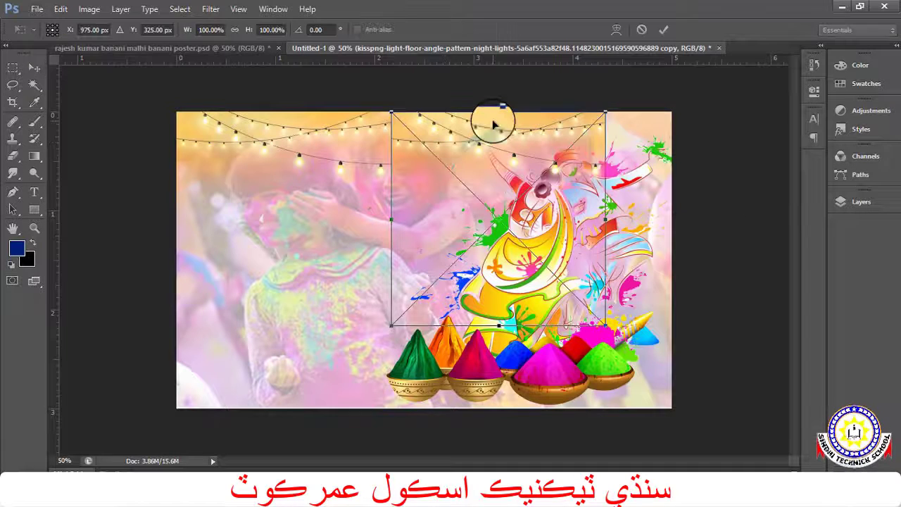
right_click(492, 121)
click(566, 304)
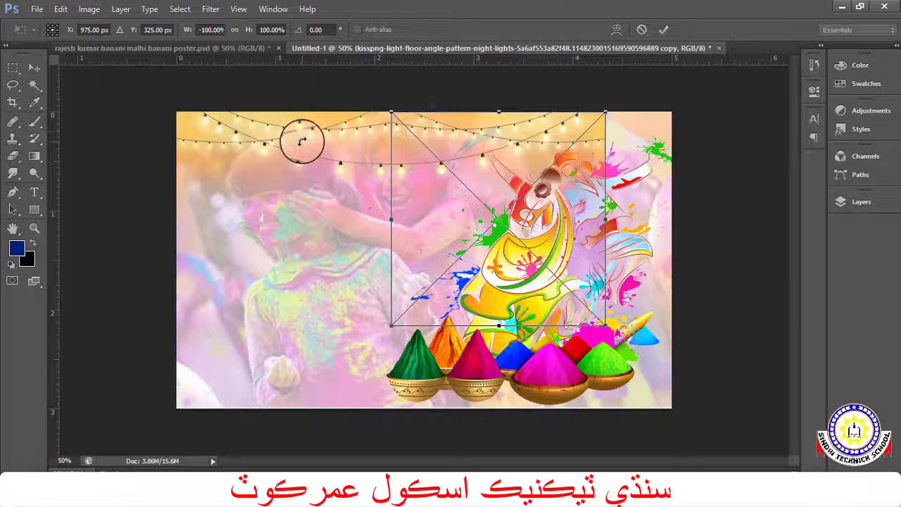
key(Return)
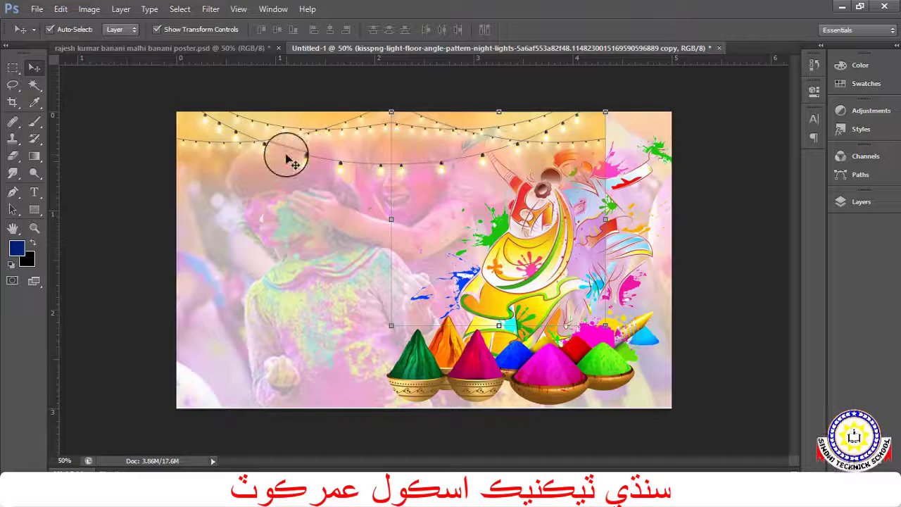
Stretch the lights wider to the right and merge the two kisspng layers into one.
shift+click(285, 160)
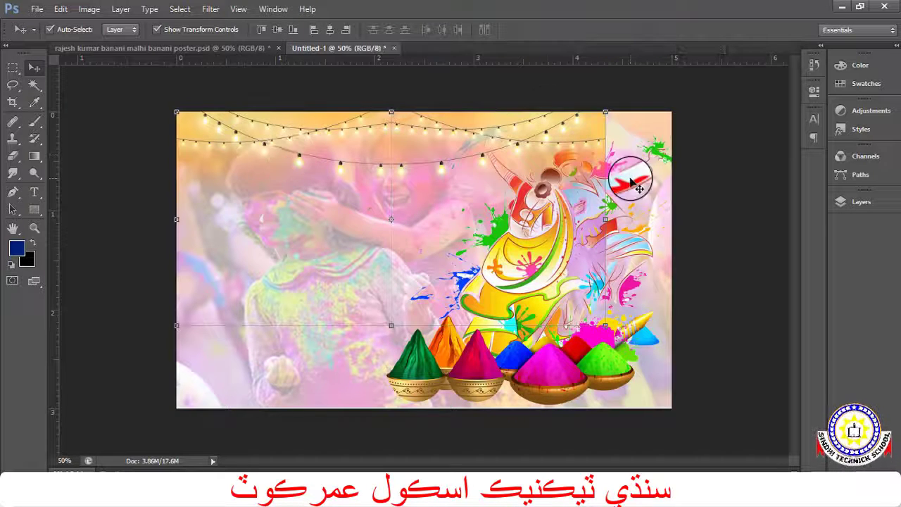
key(ctrl+t)
drag(605, 219, 672, 219)
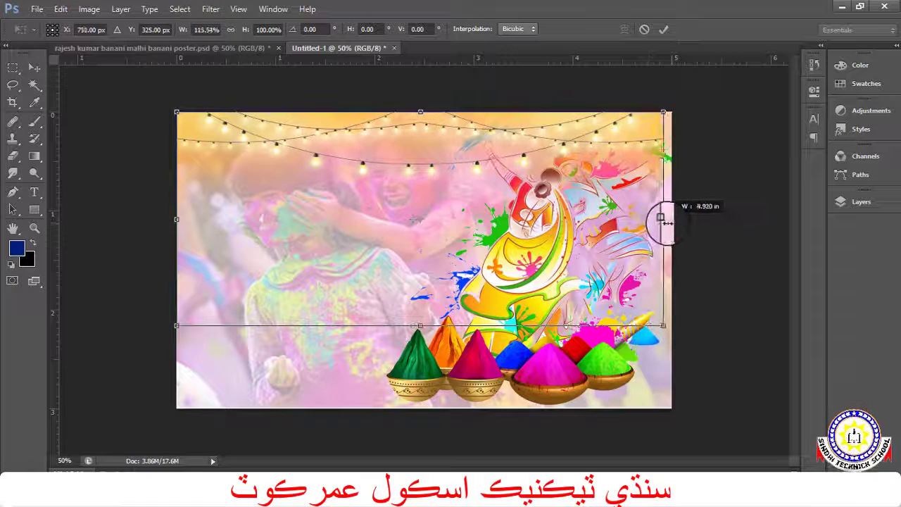
click(863, 202)
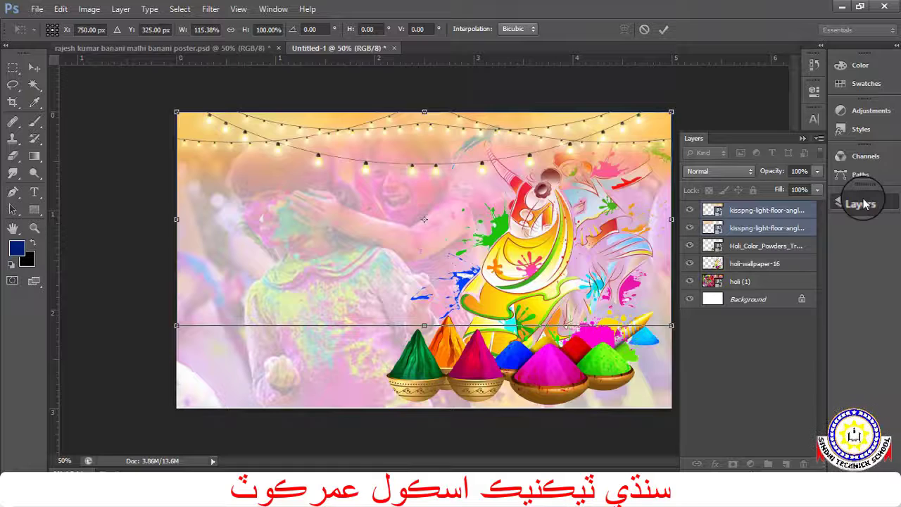
drag(712, 209, 715, 204)
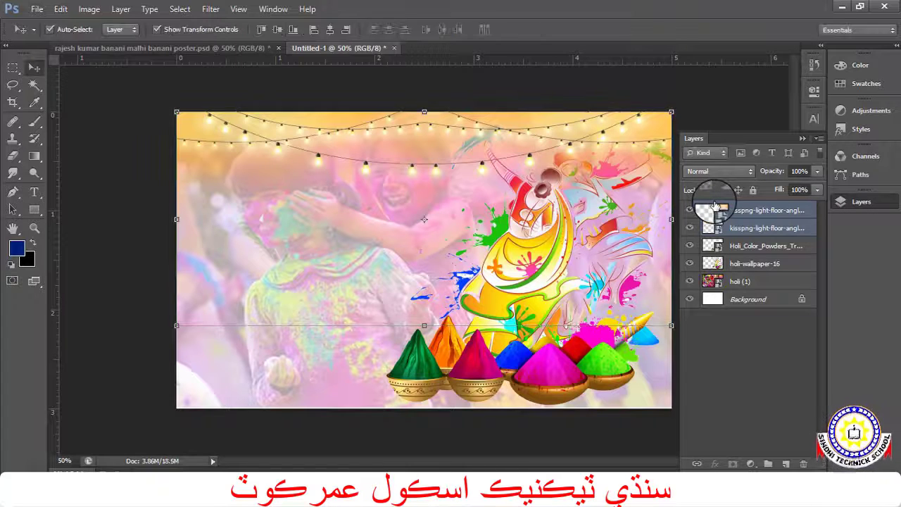
key(ctrl+e)
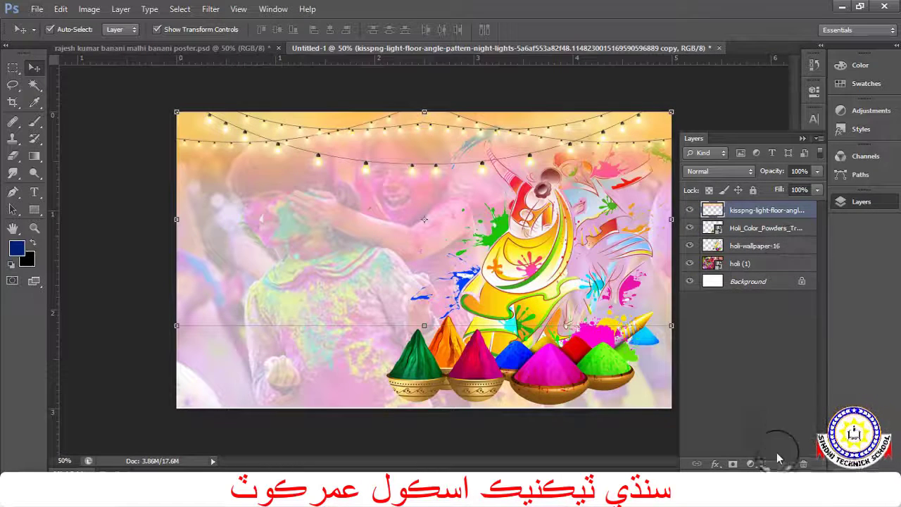
Add a layer mask to the string lights and squash the layer's height.
click(734, 464)
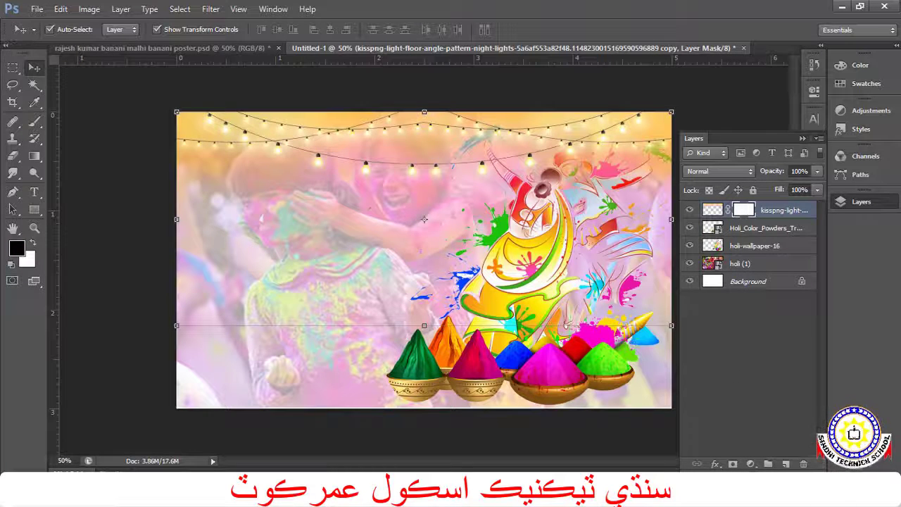
drag(424, 325, 416, 278)
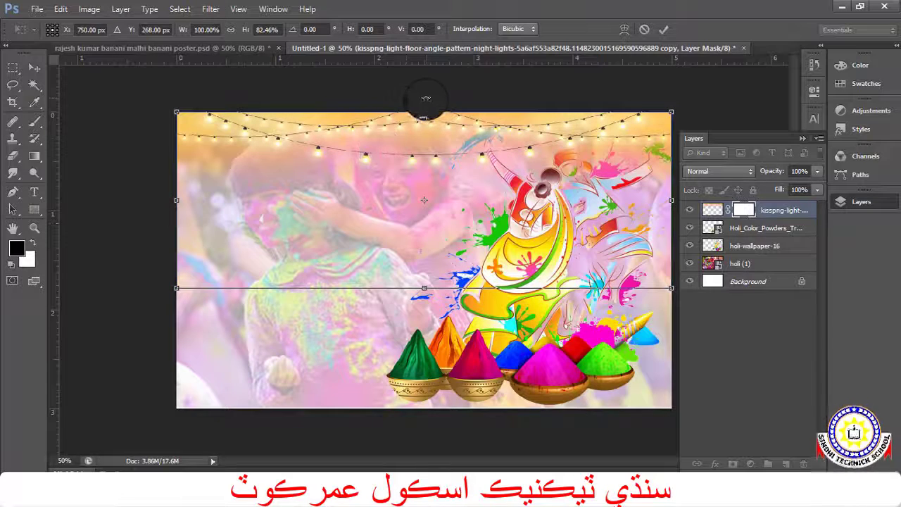
drag(425, 111, 422, 106)
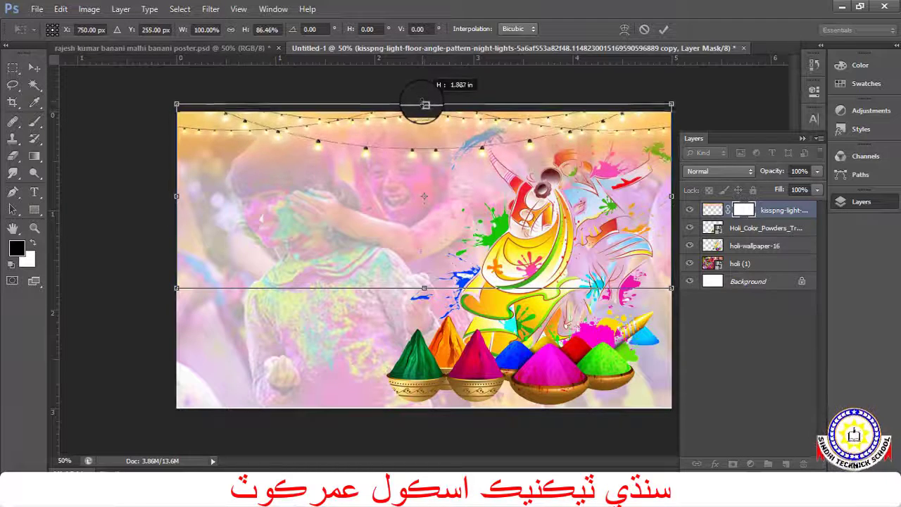
click(34, 120)
click(403, 195)
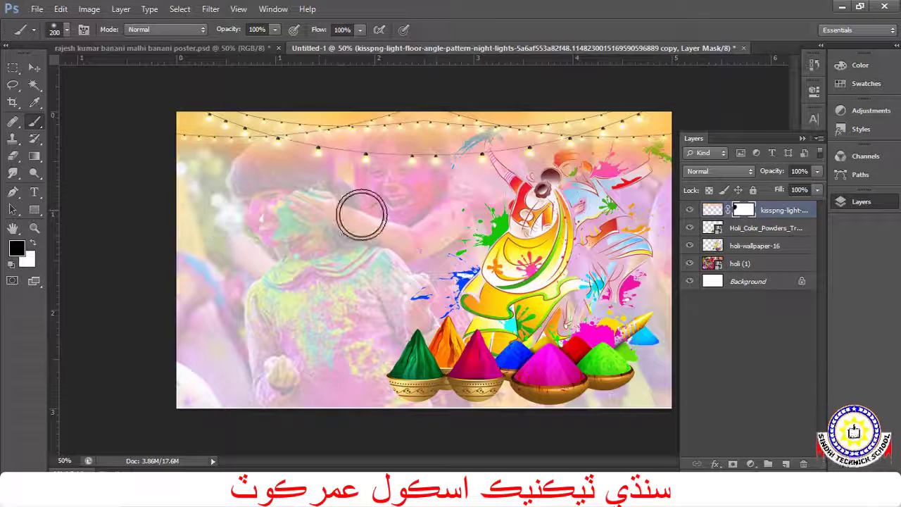
Paint black on the mask to reveal the faces, then fade the lights to 48% opacity.
mouse_move(539, 200)
mouse_down()
mouse_move(658, 176)
mouse_move(573, 171)
mouse_move(459, 196)
mouse_move(553, 240)
mouse_move(461, 343)
mouse_move(353, 381)
mouse_up()
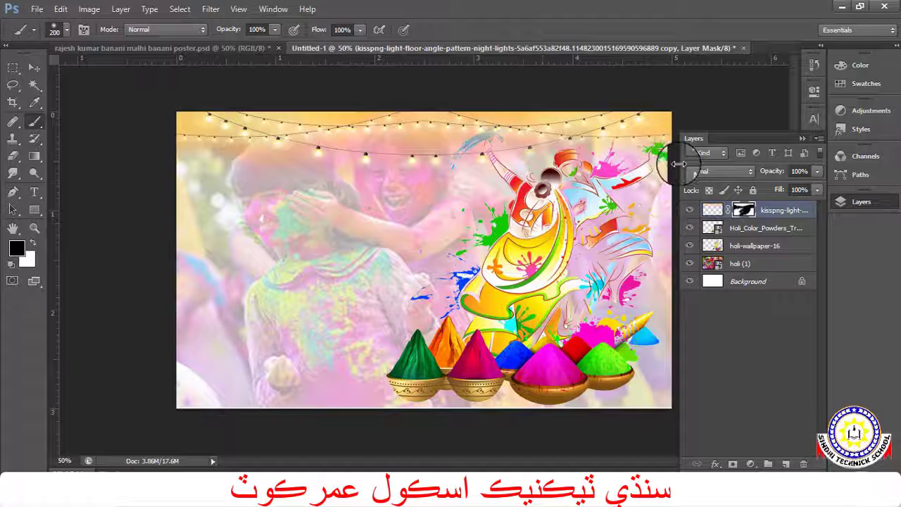
click(655, 161)
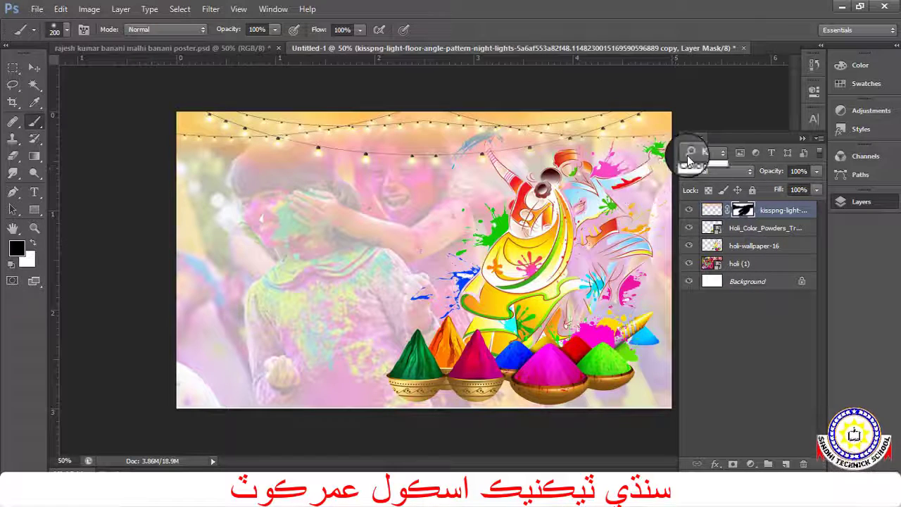
drag(690, 161, 760, 133)
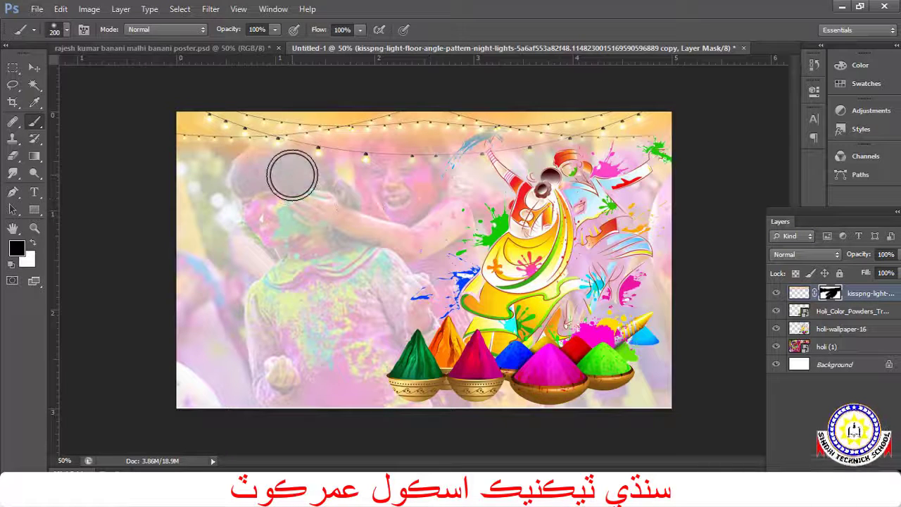
mouse_move(218, 174)
mouse_down()
mouse_move(251, 225)
mouse_move(210, 216)
mouse_up()
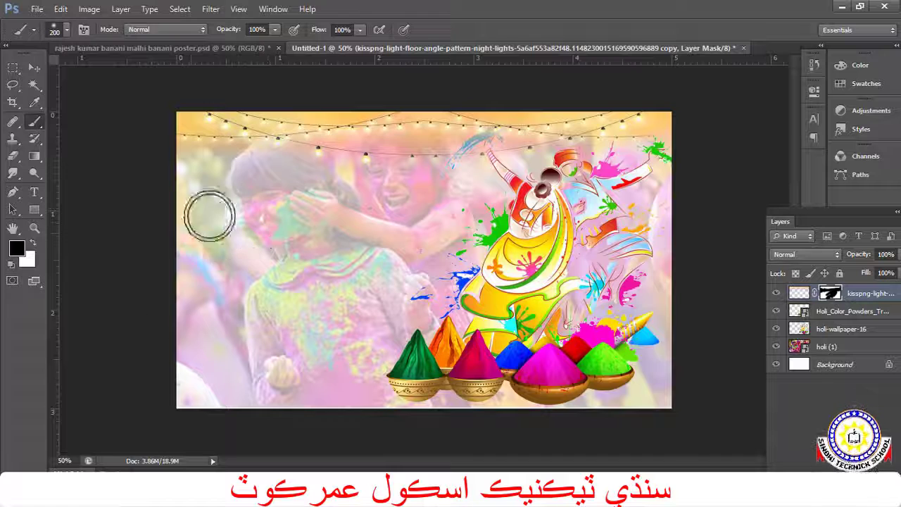
mouse_move(325, 321)
mouse_down()
mouse_move(448, 344)
mouse_move(461, 276)
mouse_move(593, 283)
mouse_move(491, 318)
mouse_up()
click(34, 67)
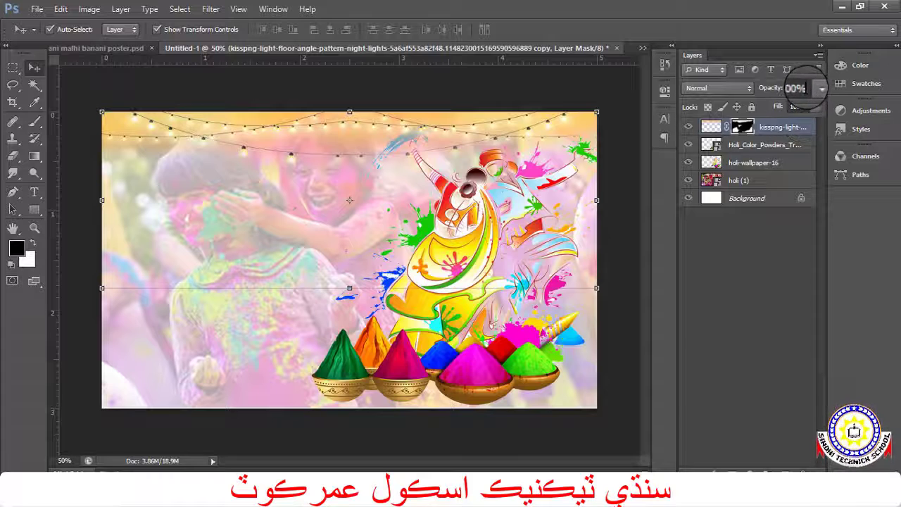
drag(786, 101, 781, 103)
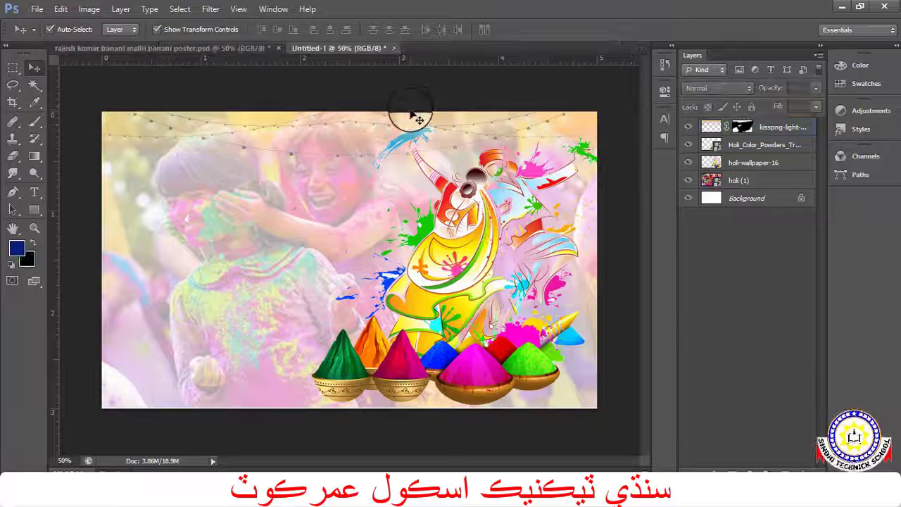
key(ctrl+minus)
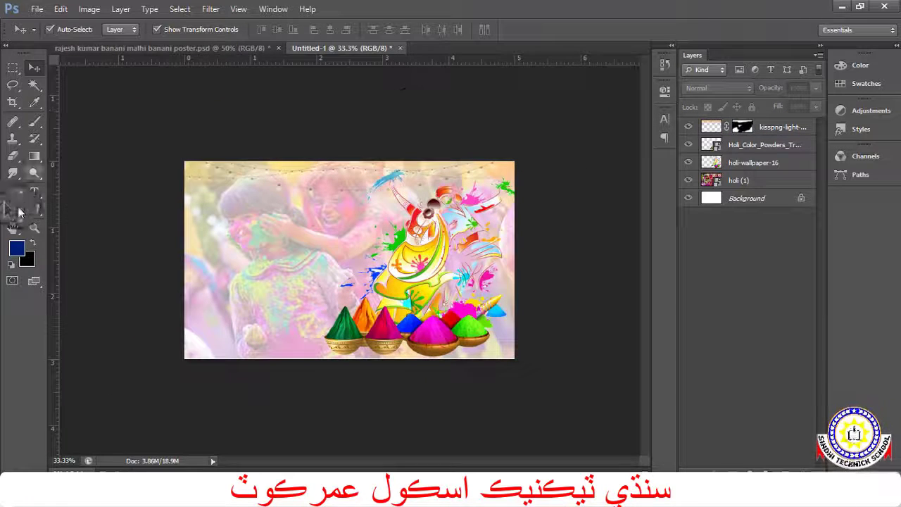
Place the HOLI splash image, shrink it to a small box, and rasterize it.
double_click(12, 232)
click(36, 8)
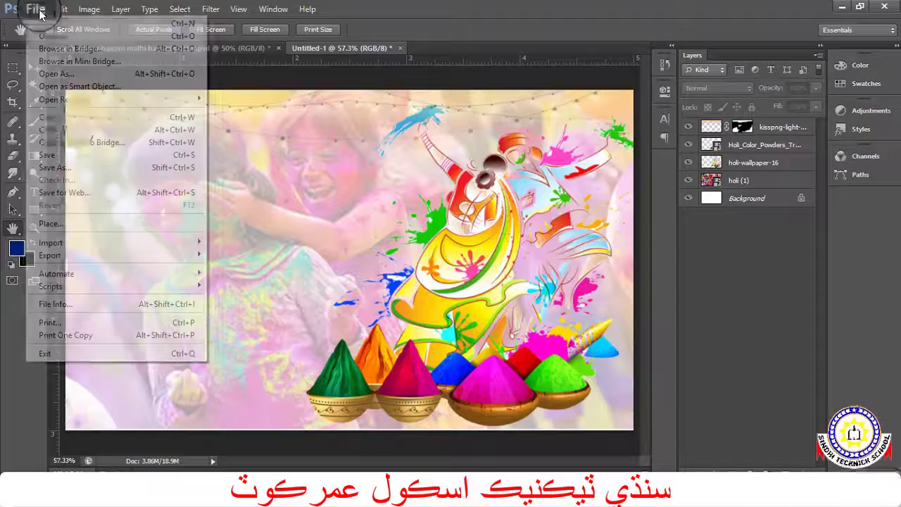
click(75, 223)
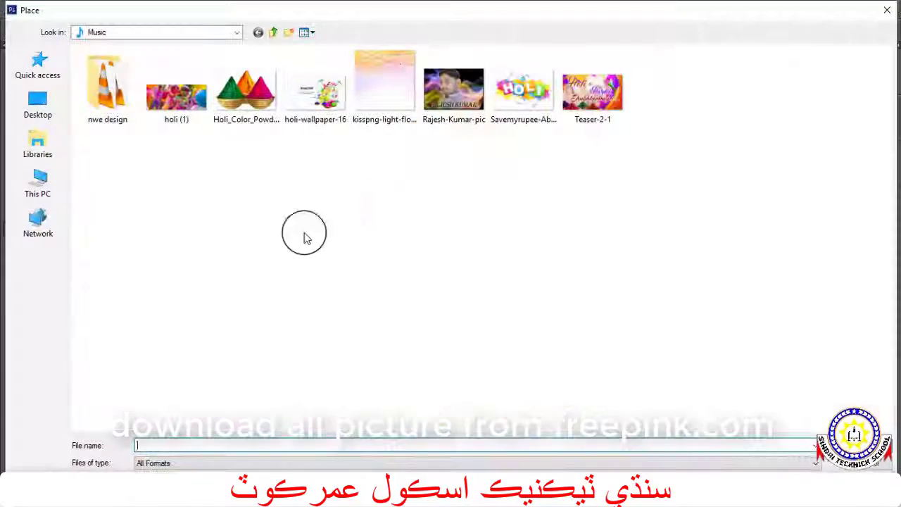
click(523, 75)
double_click(522, 74)
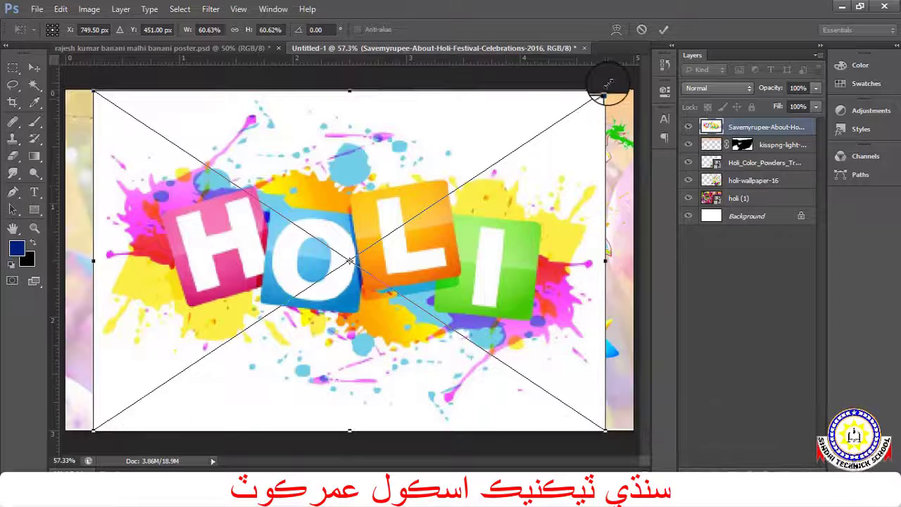
drag(605, 91, 470, 180)
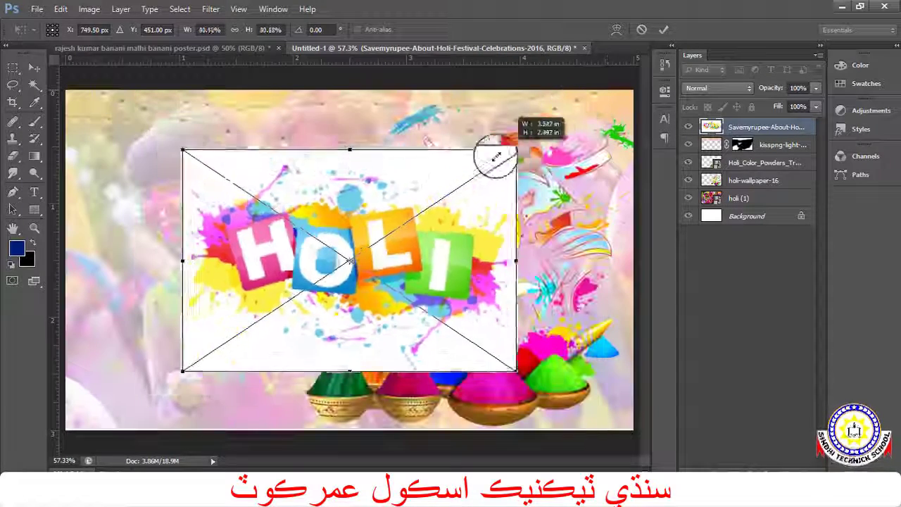
key(Return)
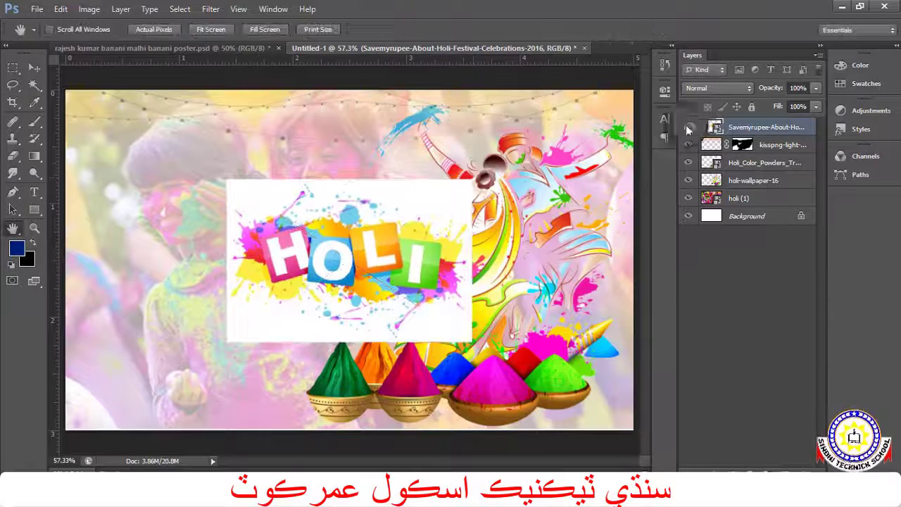
right_click(752, 134)
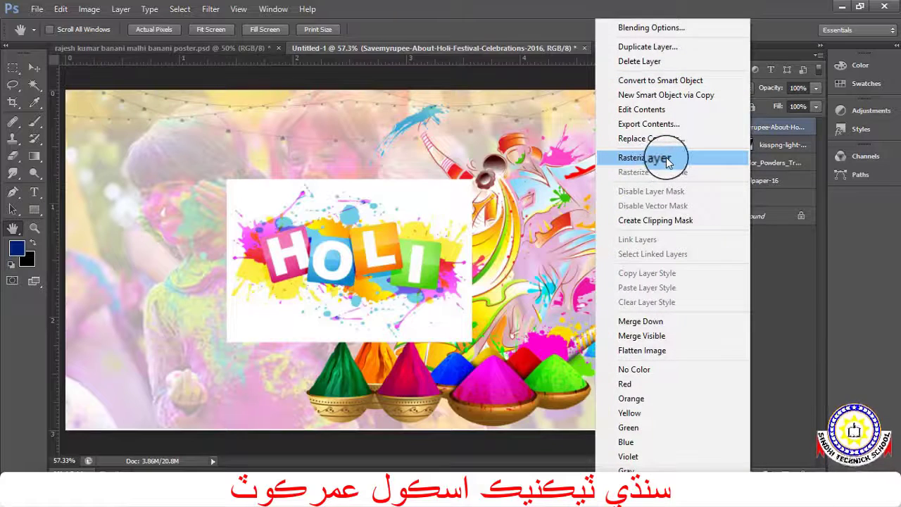
click(667, 159)
Delete the white background around the HOLI splash with the Magic Wand.
click(32, 83)
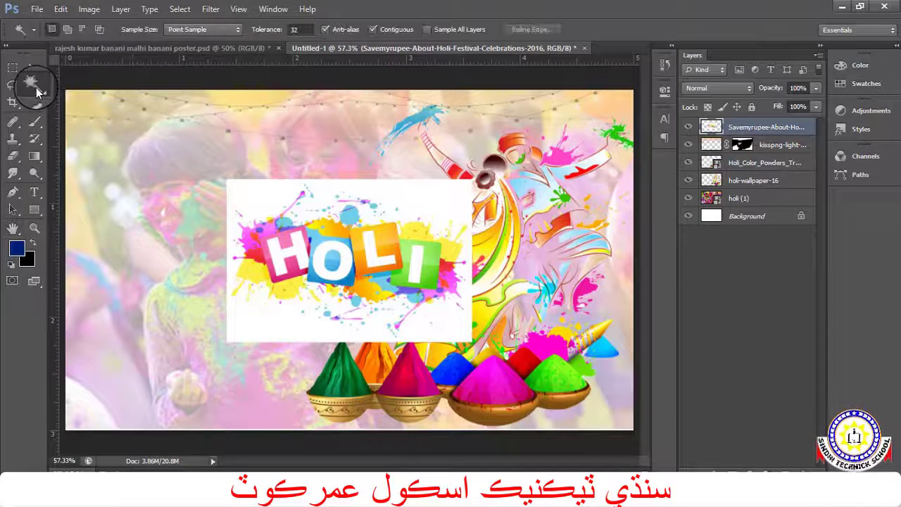
click(251, 202)
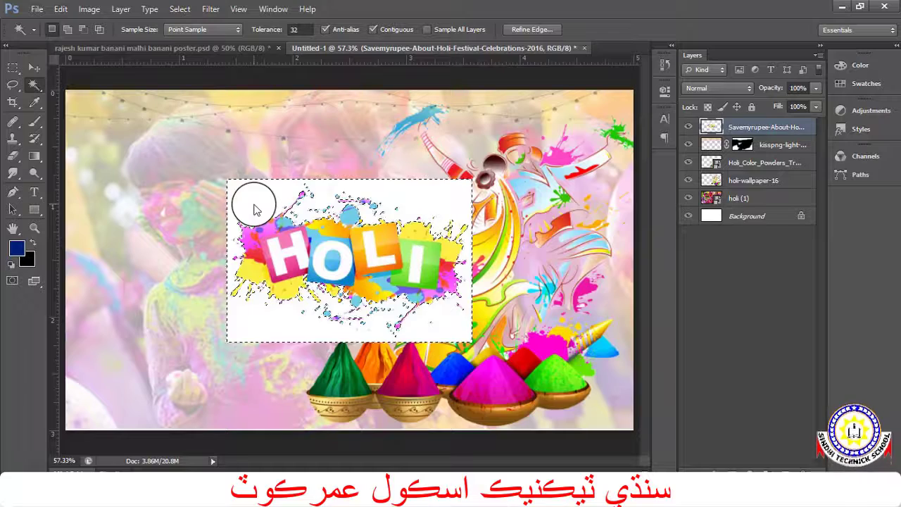
key(Delete)
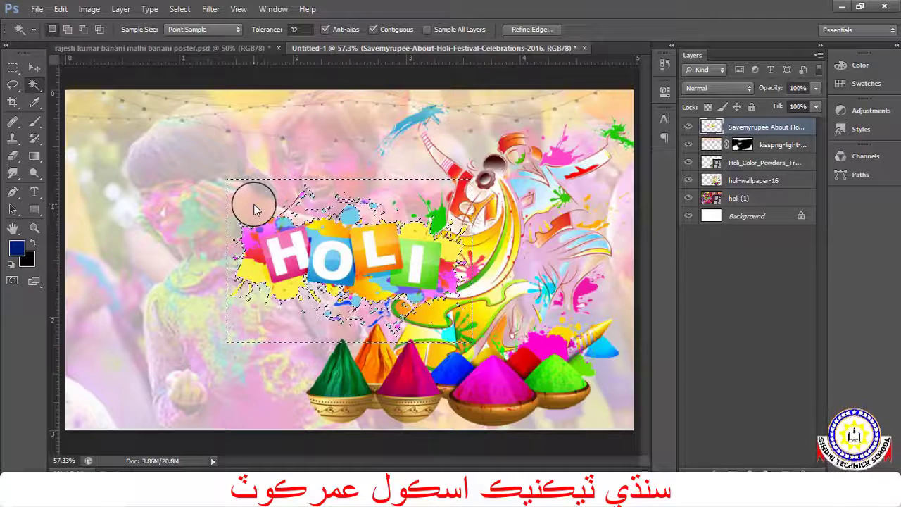
key(ctrl+d)
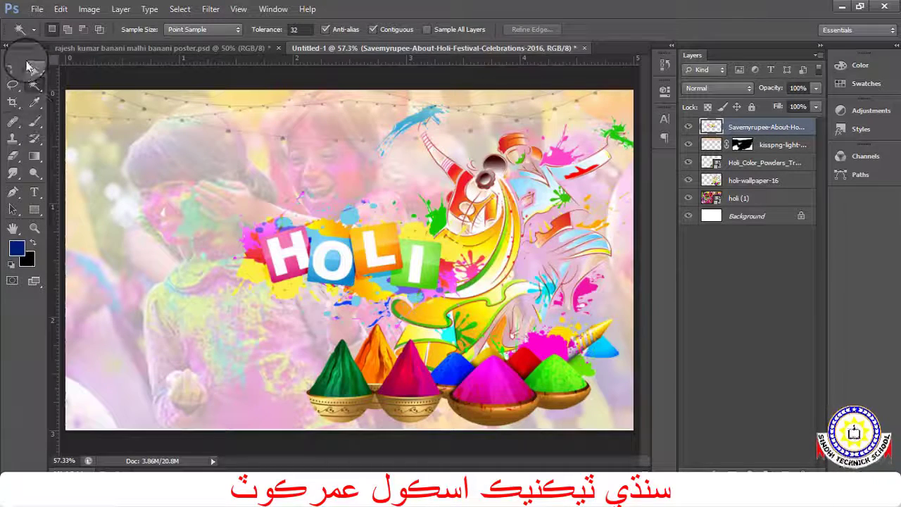
Move the HOLI graphic to the poster's left side and scale it to about 86%.
click(33, 67)
mouse_move(342, 264)
mouse_down()
mouse_move(289, 255)
mouse_move(221, 295)
mouse_up()
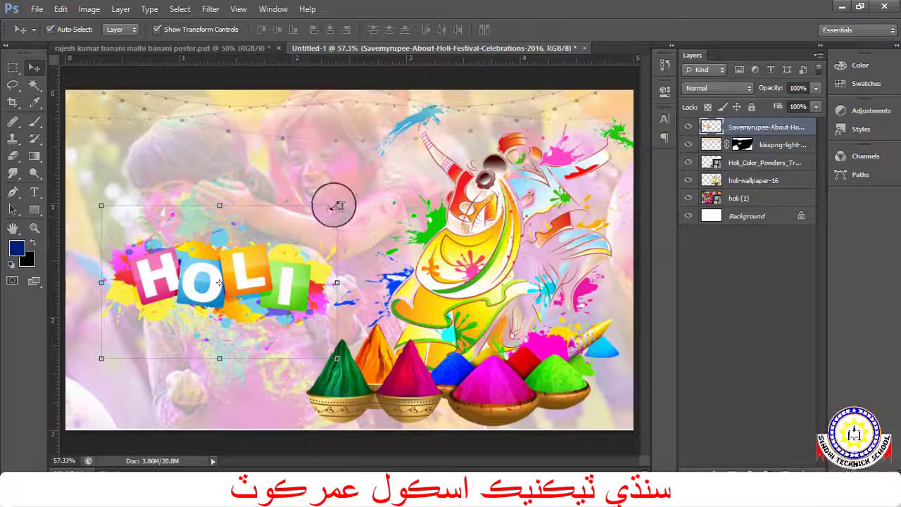
drag(337, 204, 314, 232)
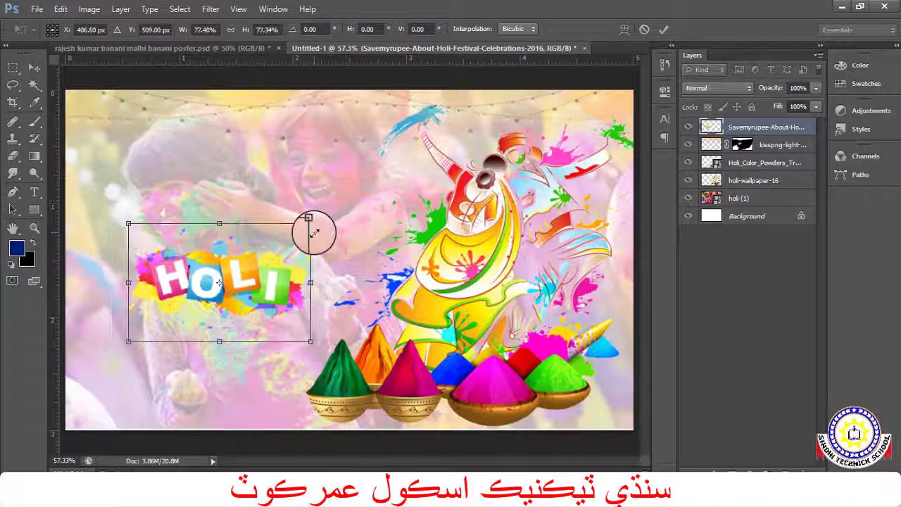
key(ctrl+z)
key(Return)
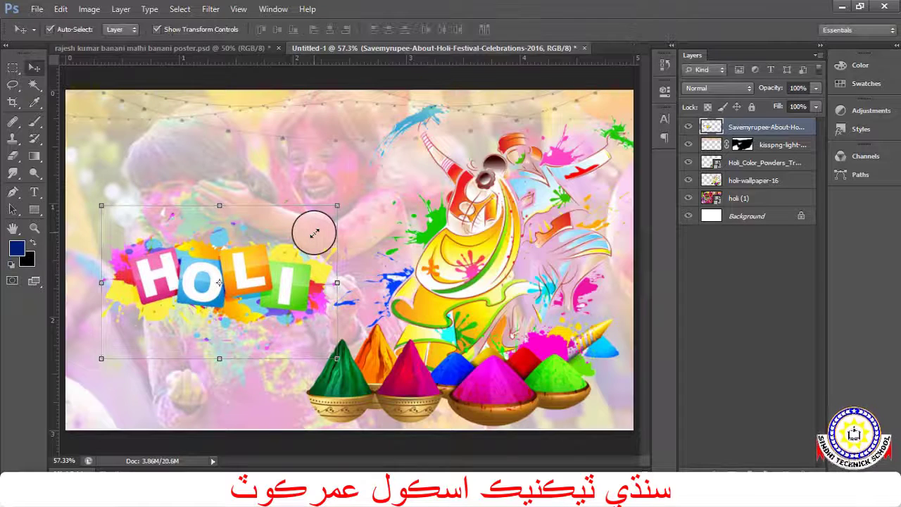
drag(336, 205, 309, 224)
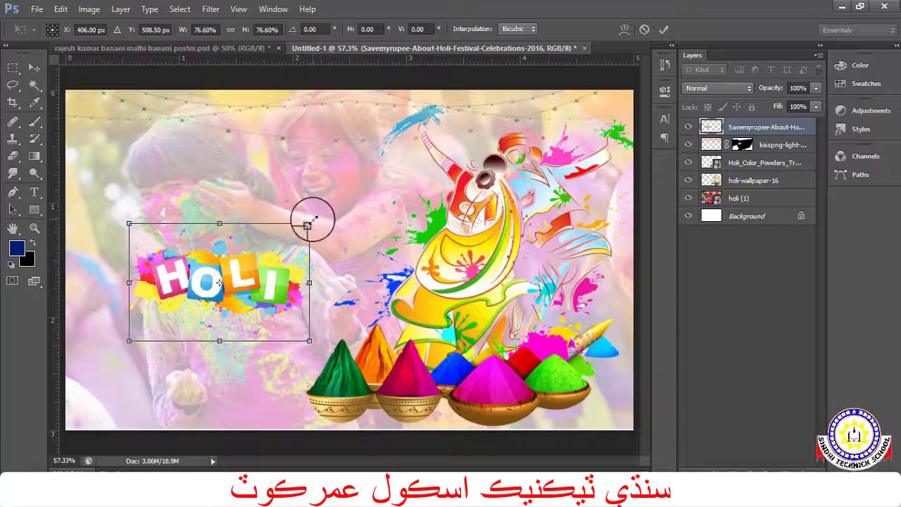
drag(312, 219, 321, 203)
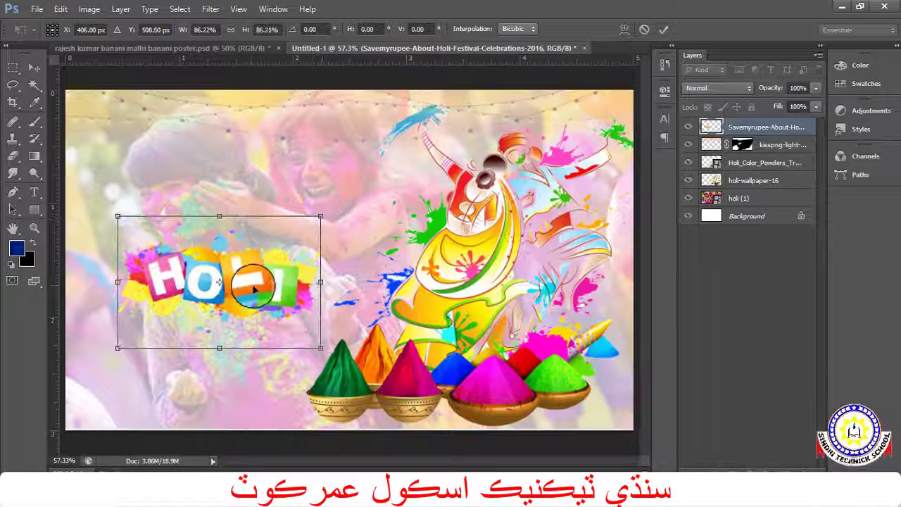
mouse_move(282, 276)
mouse_down()
mouse_move(246, 299)
mouse_move(261, 295)
mouse_up()
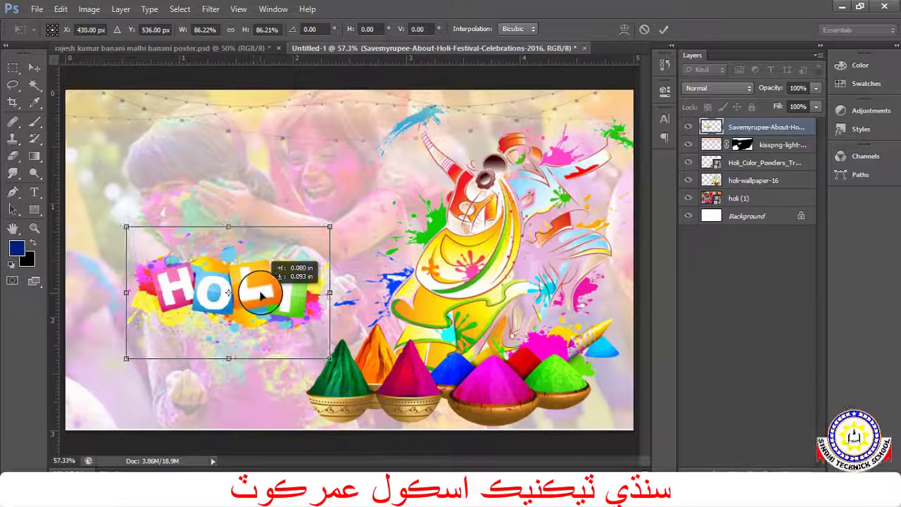
key(Return)
key(ctrl+minus)
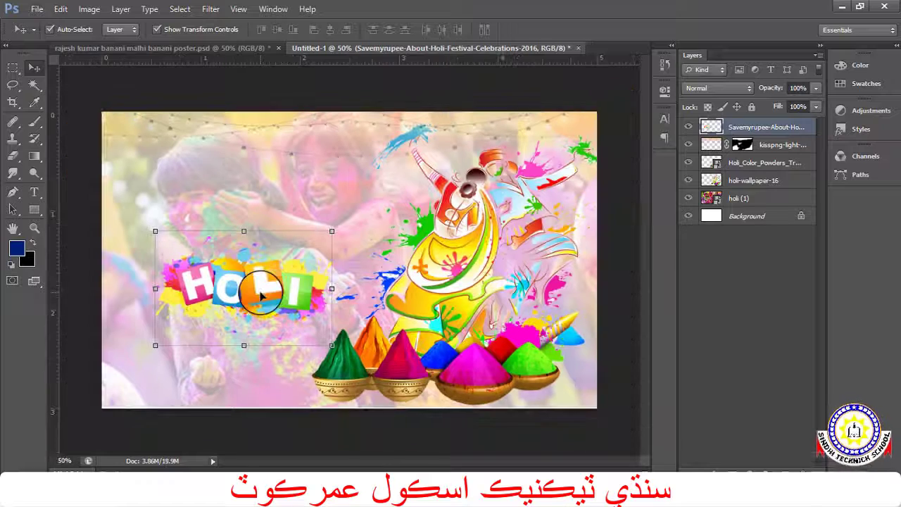
click(92, 105)
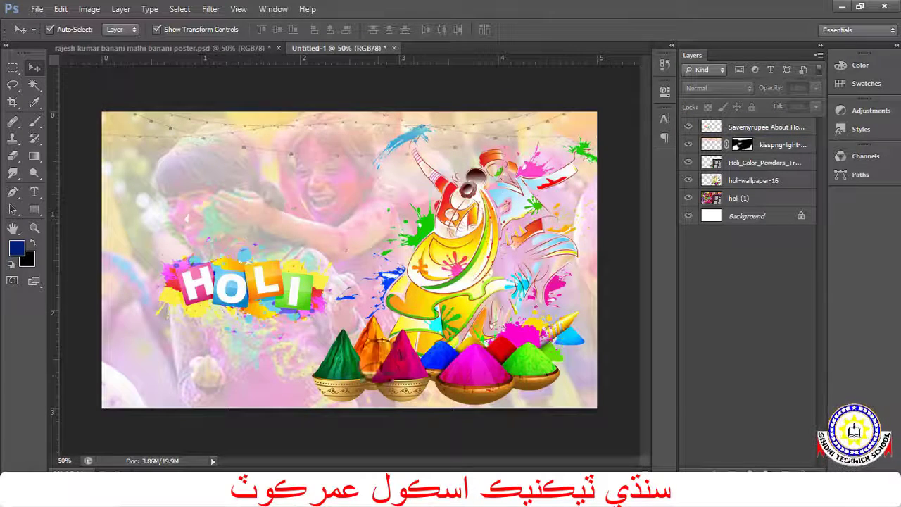
Rasterize the Holi_Color_Powders and holi-wallpaper-16 layers together.
click(753, 180)
ctrl+click(764, 163)
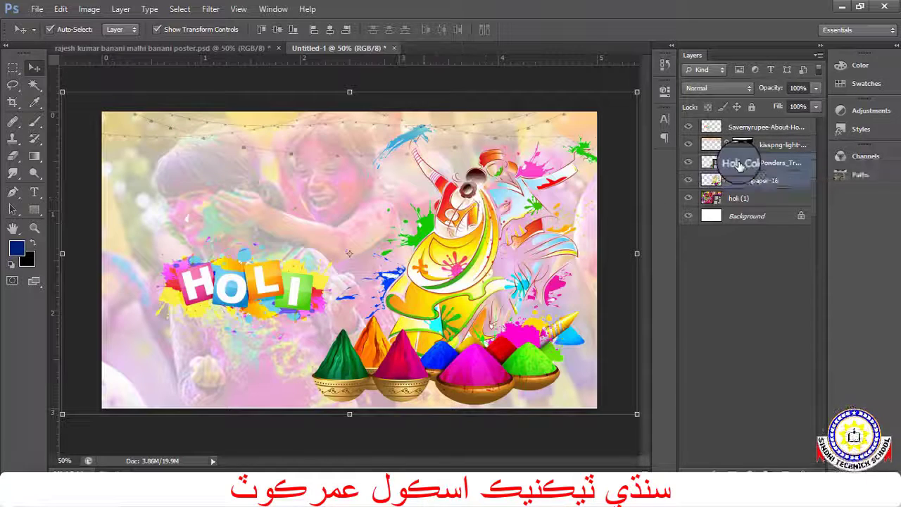
right_click(739, 163)
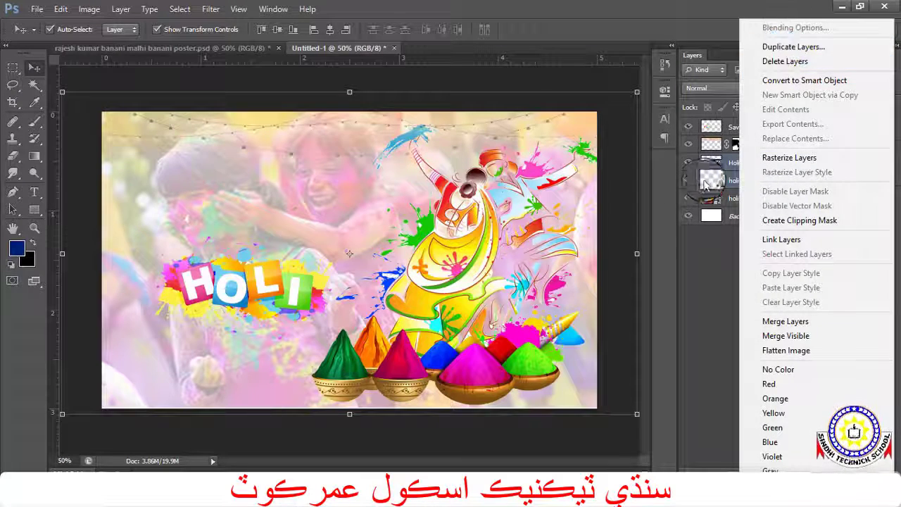
click(778, 162)
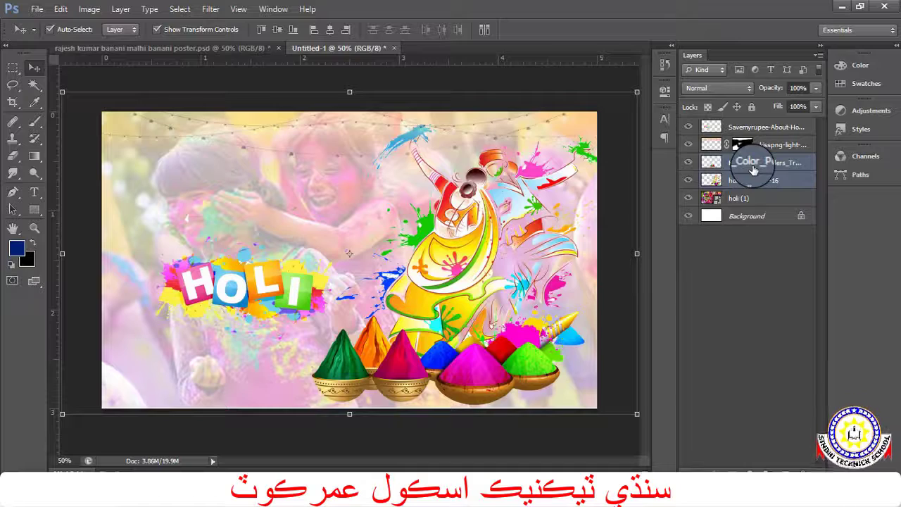
right_click(753, 169)
click(781, 175)
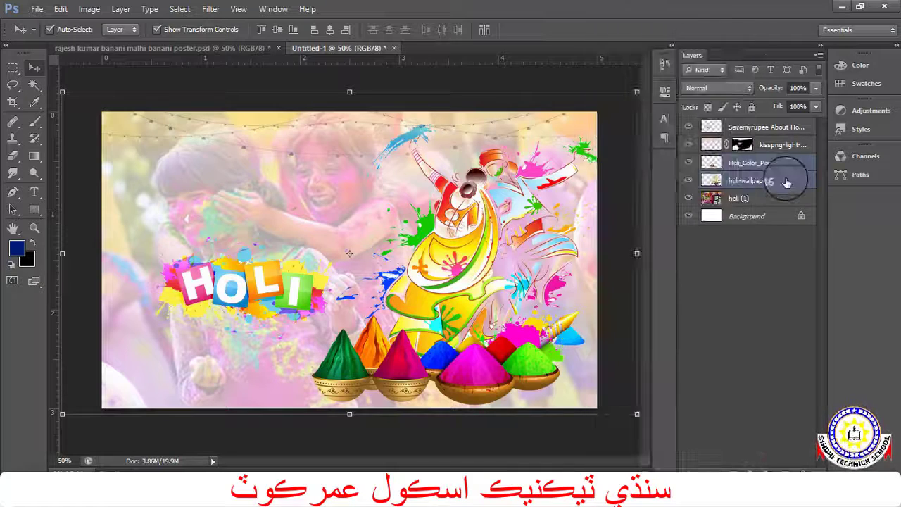
right_click(786, 182)
click(807, 207)
click(762, 278)
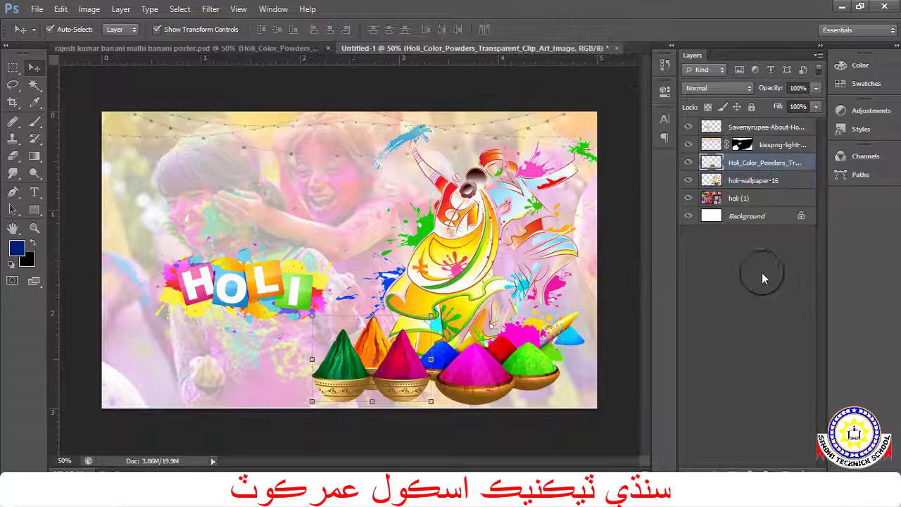
Give the Holi_Color_Powders layer a Multiply drop shadow at 75% opacity.
right_click(754, 164)
click(704, 35)
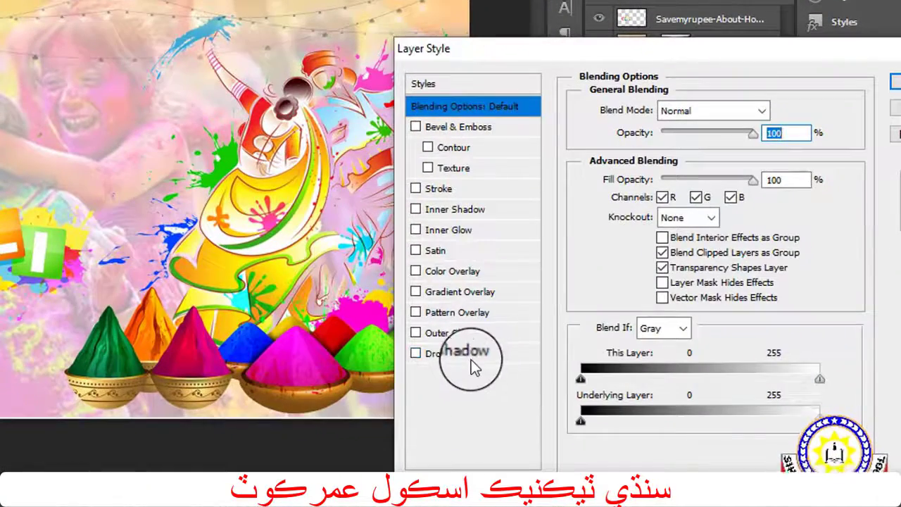
click(461, 356)
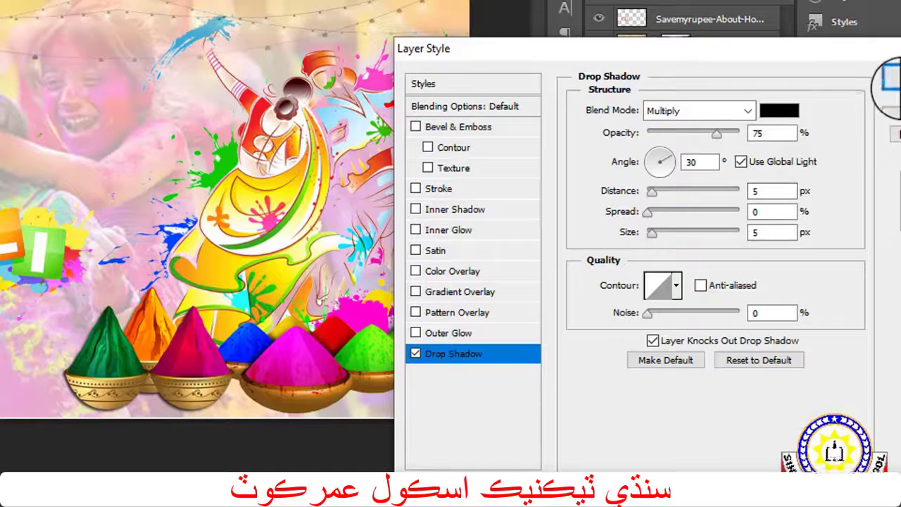
click(896, 86)
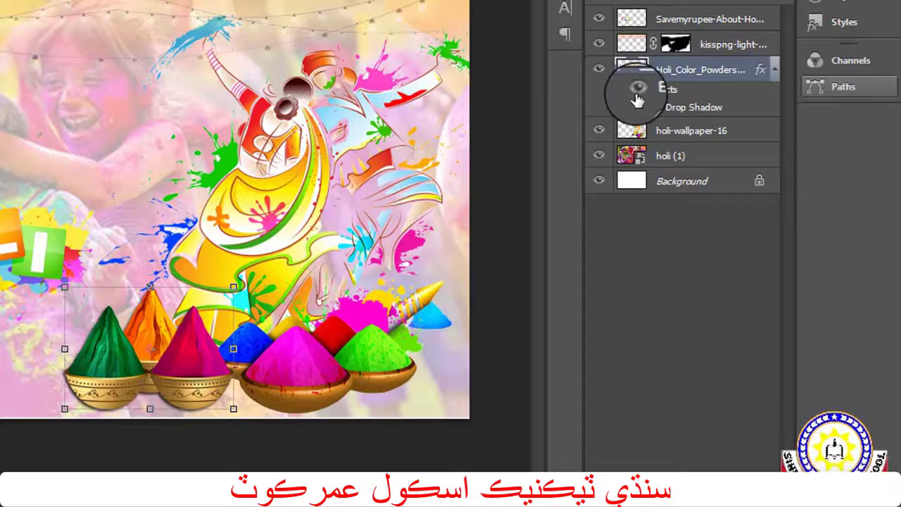
Give holi-wallpaper-16 a drop shadow with 5 px distance and 5 px size.
right_click(686, 132)
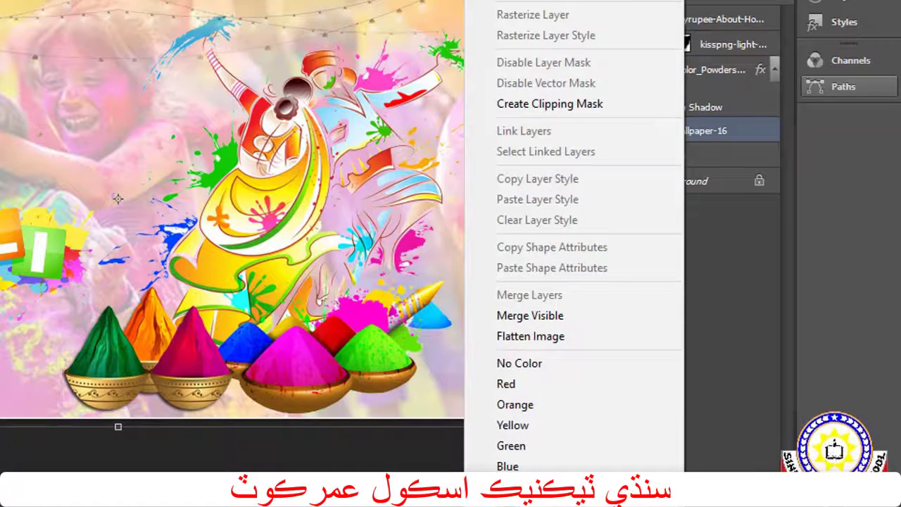
click(499, 94)
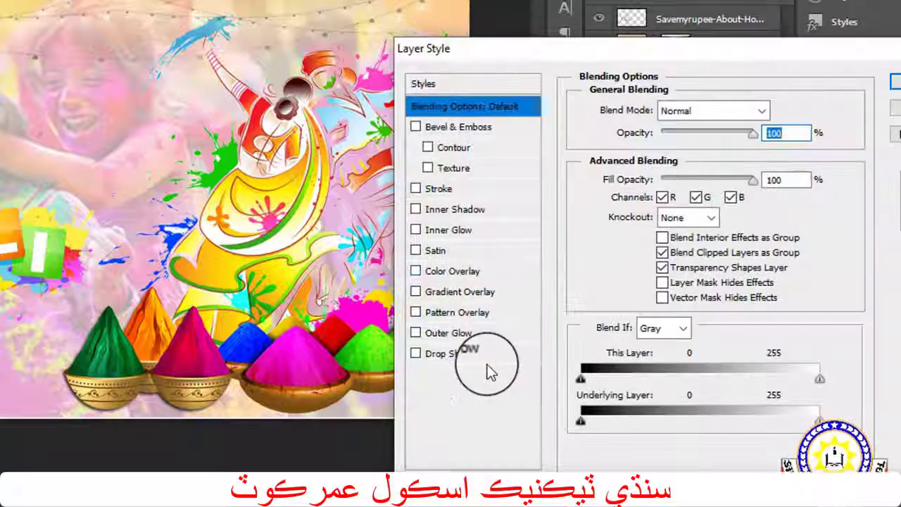
click(478, 355)
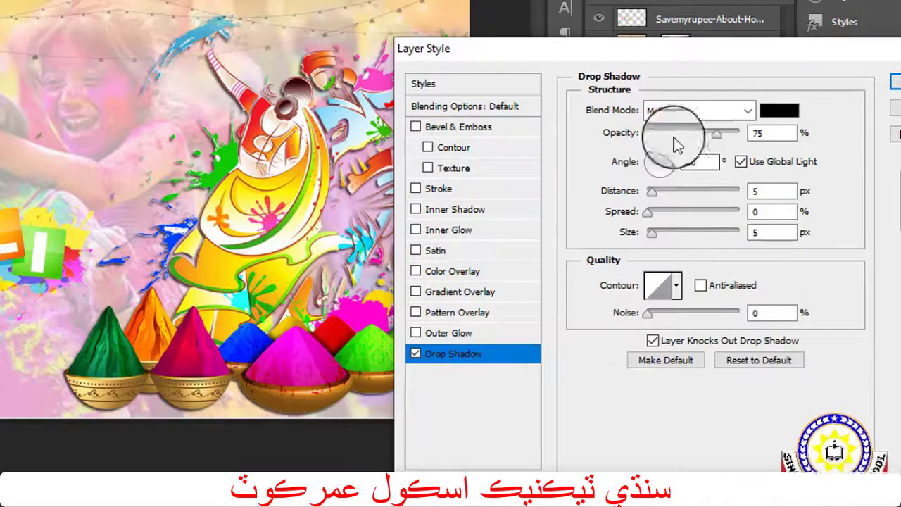
double_click(755, 191)
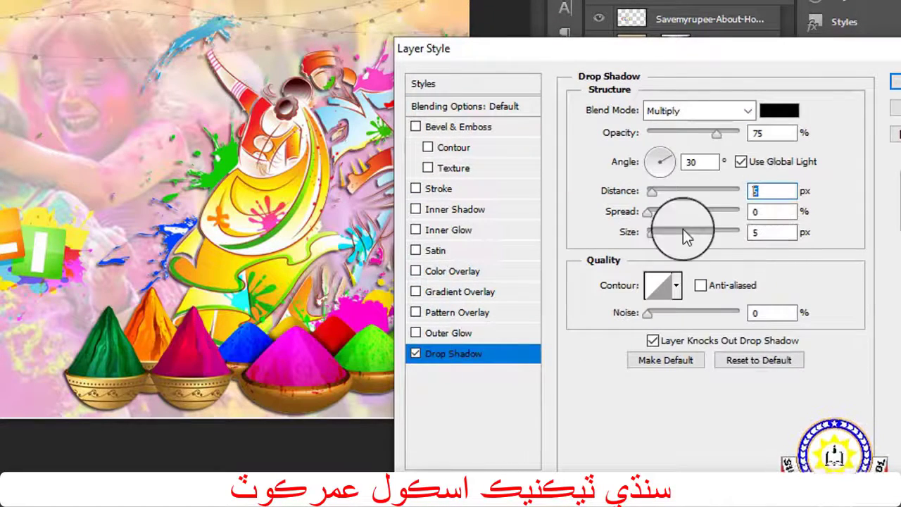
double_click(771, 234)
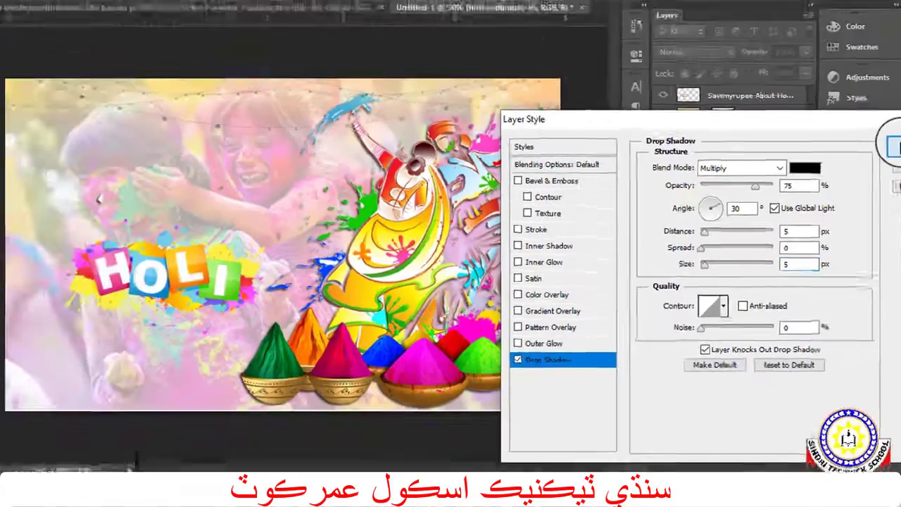
click(889, 146)
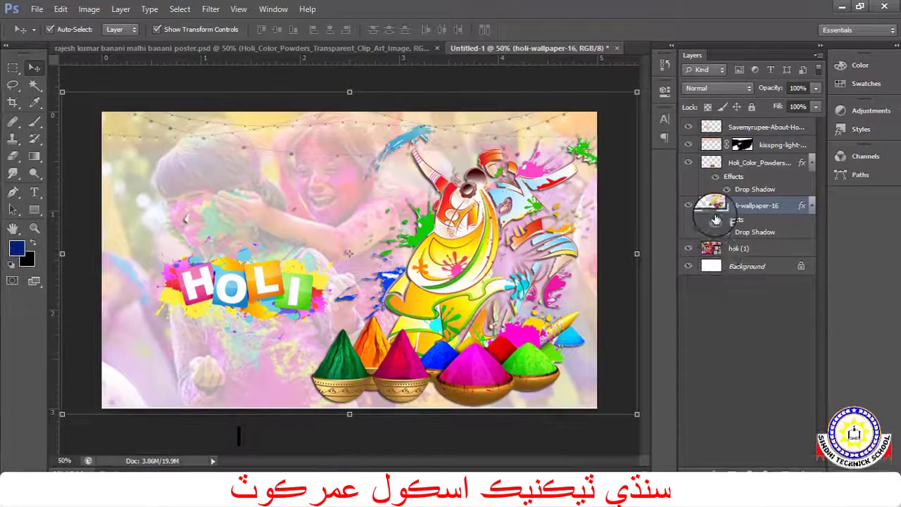
click(715, 219)
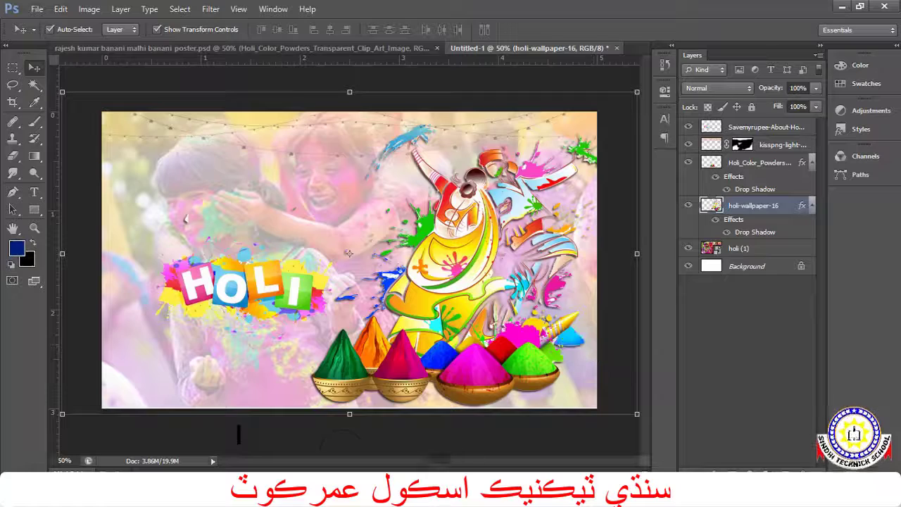
Apply a Bevel & Emboss layer style to HOLI, then shift it slightly down-left.
click(261, 250)
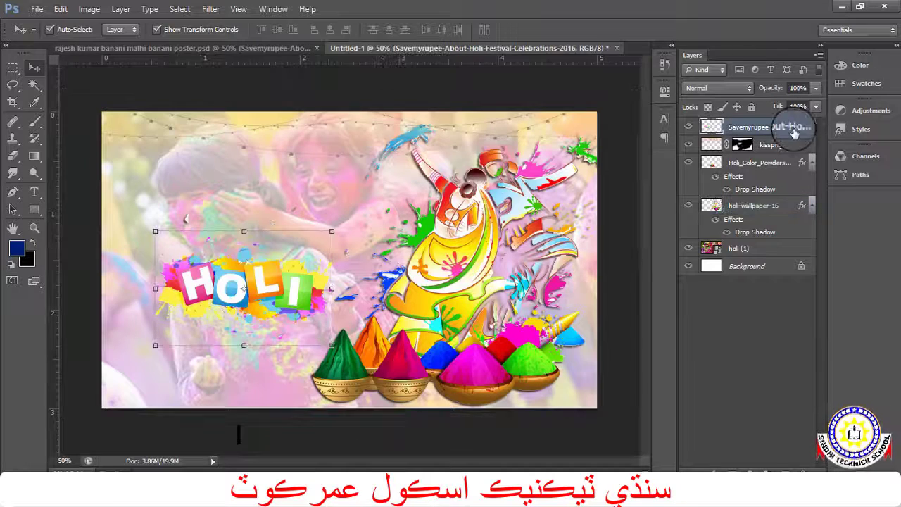
right_click(757, 133)
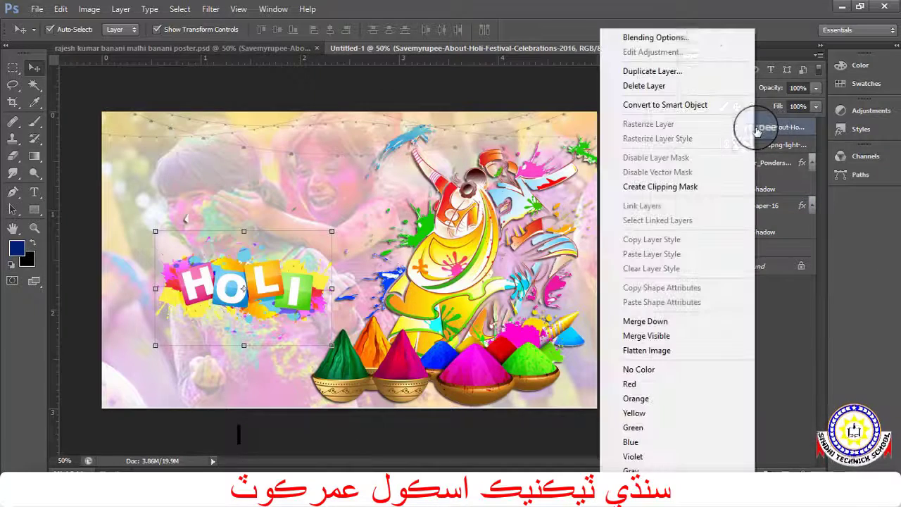
click(680, 36)
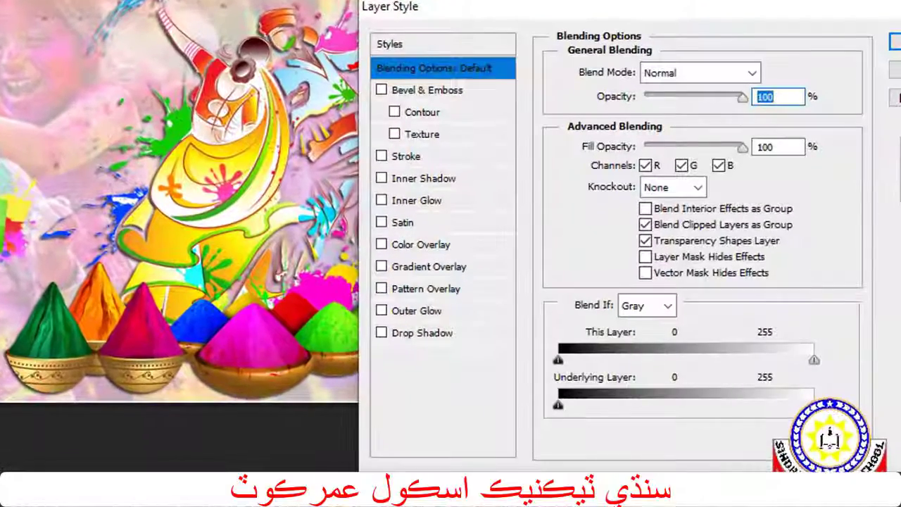
click(428, 93)
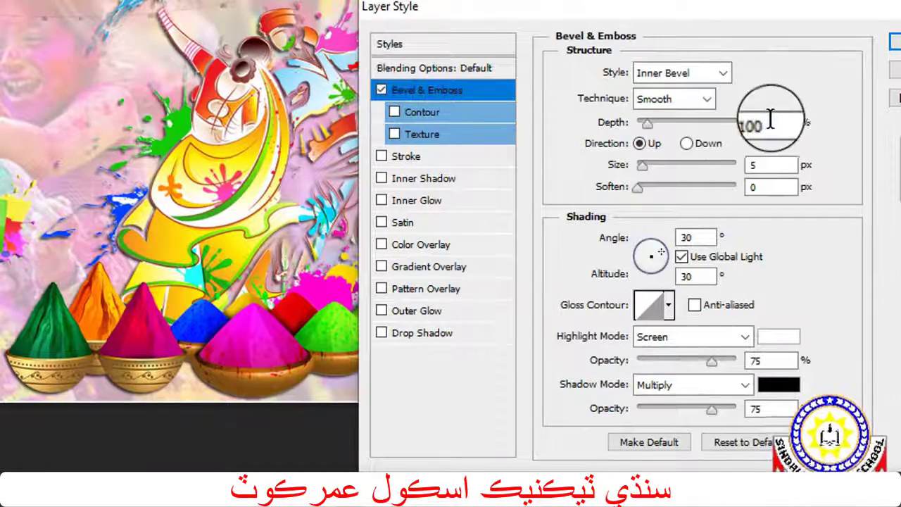
click(771, 165)
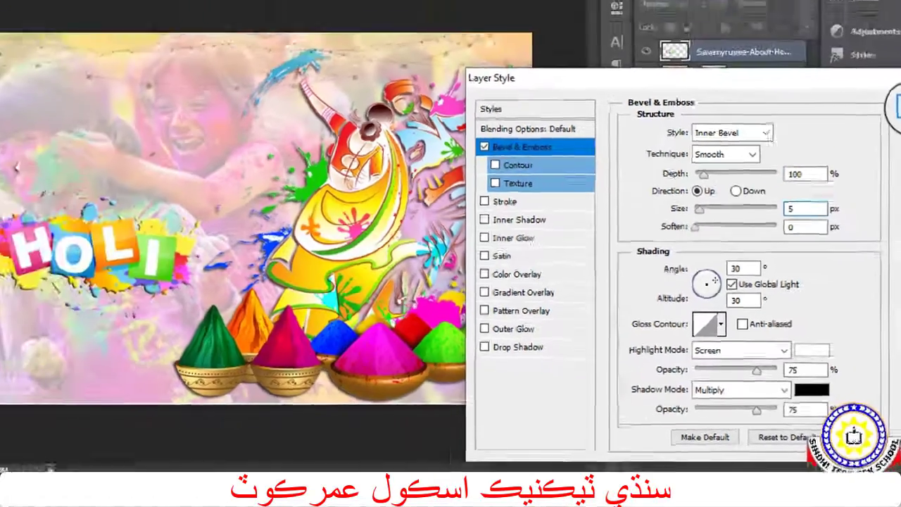
click(893, 44)
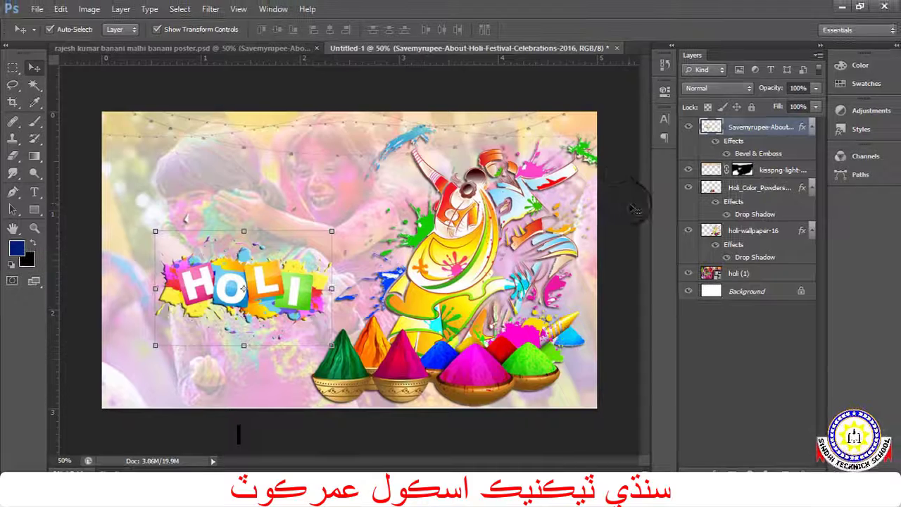
drag(271, 270, 265, 278)
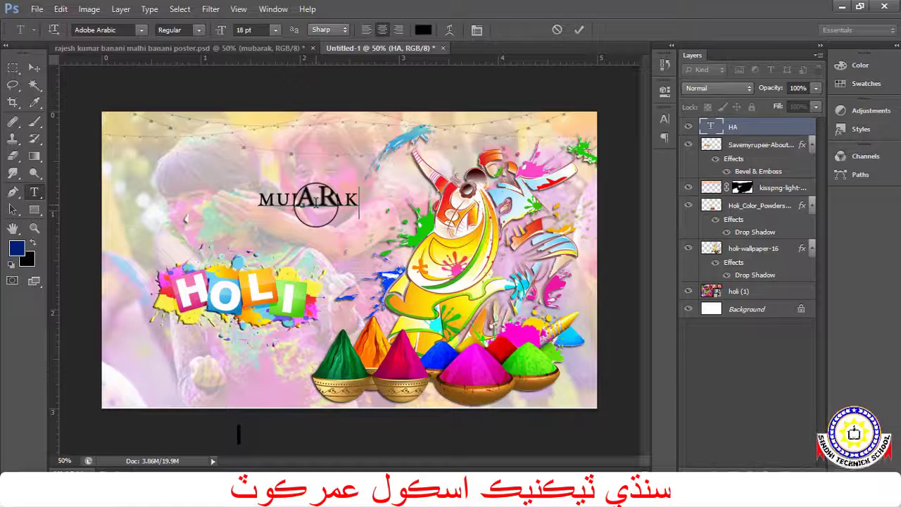
Set all the MUBARAK text in the Akbaal font and commit it as a layer.
key(ctrl+a)
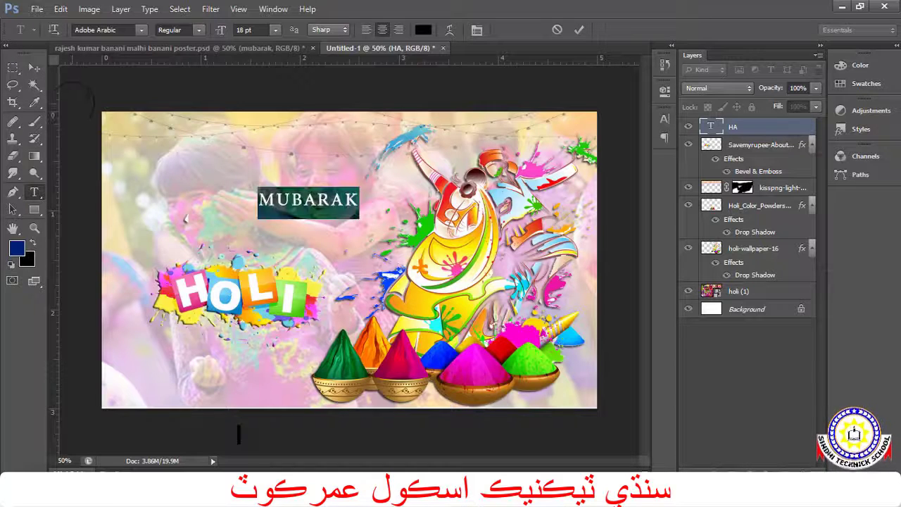
click(665, 120)
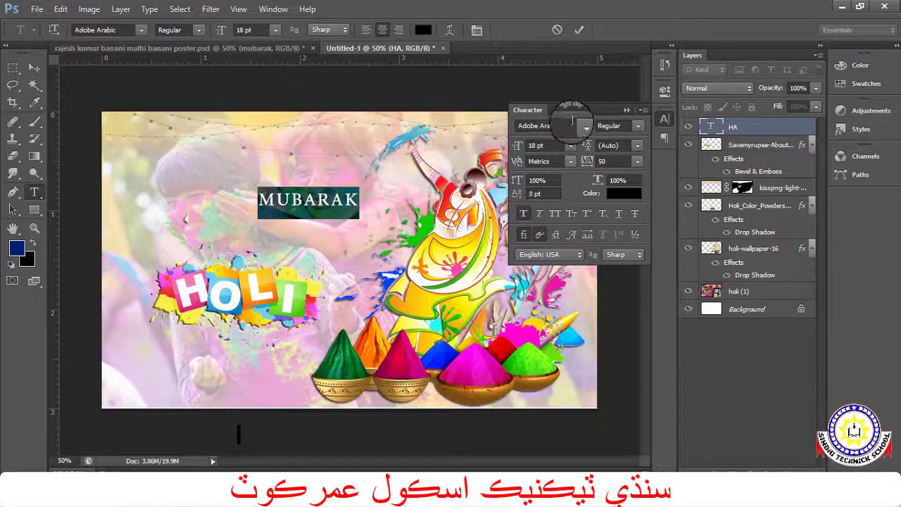
text(ardvark Cafe)
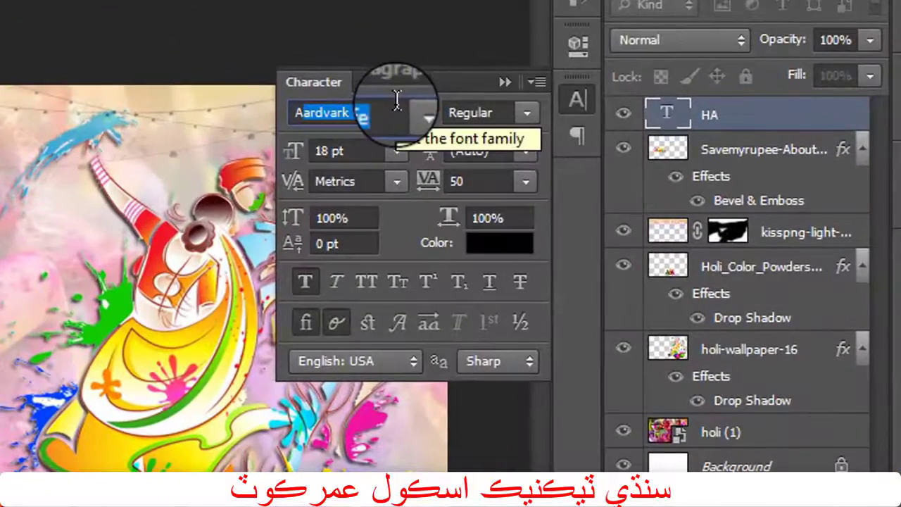
text(baal)
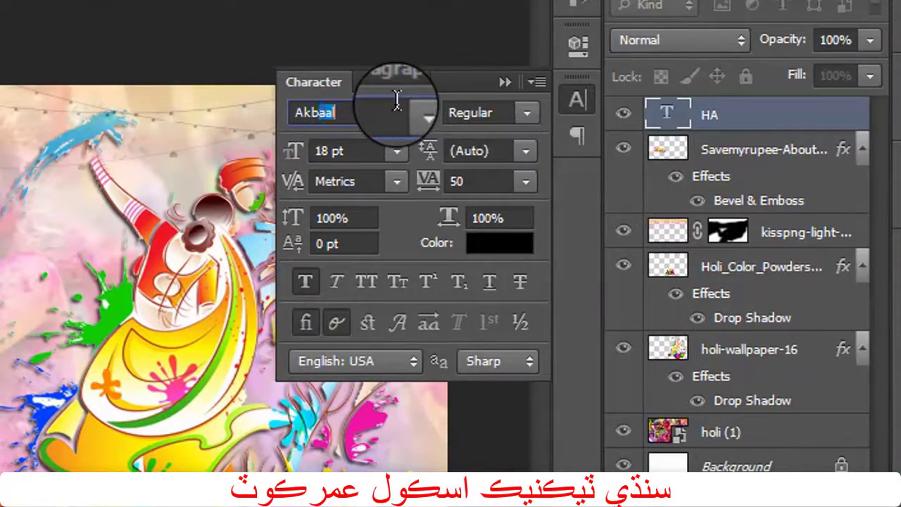
key(Return)
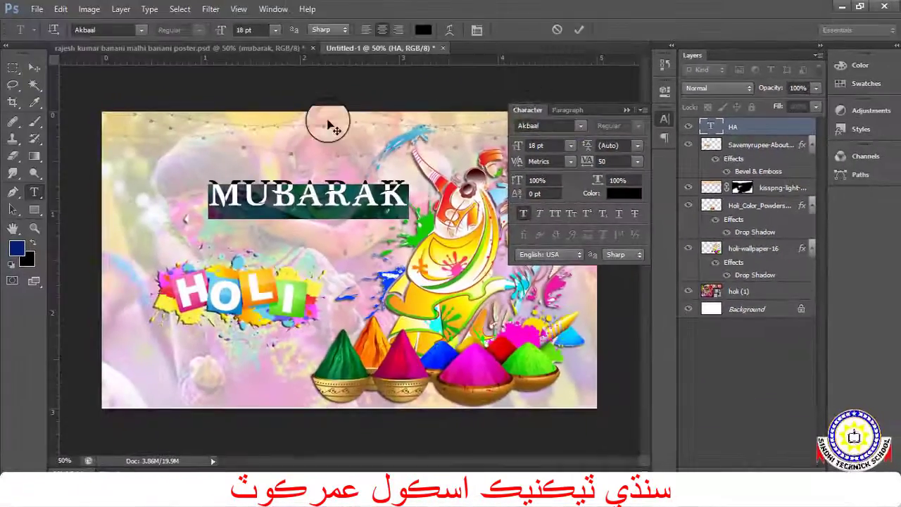
click(35, 69)
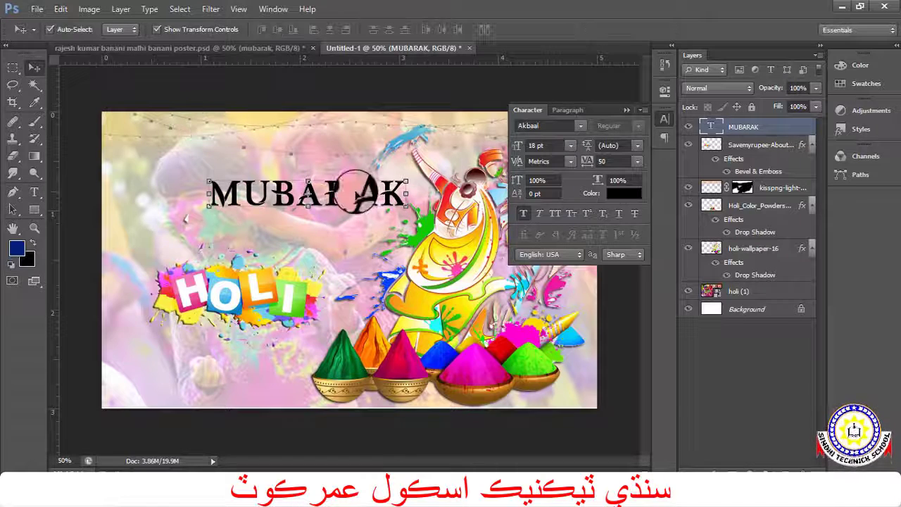
Move MUBARAK beneath the HOLI graphic and set it to 14 pt.
drag(338, 200, 301, 352)
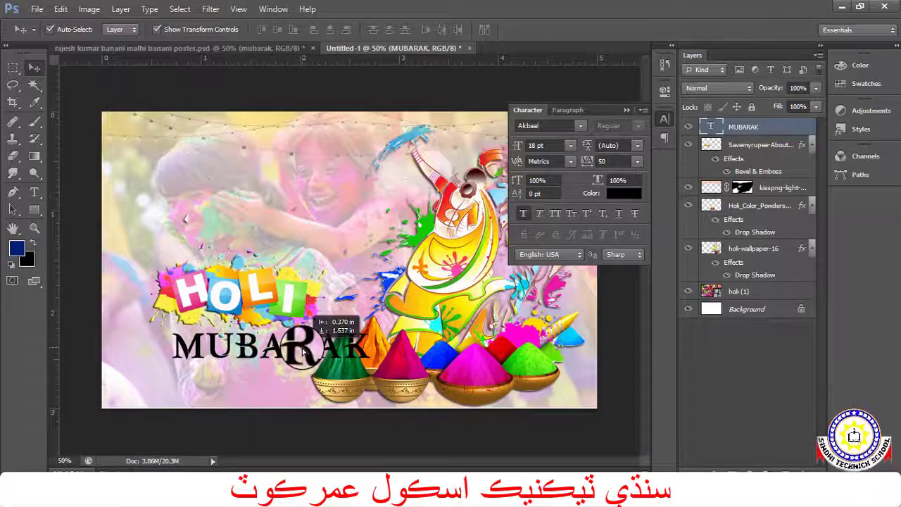
click(570, 145)
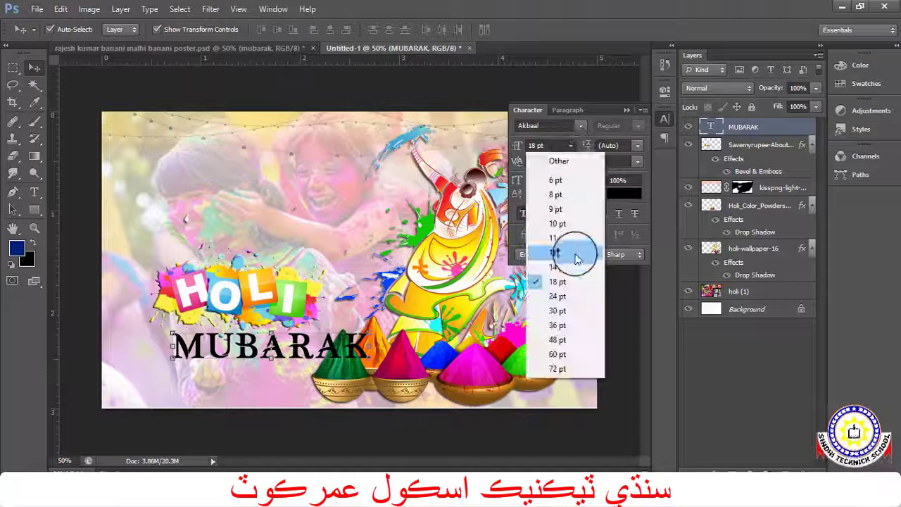
click(558, 268)
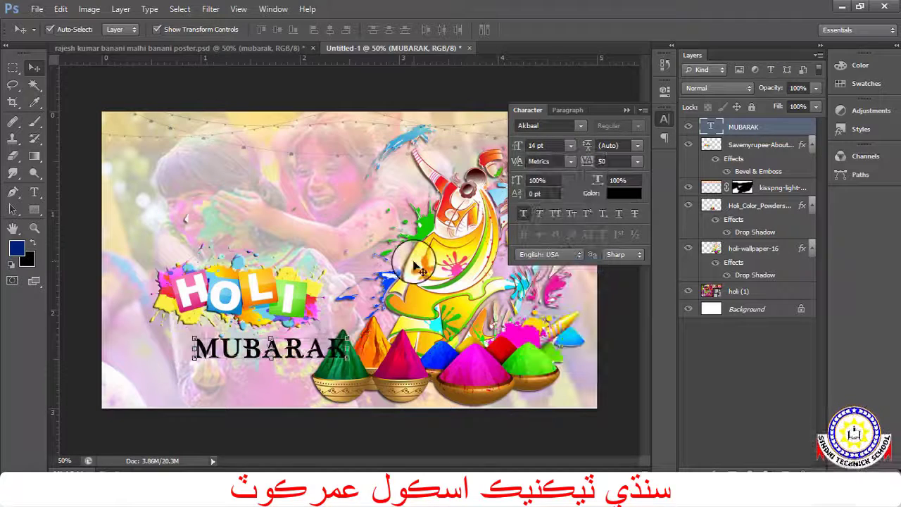
mouse_move(299, 352)
mouse_down()
mouse_move(299, 338)
mouse_move(271, 331)
mouse_up()
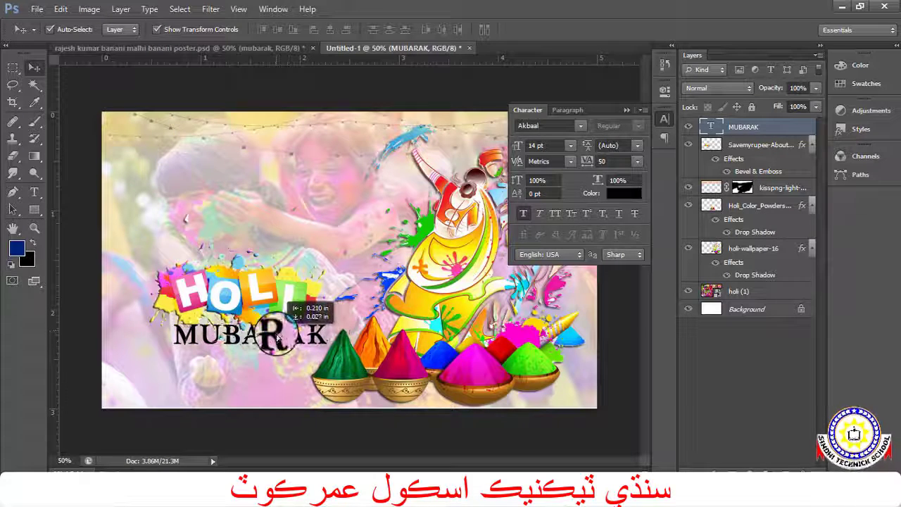
Shrink MUBARAK to 12 pt and shift it slightly right under HOLI.
click(570, 146)
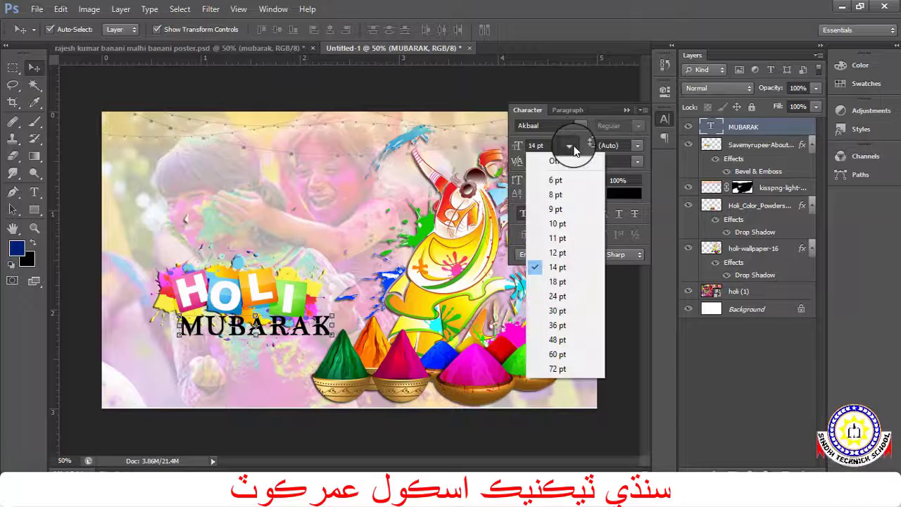
click(568, 256)
click(326, 303)
drag(273, 336, 284, 338)
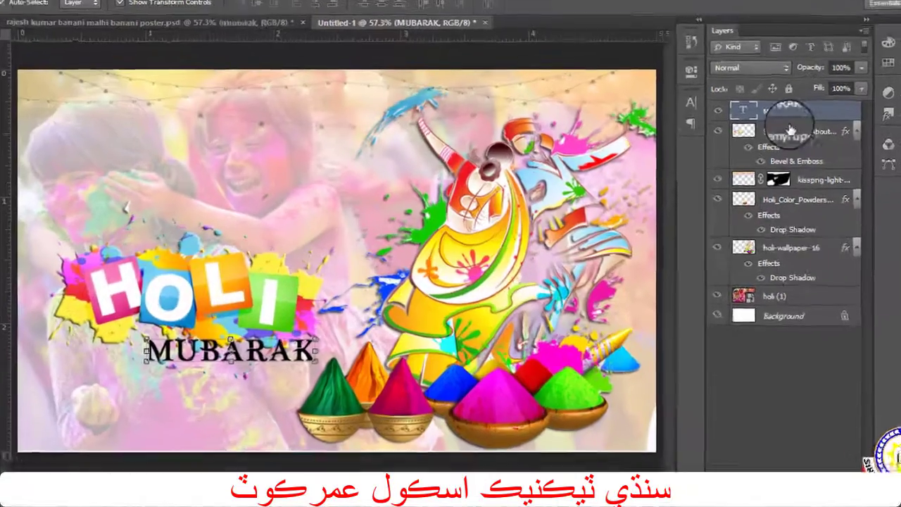
click(746, 127)
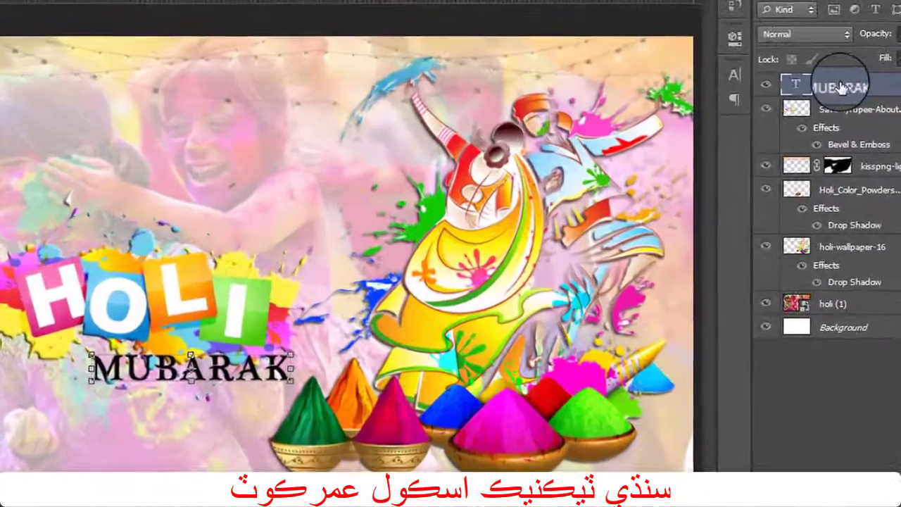
right_click(843, 87)
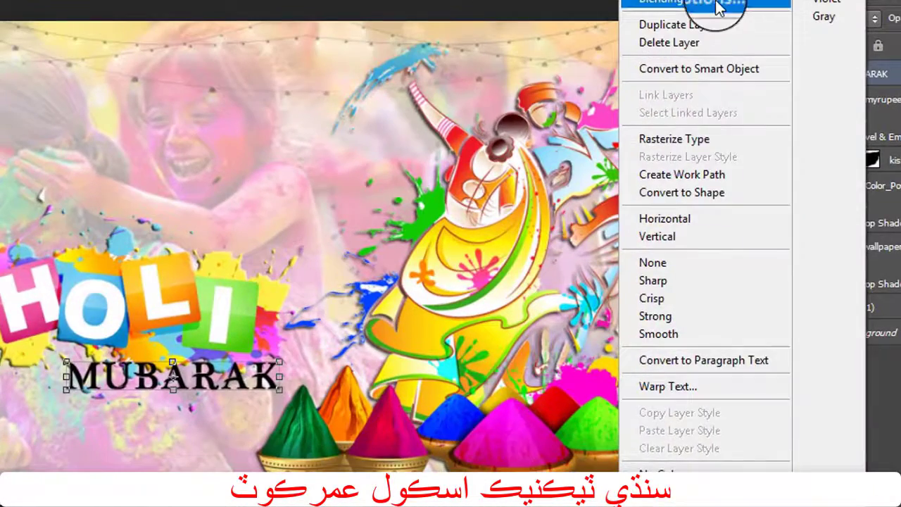
Add an Outer Bevel style Bevel & Emboss to MUBARAK.
click(718, 5)
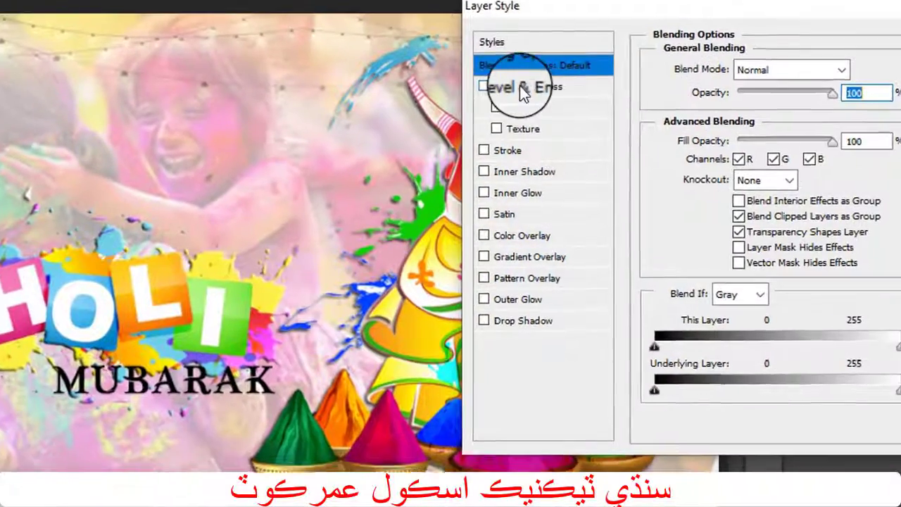
click(528, 92)
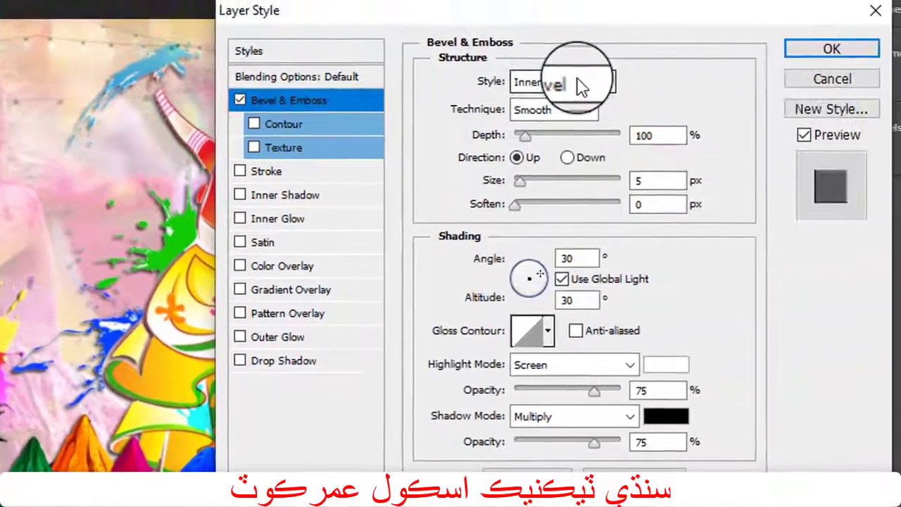
click(580, 86)
click(563, 103)
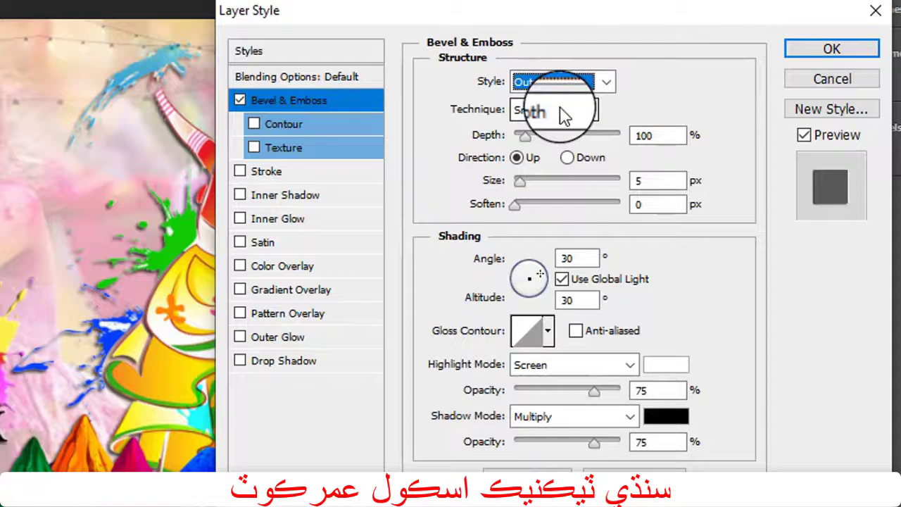
Add a reversed yellow-purple-orange gradient overlay angled at -68°.
click(271, 295)
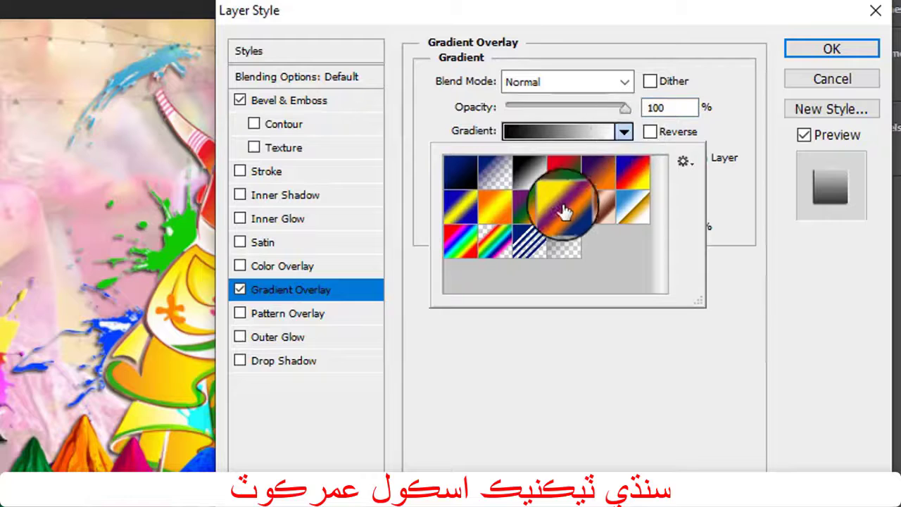
click(560, 212)
click(732, 111)
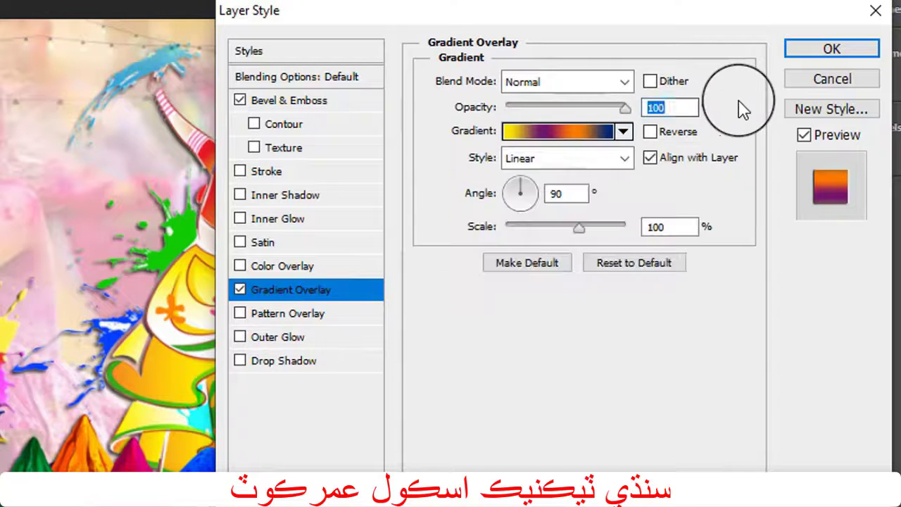
drag(573, 194, 546, 201)
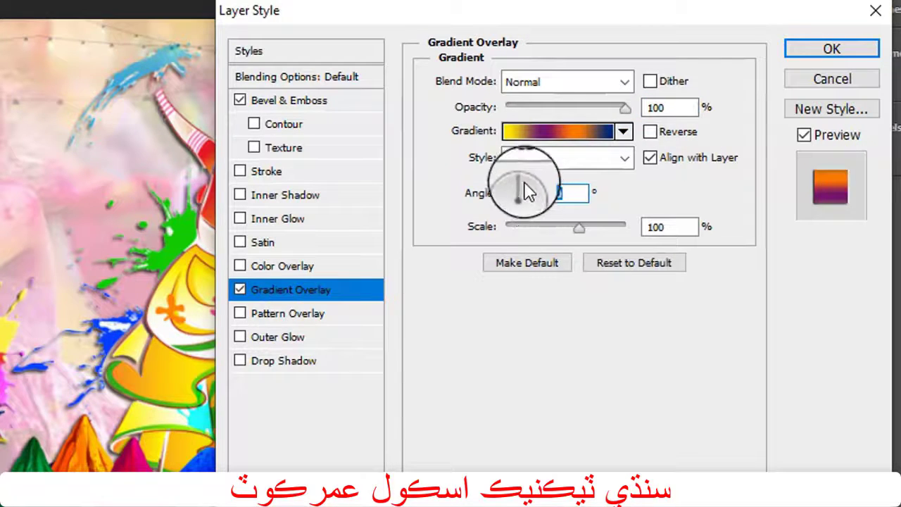
click(514, 194)
drag(513, 196, 526, 206)
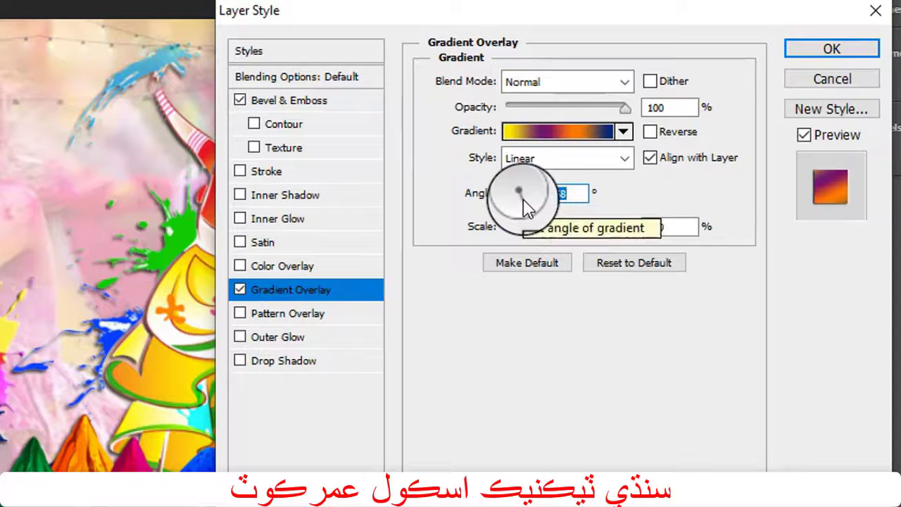
click(674, 136)
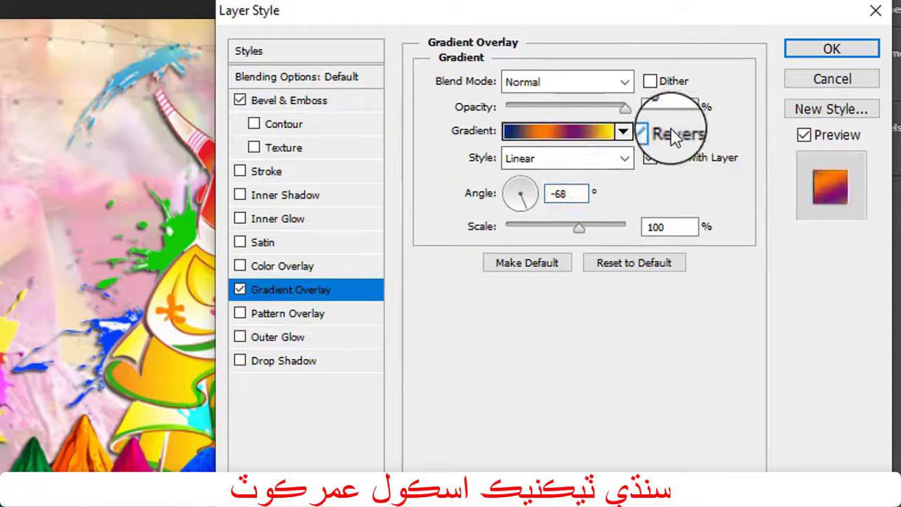
Add a drop shadow to MUBARAK and apply the layer effects.
click(294, 363)
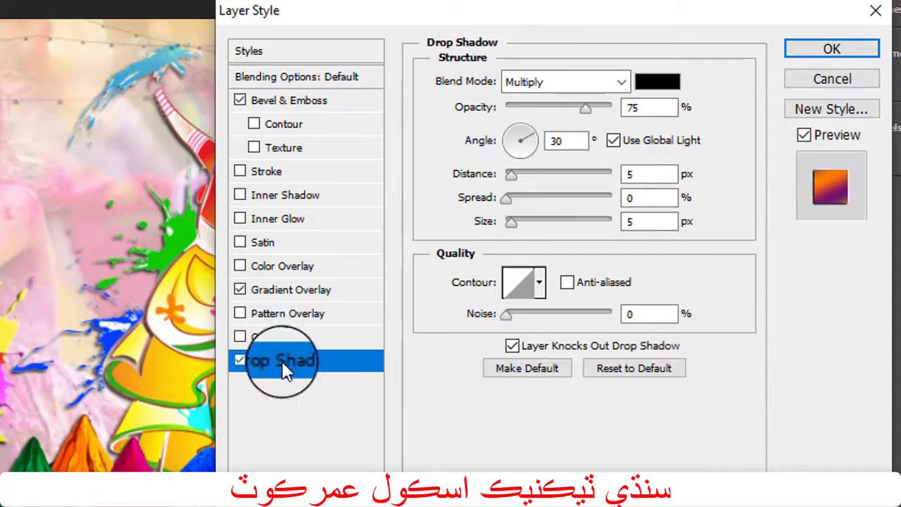
click(293, 100)
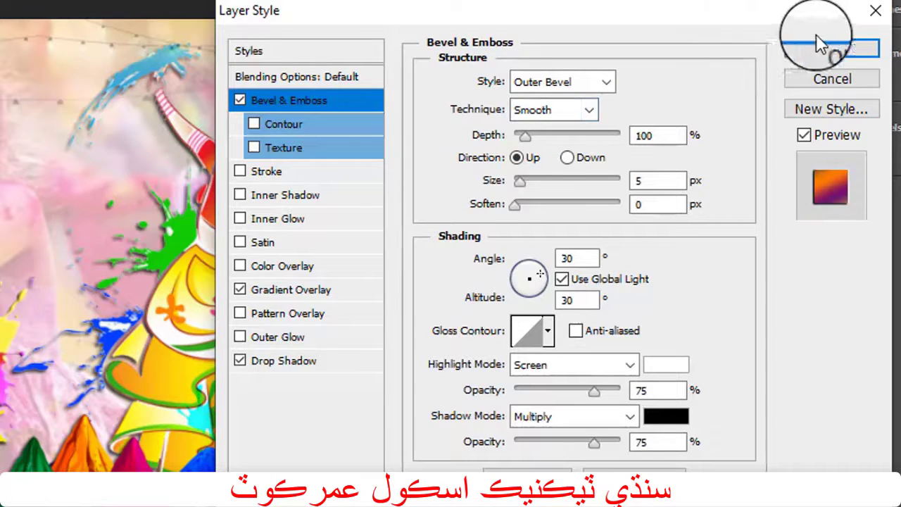
click(320, 360)
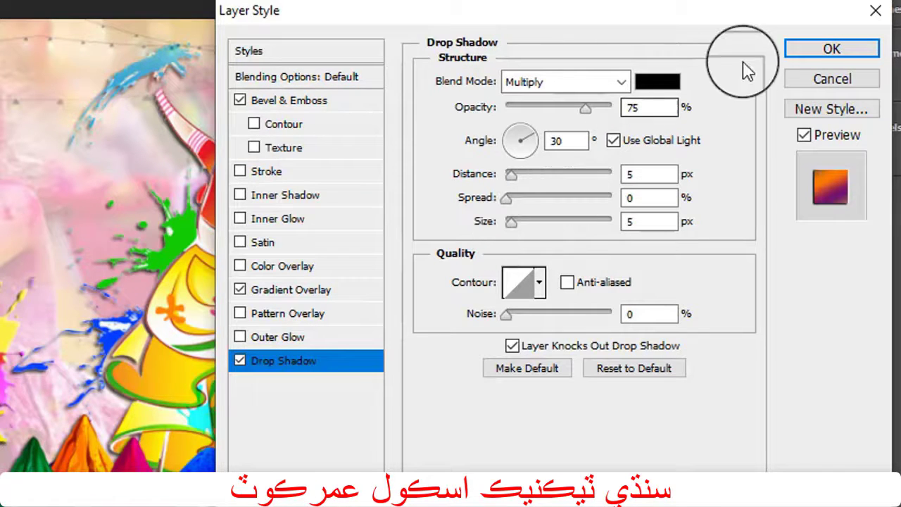
click(821, 51)
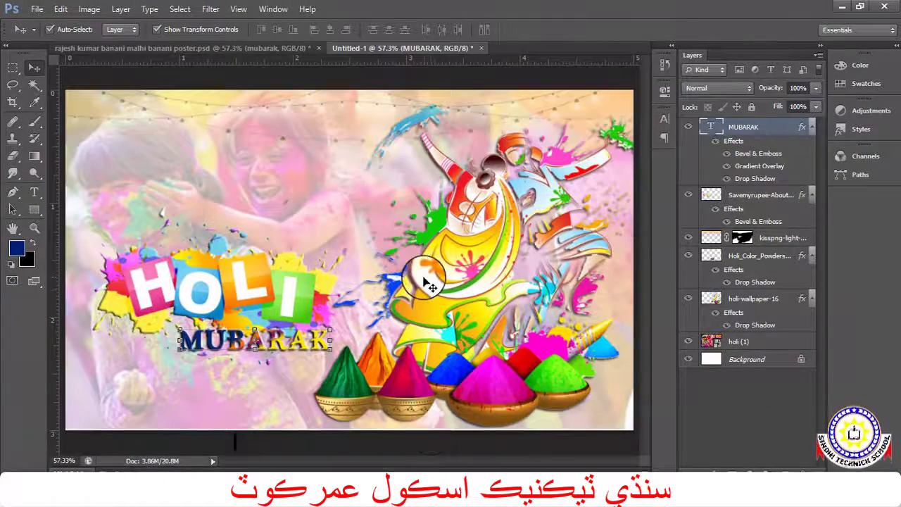
Draw a red rectangle strip along the poster's bottom edge.
key(ctrl+minus)
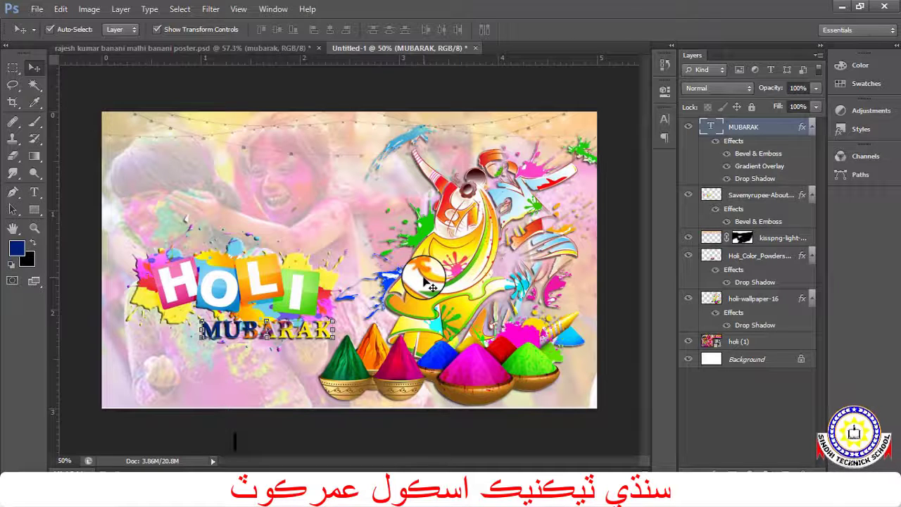
click(35, 211)
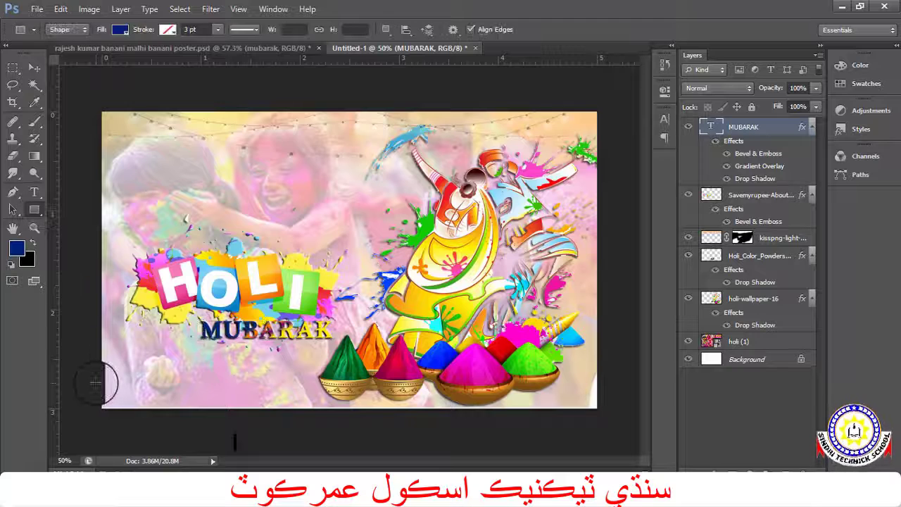
drag(96, 383, 619, 407)
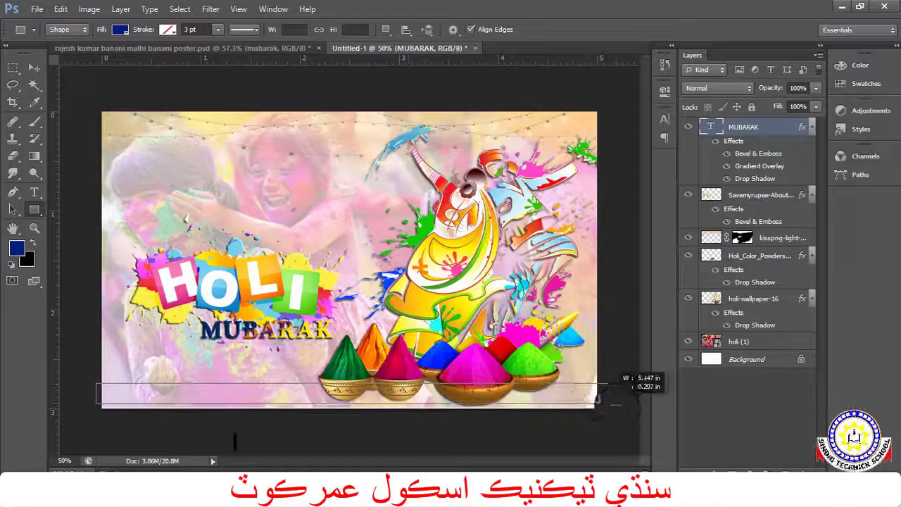
drag(619, 407, 610, 407)
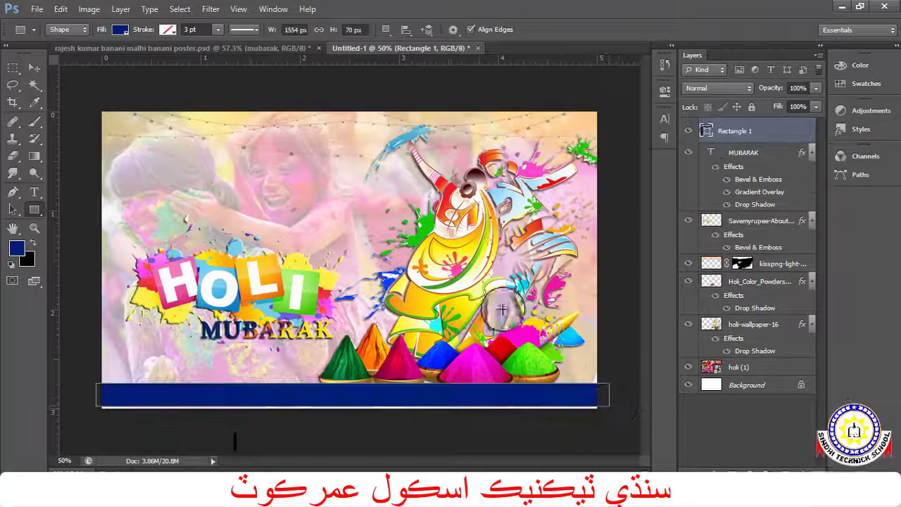
click(120, 30)
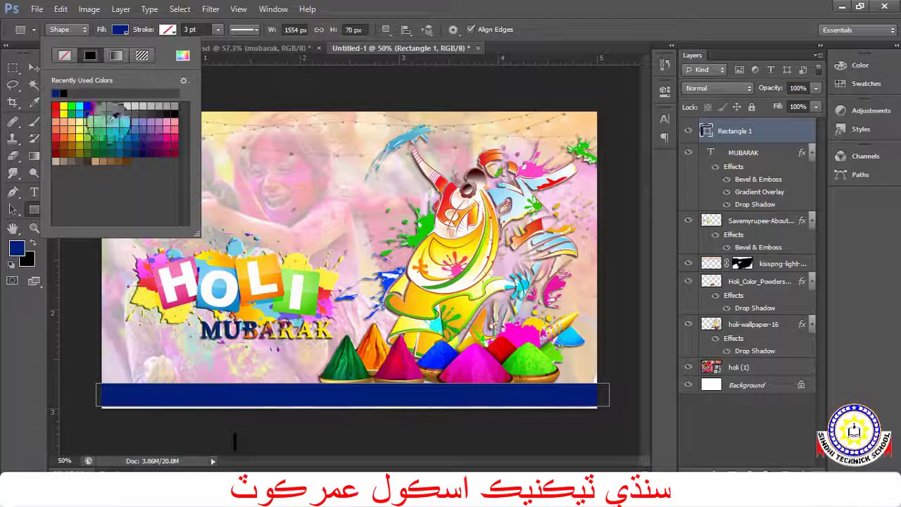
click(58, 105)
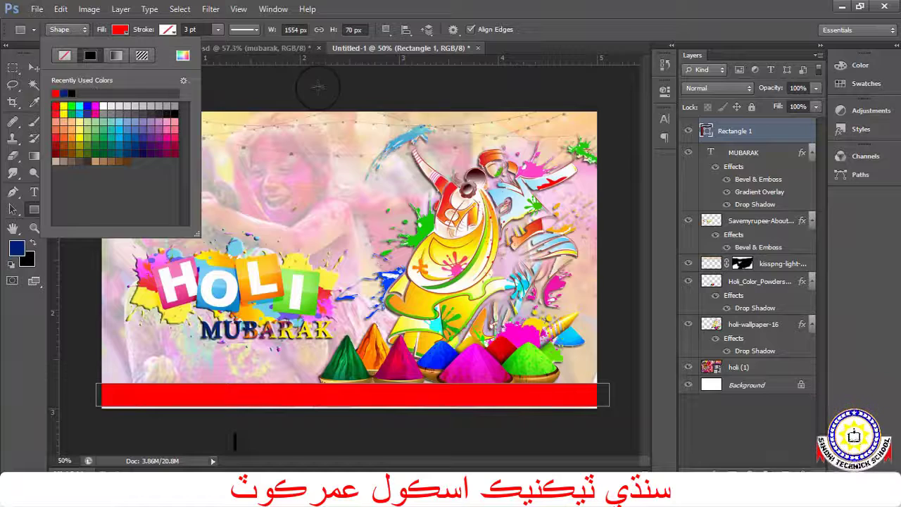
click(318, 87)
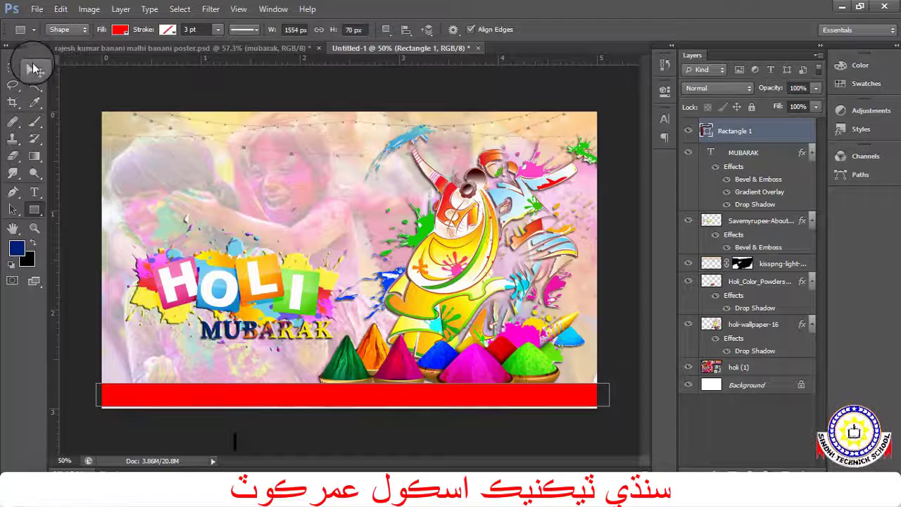
Nudge the red bar up slightly and set its layer opacity to 30%.
click(33, 68)
key(Up)
key(Up)
key(Up)
key(Up)
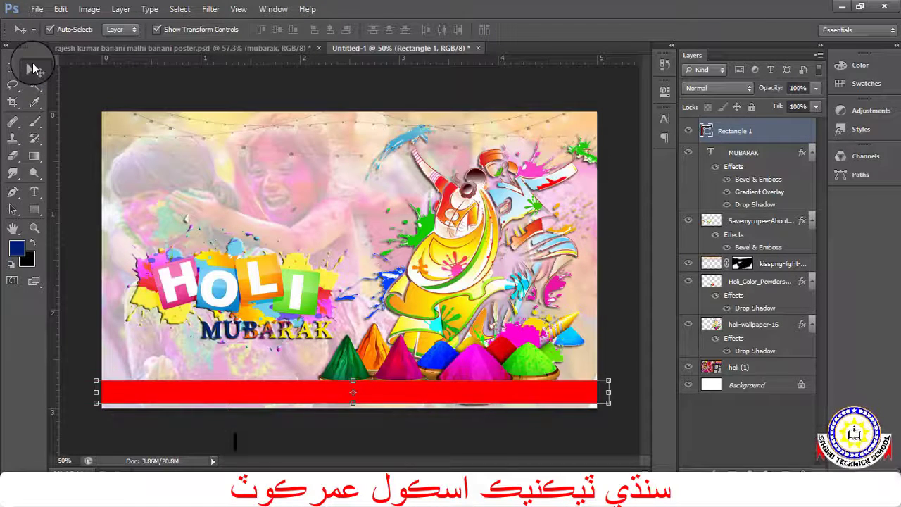
click(797, 87)
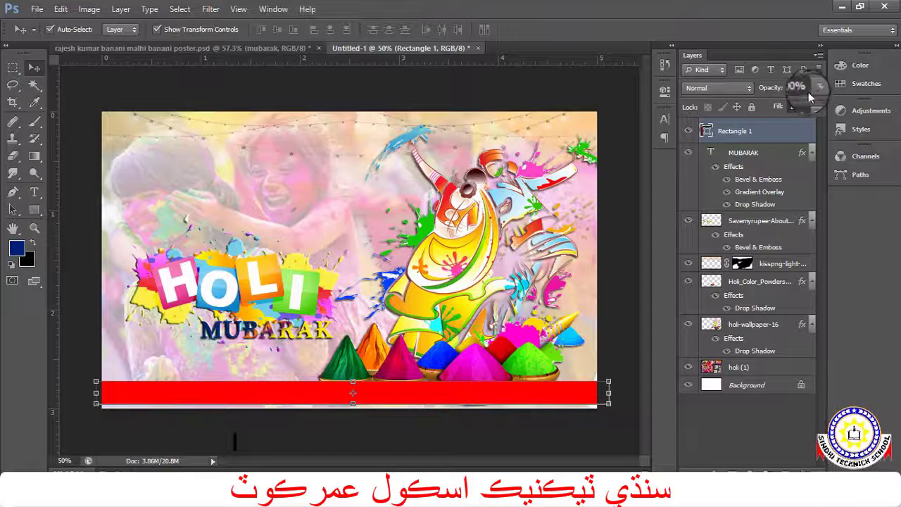
click(726, 95)
text(0)
key(Return)
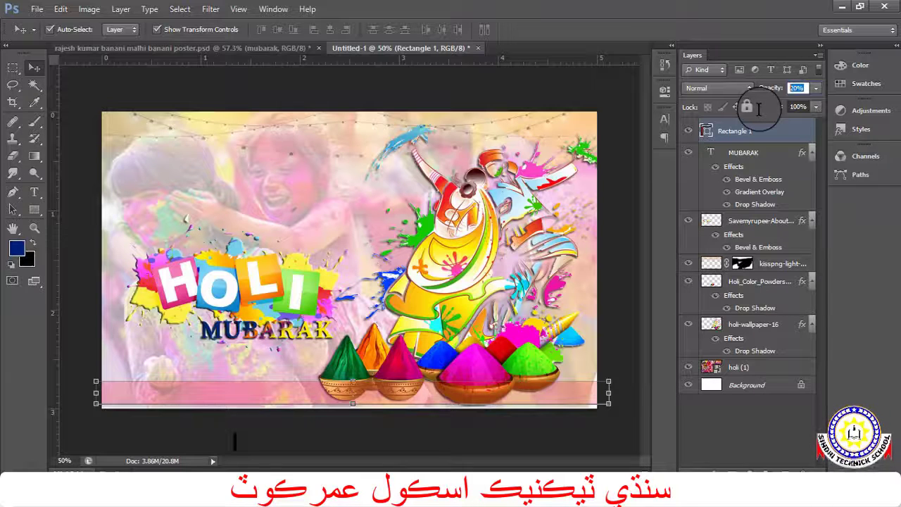
text(3)
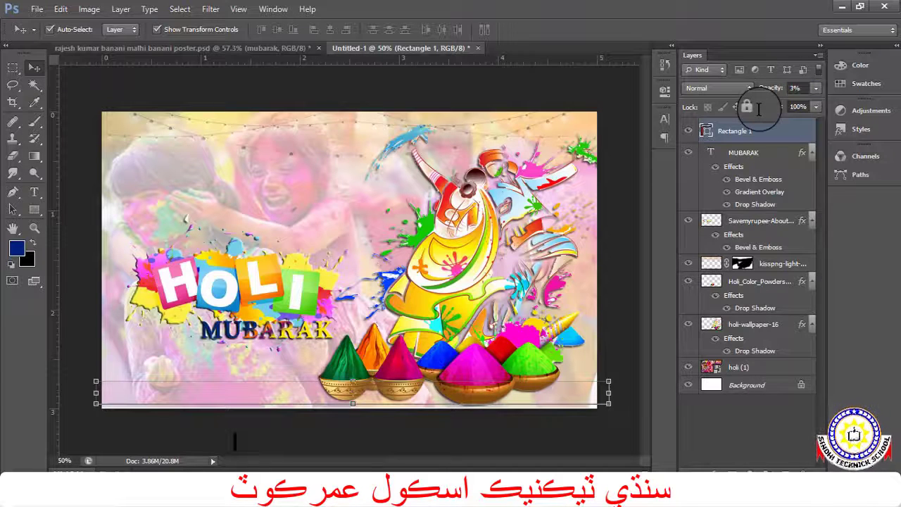
key(Return)
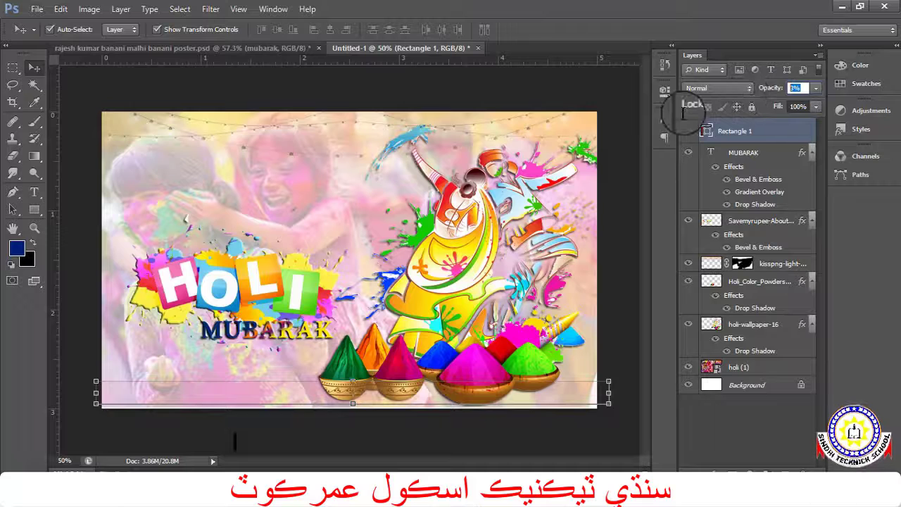
text(30)
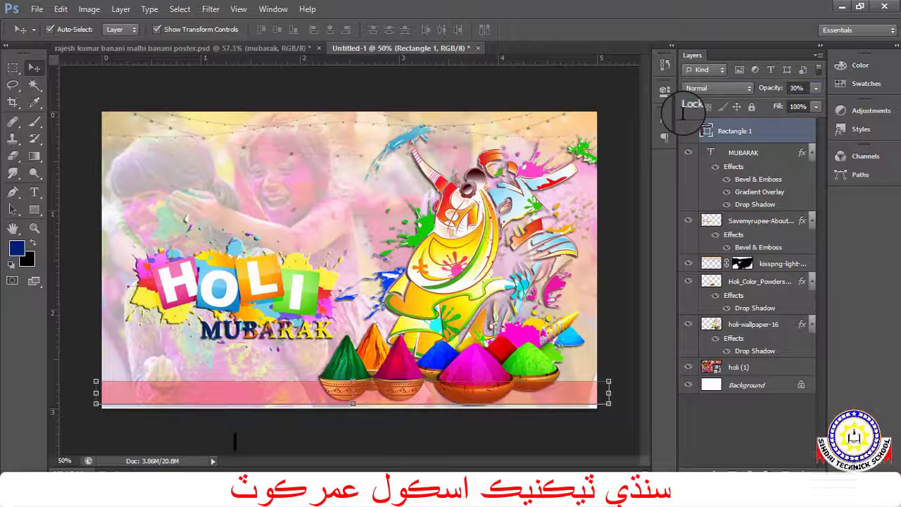
click(97, 89)
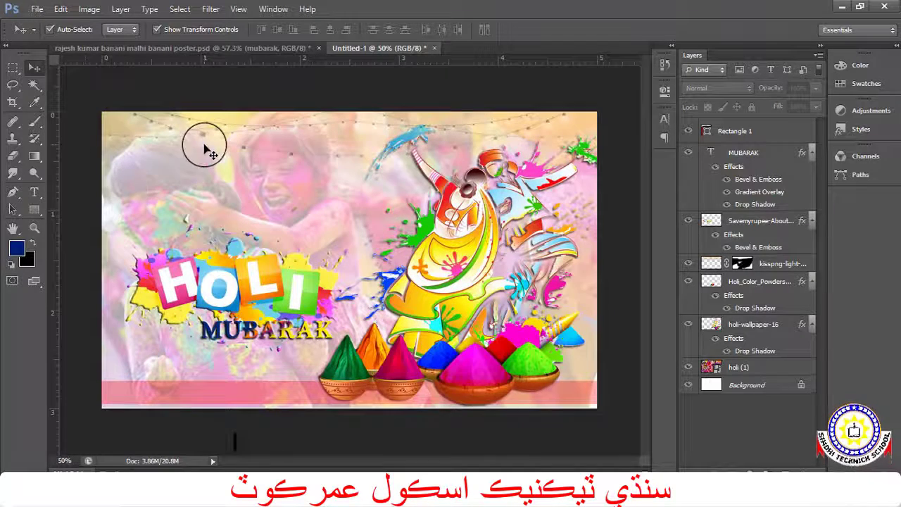
Set the MUBARAK text to 16 pt in the Character panel.
click(268, 329)
click(664, 119)
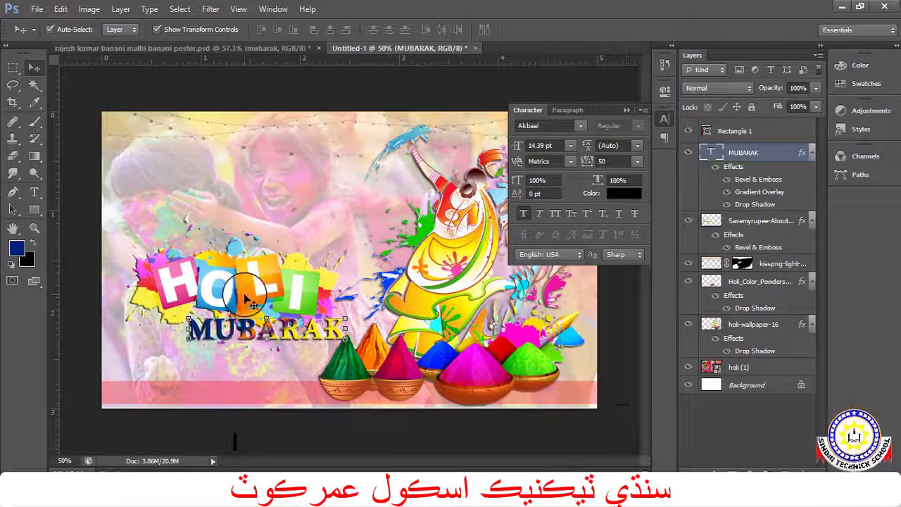
click(569, 146)
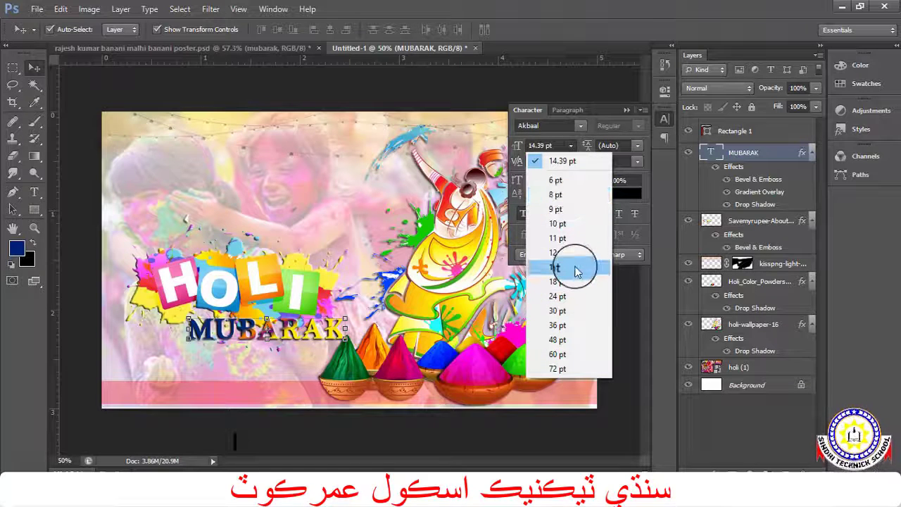
click(553, 139)
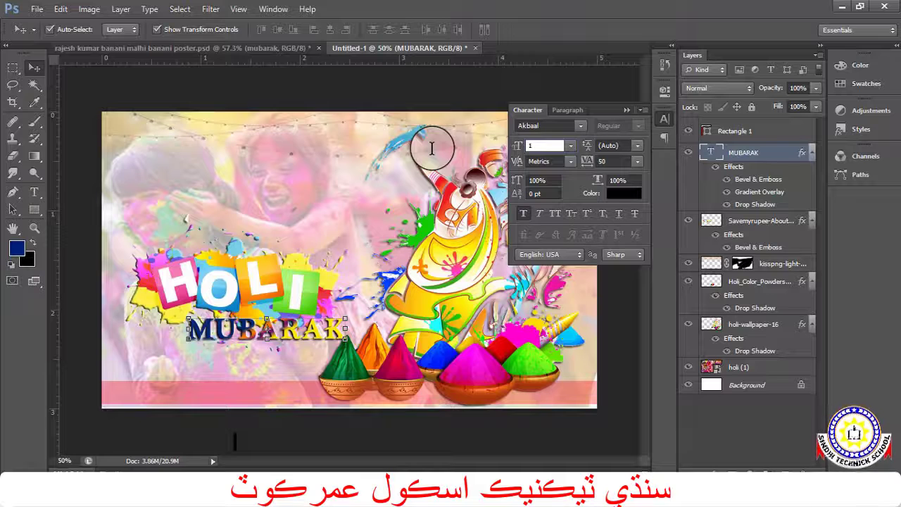
text(6)
key(Return)
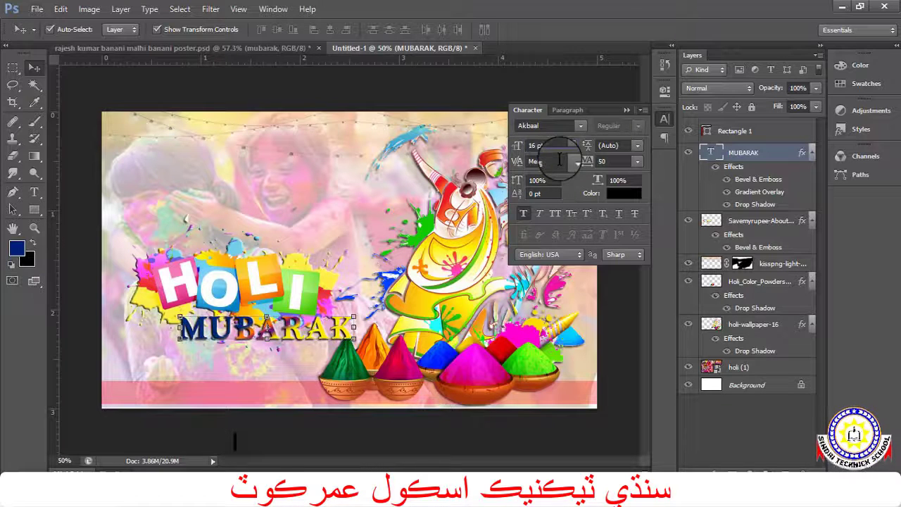
click(572, 77)
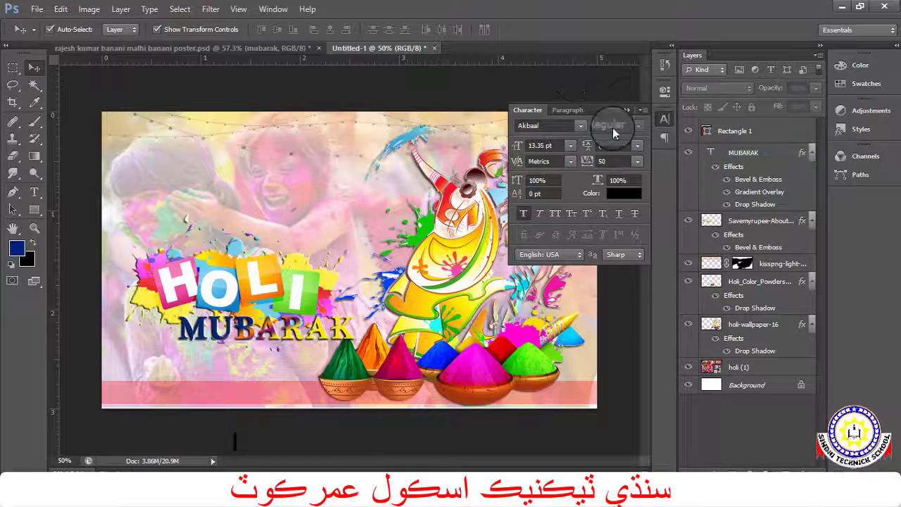
click(628, 111)
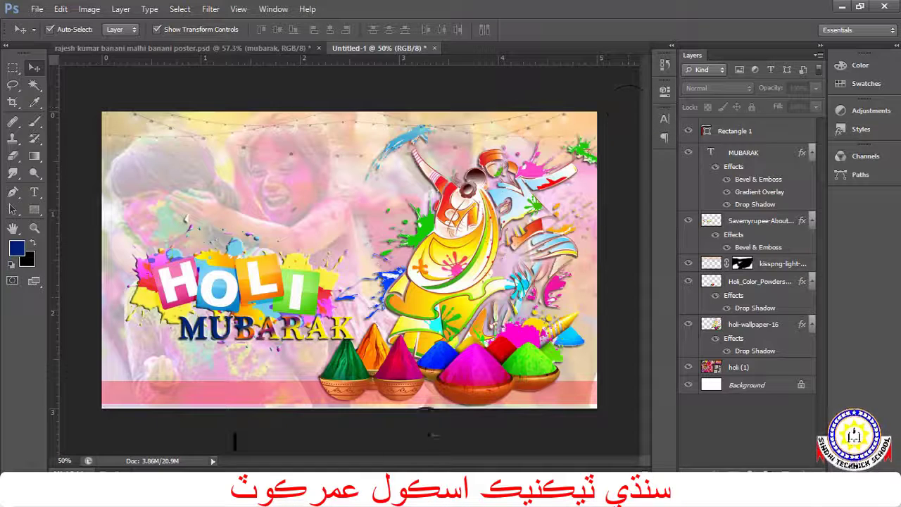
key(F10)
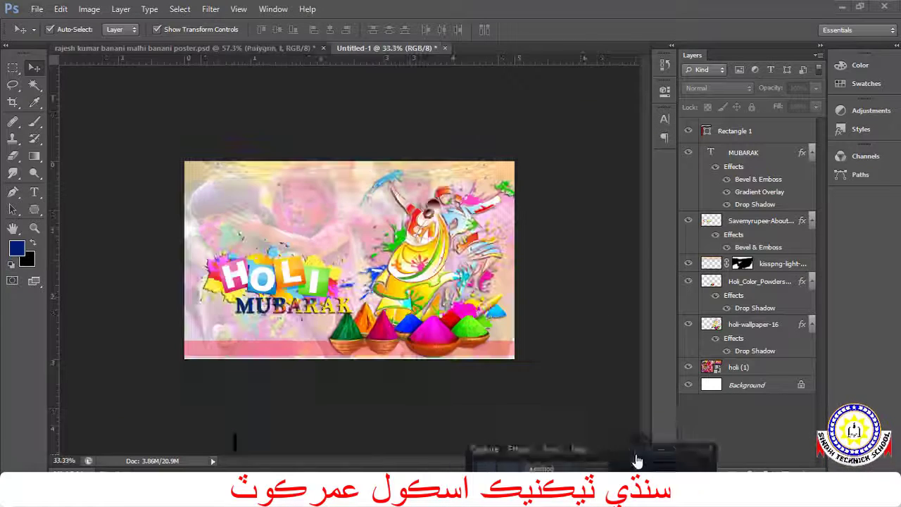
Draw a dark blue hexagon and move it down across the poster's bottom edge.
click(34, 209)
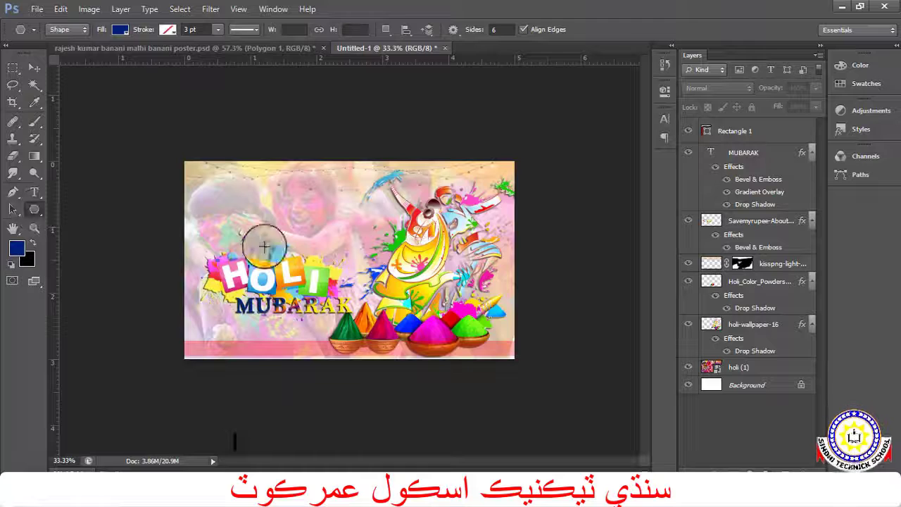
mouse_move(258, 221)
mouse_down()
mouse_move(303, 283)
mouse_move(295, 291)
mouse_up()
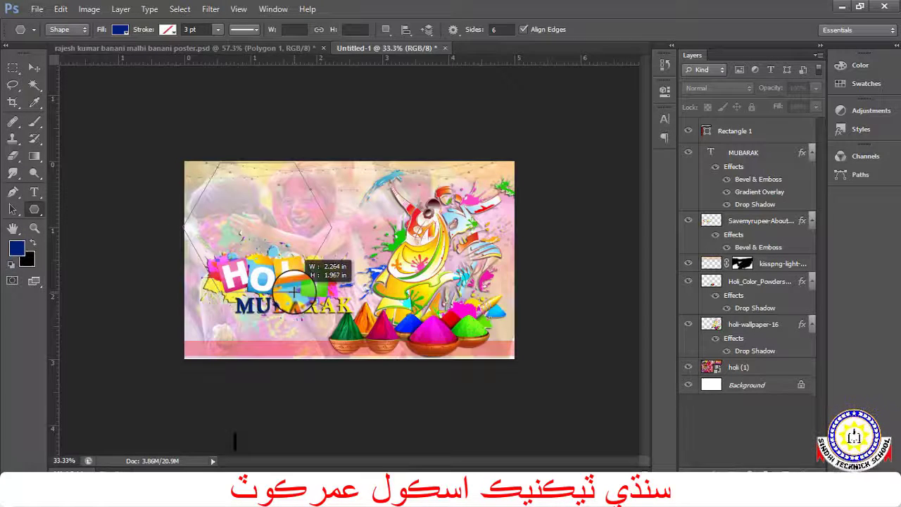
drag(293, 291, 294, 292)
click(31, 71)
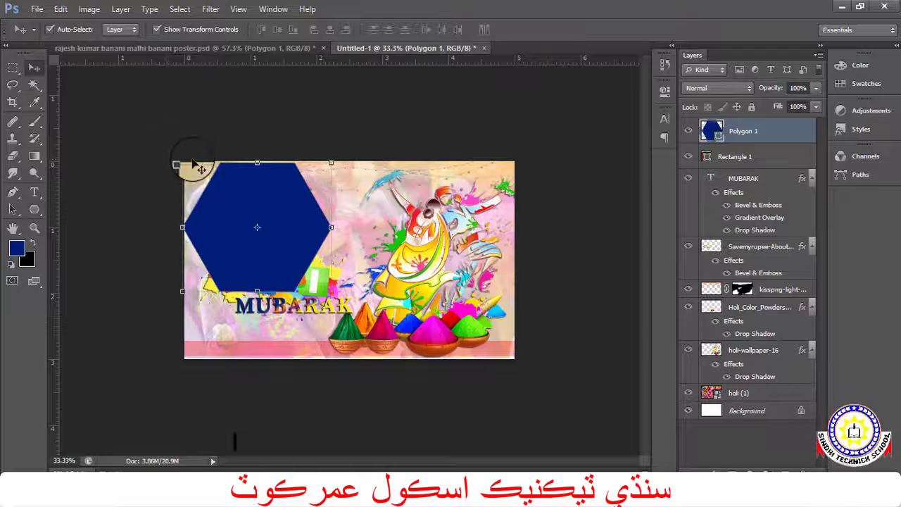
drag(292, 232, 294, 365)
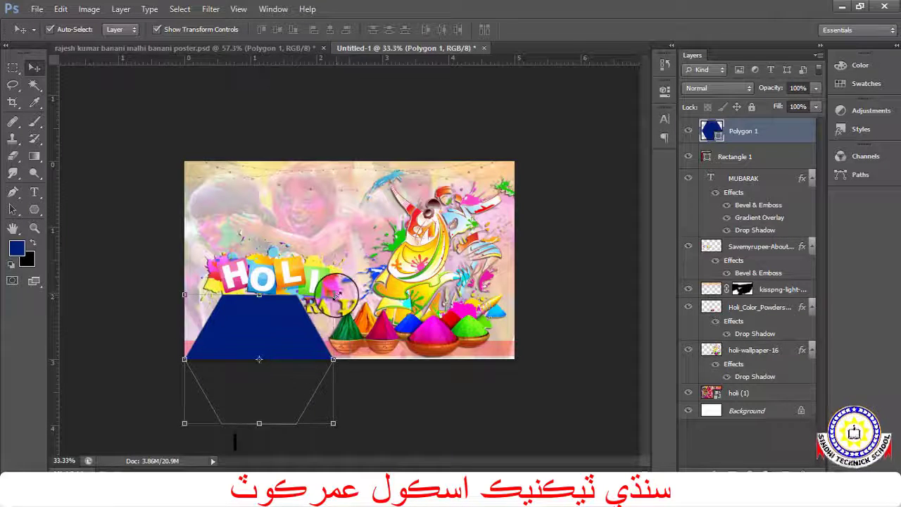
Scale the hexagon to about 68% and shift it to the poster's left edge.
drag(333, 294, 317, 308)
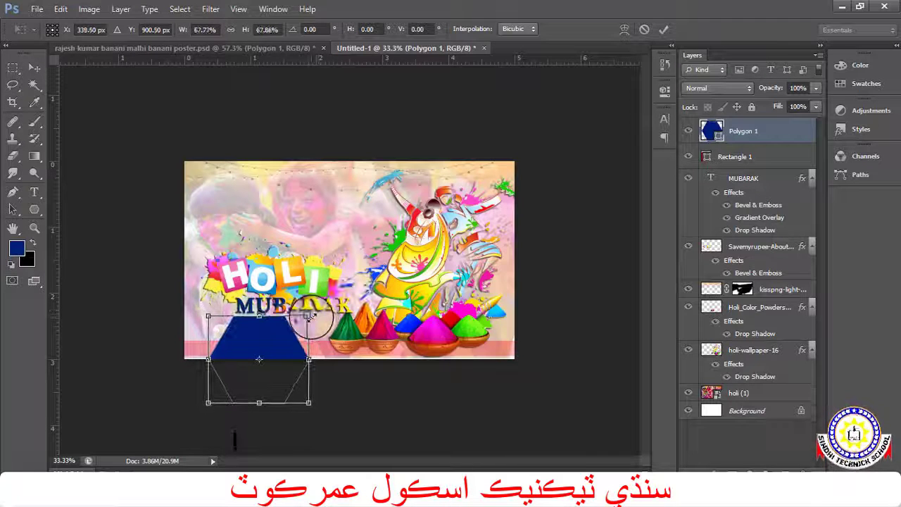
drag(317, 309, 308, 316)
mouse_move(274, 344)
mouse_down()
mouse_move(254, 345)
mouse_move(273, 361)
mouse_up()
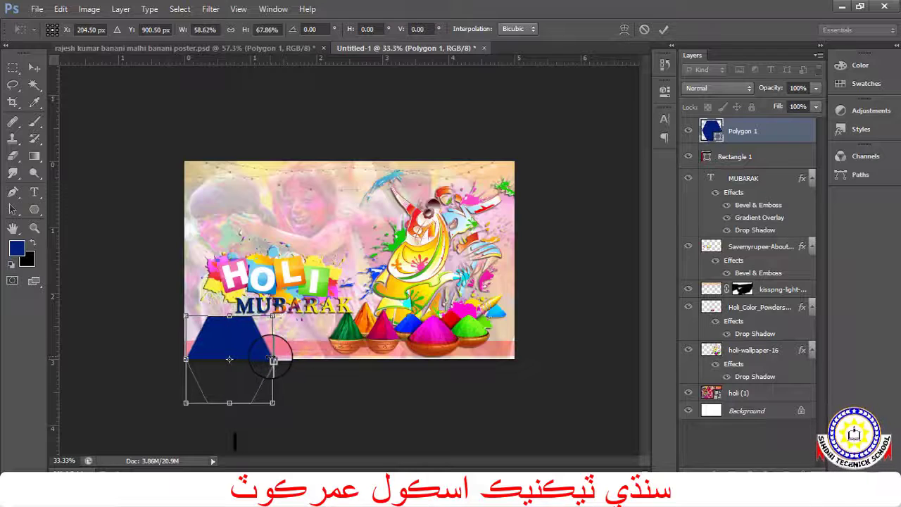
key(Return)
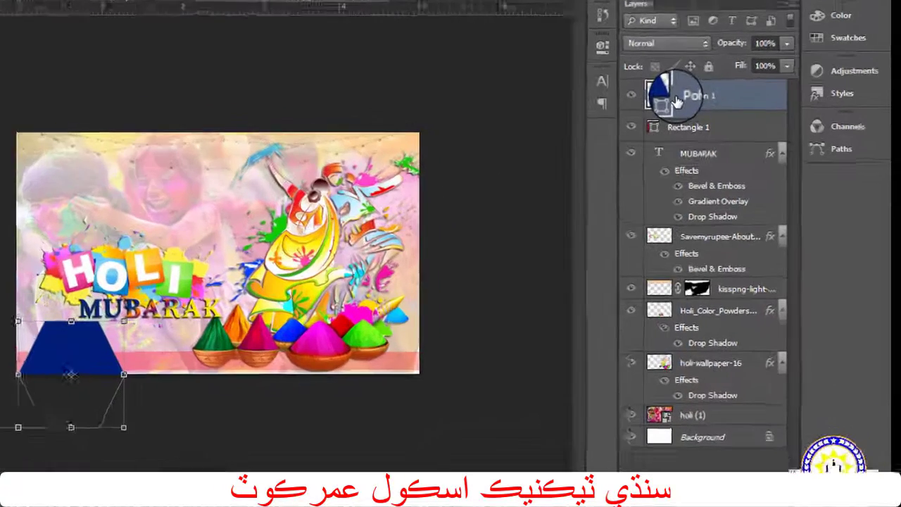
right_click(721, 130)
key(Escape)
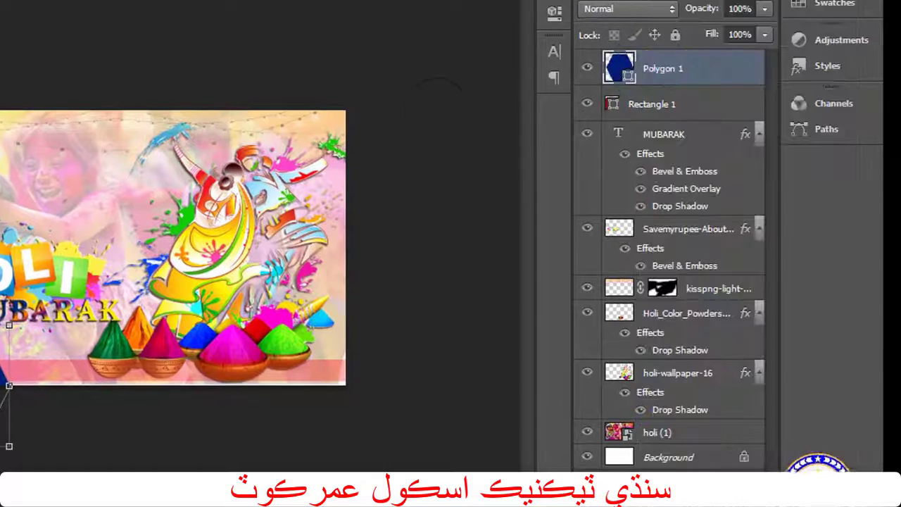
double_click(733, 66)
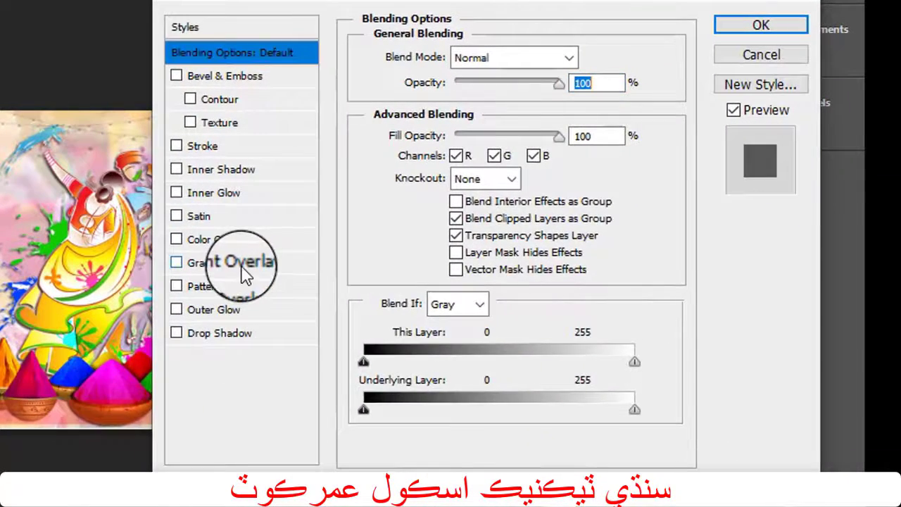
Give the hexagon a reversed radial dark blue gradient overlay and a drop shadow.
click(328, 242)
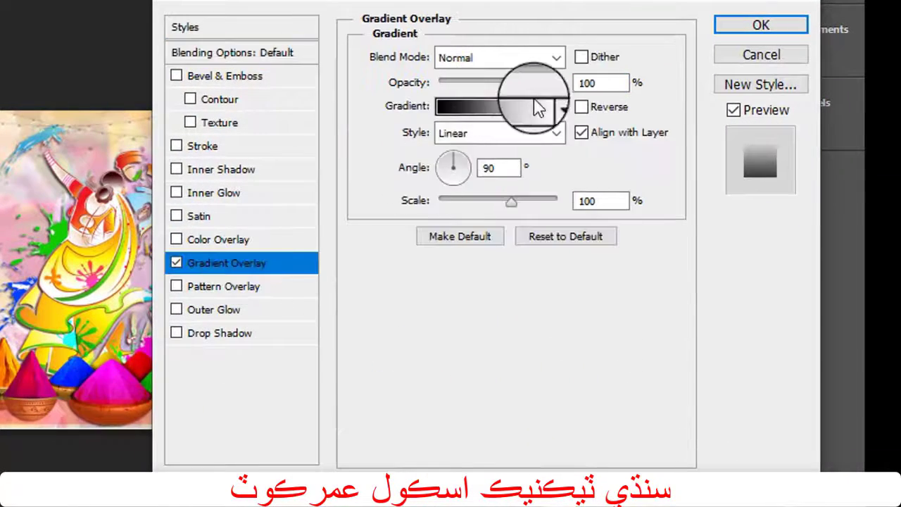
click(555, 106)
click(393, 146)
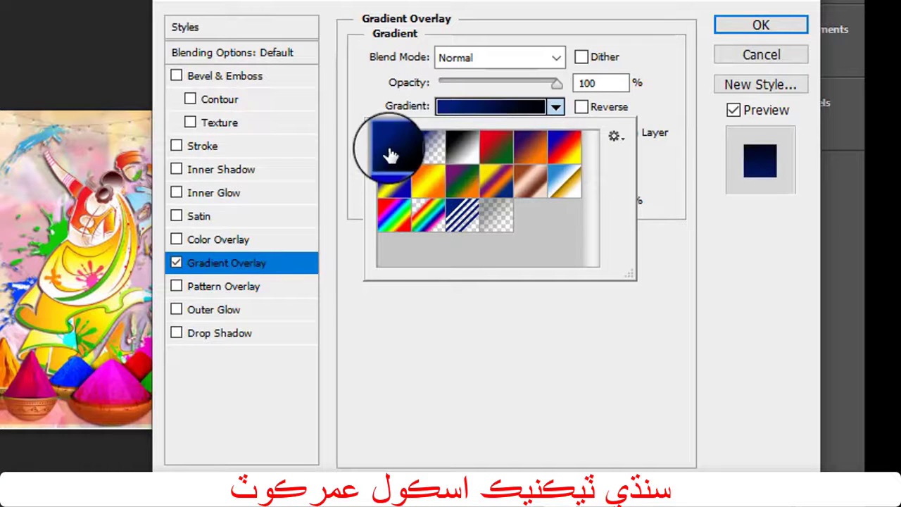
click(617, 114)
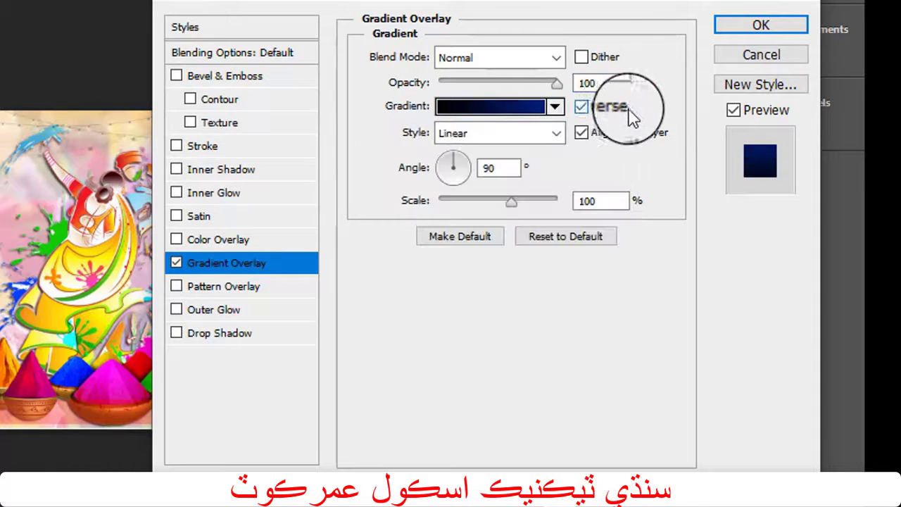
click(530, 138)
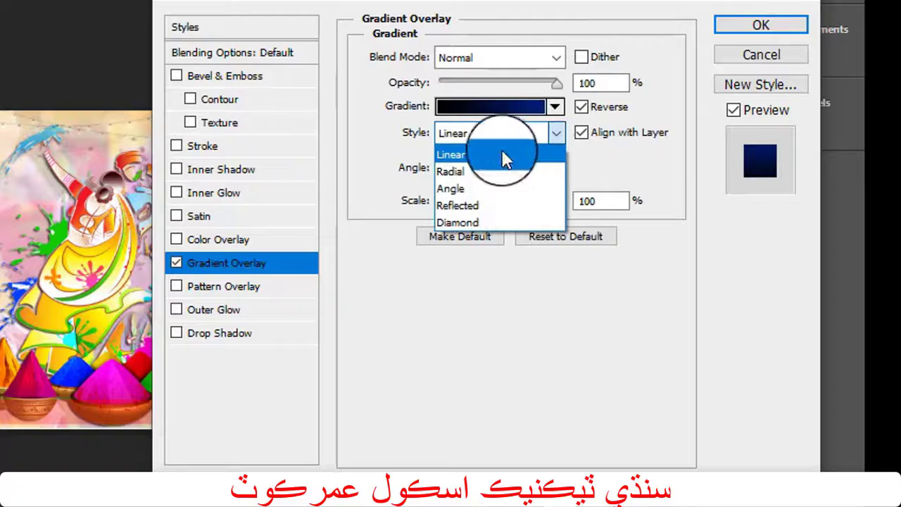
click(484, 169)
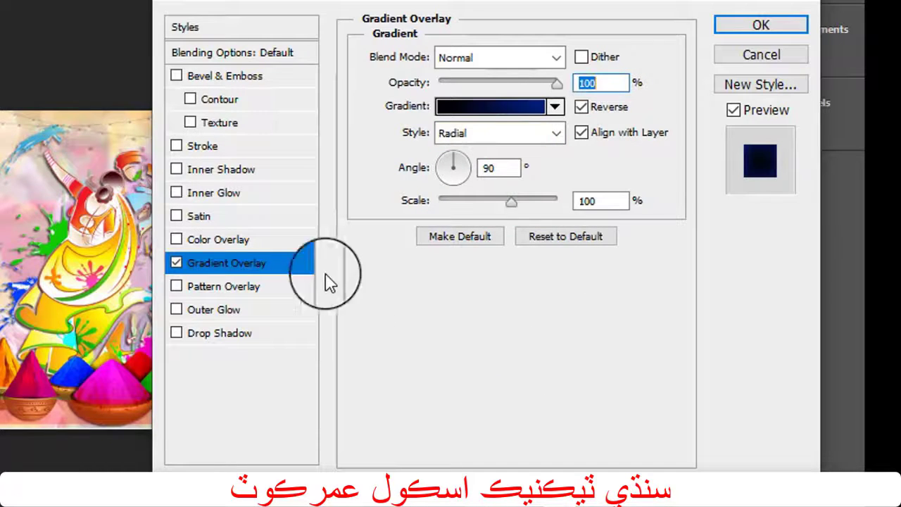
click(236, 337)
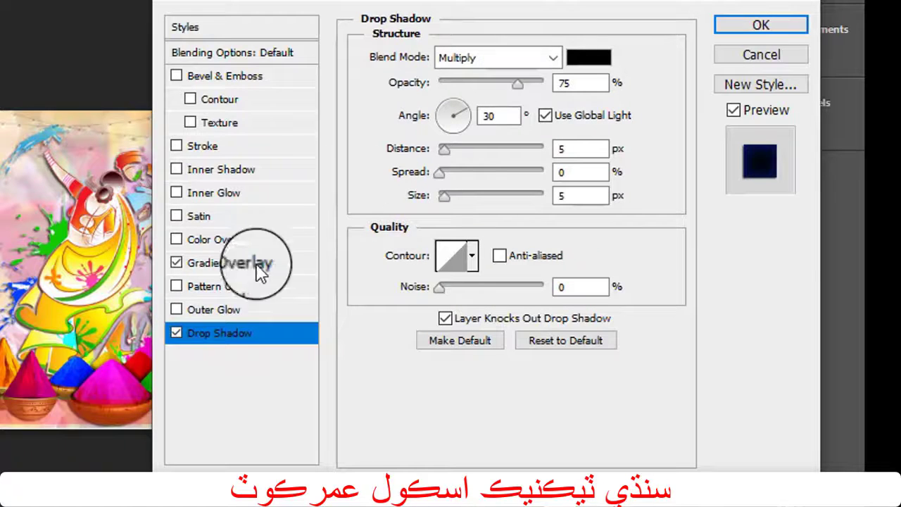
Replace the drop shadow with a 6 px orange-to-yellow gradient stroke on Polygon 1.
click(177, 333)
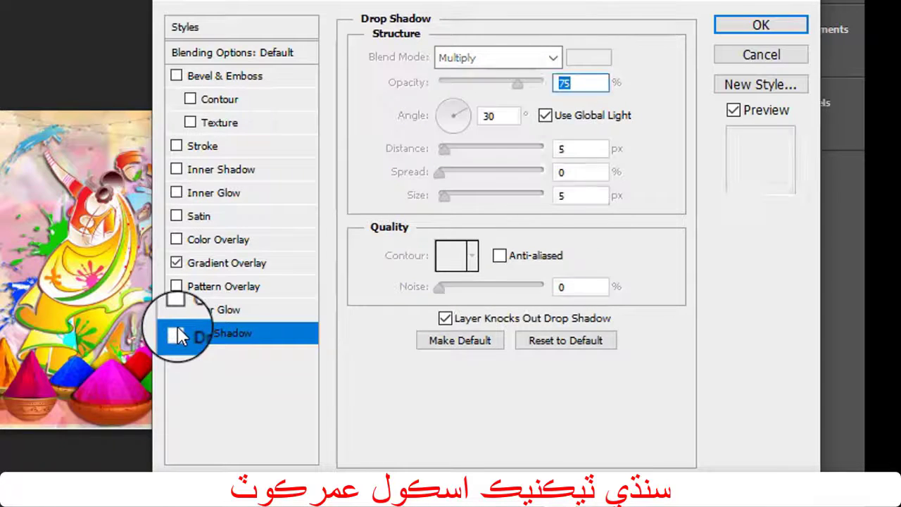
click(212, 146)
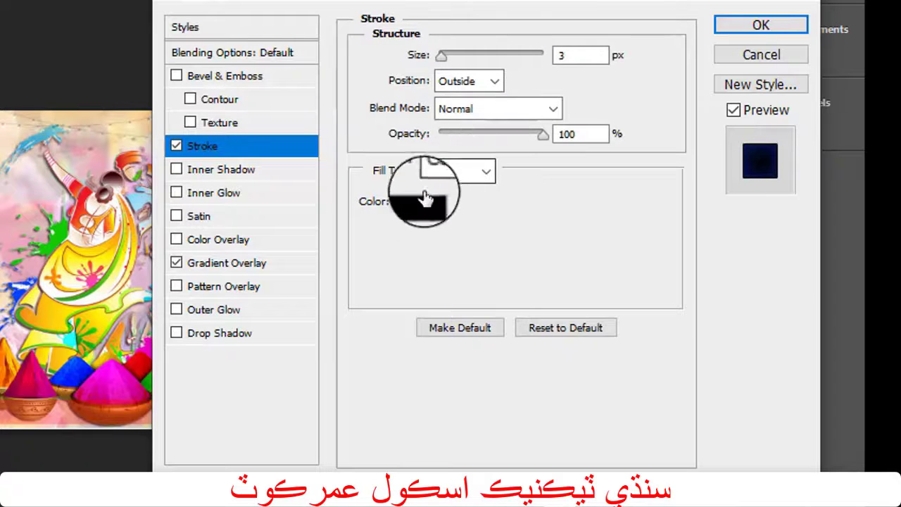
click(437, 172)
click(443, 207)
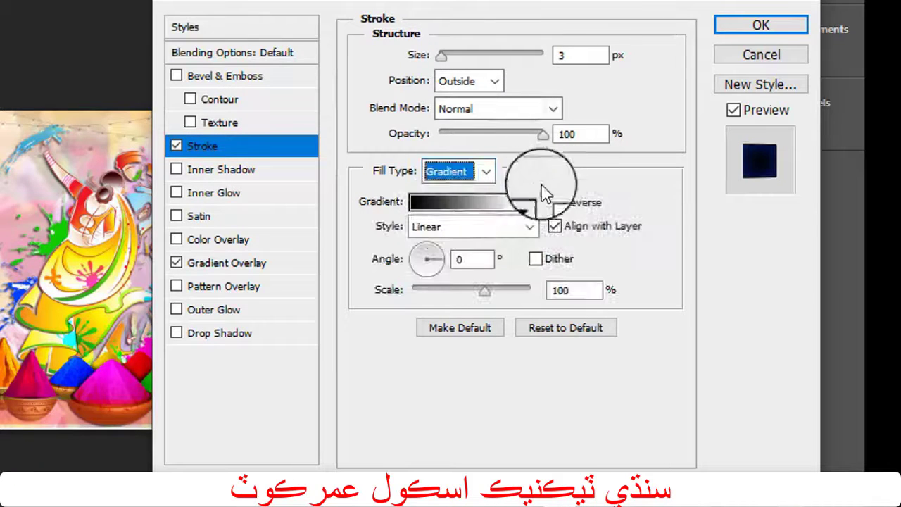
click(528, 202)
click(403, 293)
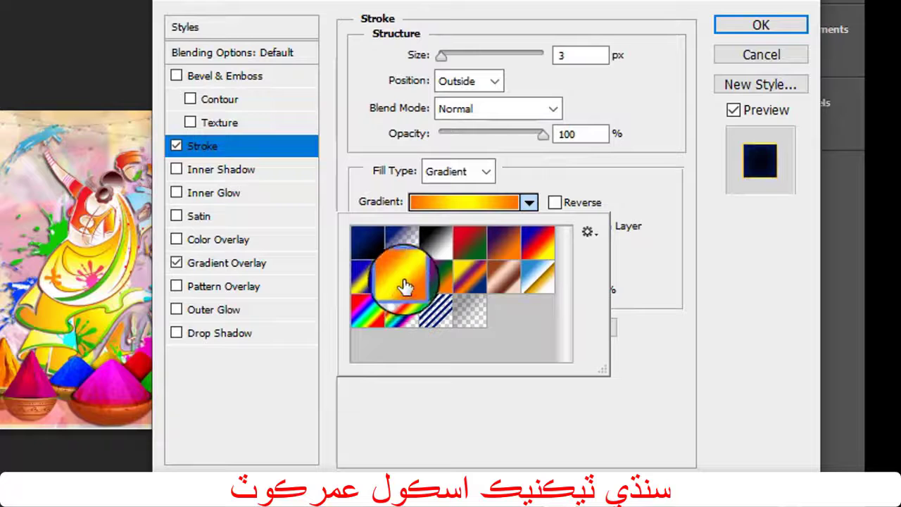
click(637, 257)
text(6)
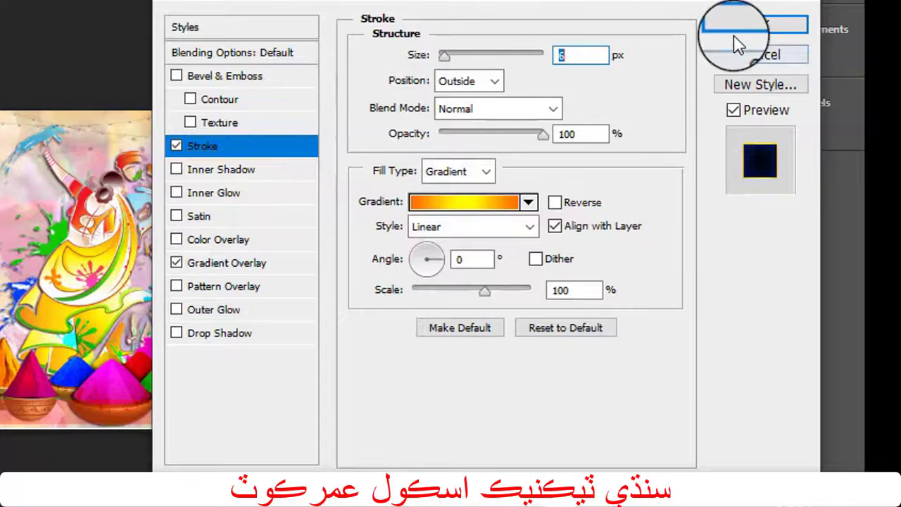
click(243, 76)
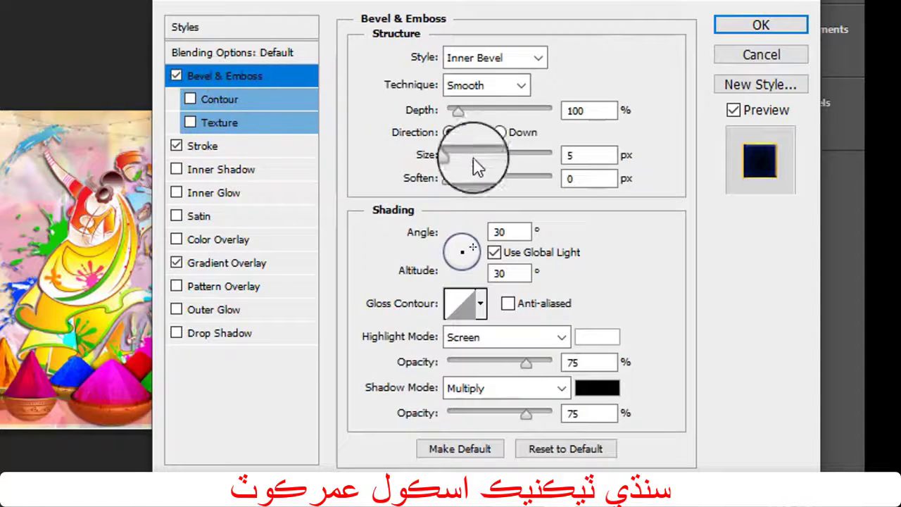
Set the polygon's bevel to 378% depth and 13 px size, then apply.
click(454, 161)
drag(455, 161, 465, 165)
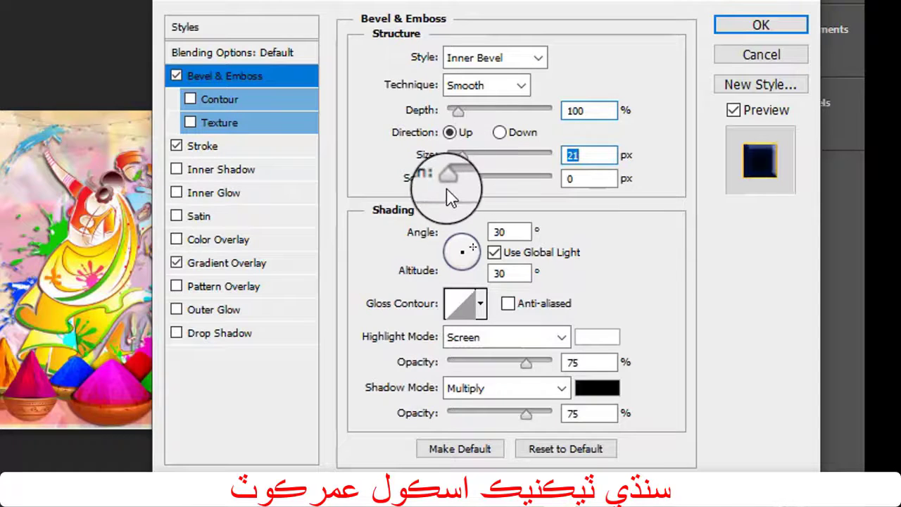
mouse_move(451, 178)
mouse_down()
mouse_move(478, 185)
mouse_move(451, 179)
mouse_up()
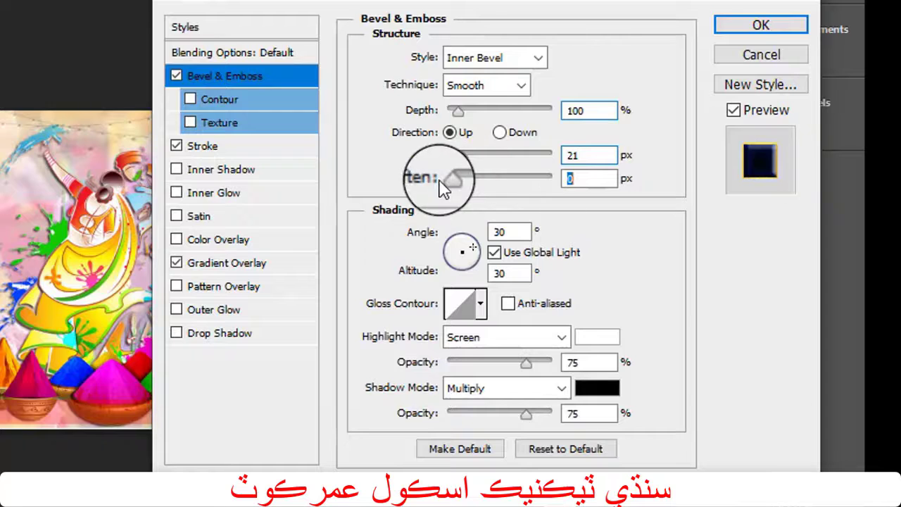
drag(459, 111, 488, 121)
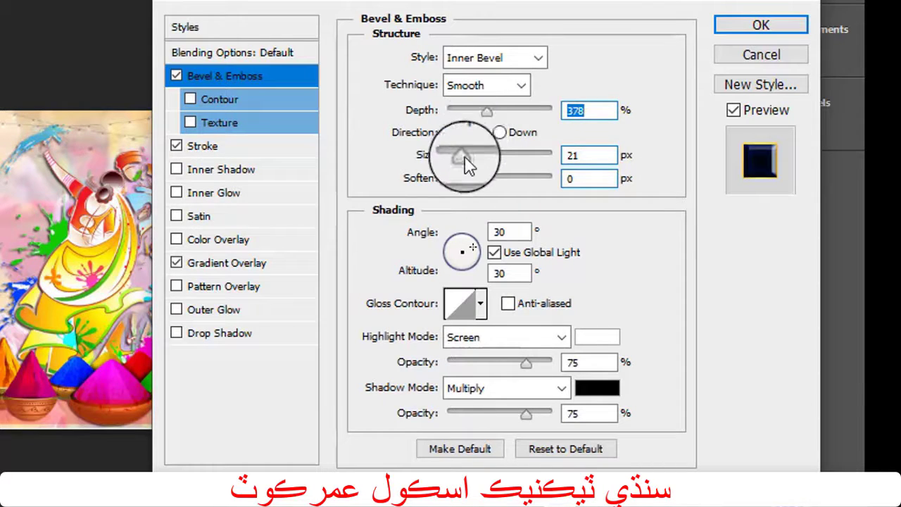
drag(466, 161, 463, 167)
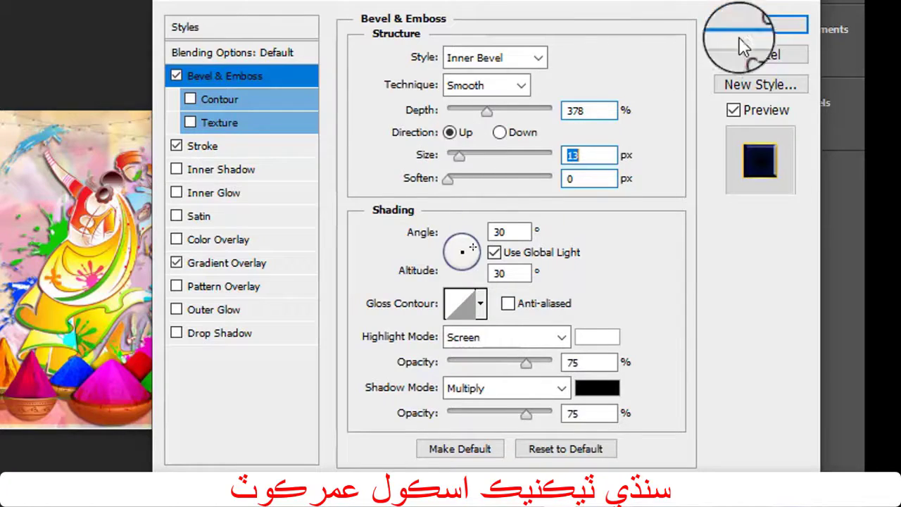
click(761, 24)
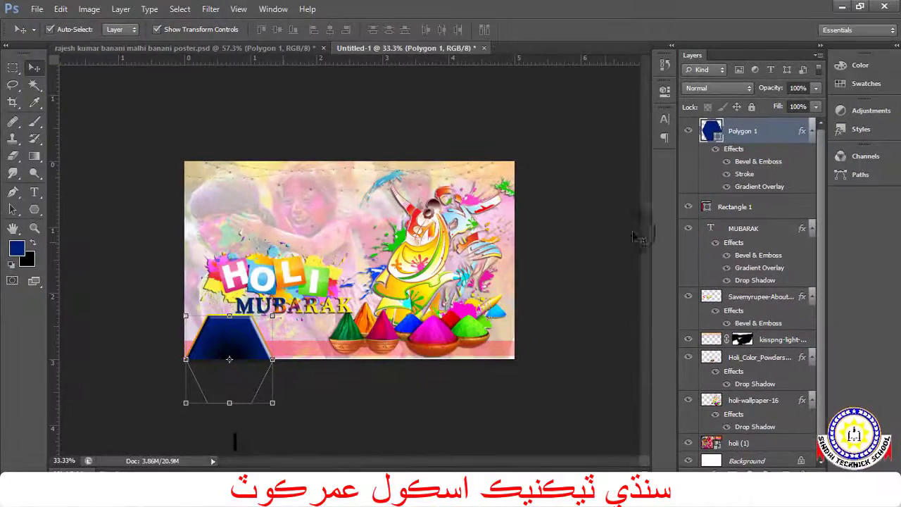
Duplicate Polygon 1 and scale the copy down to about 92% around its centre.
key(ctrl+j)
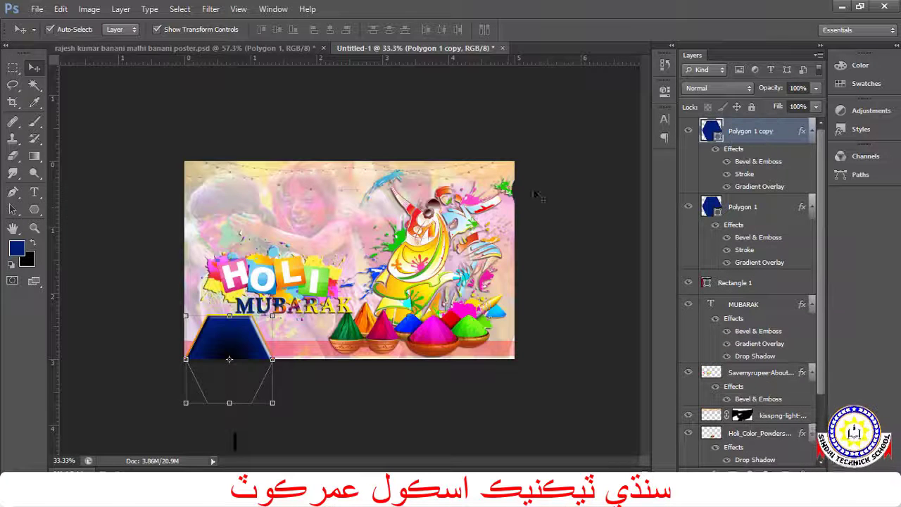
key(ctrl+t)
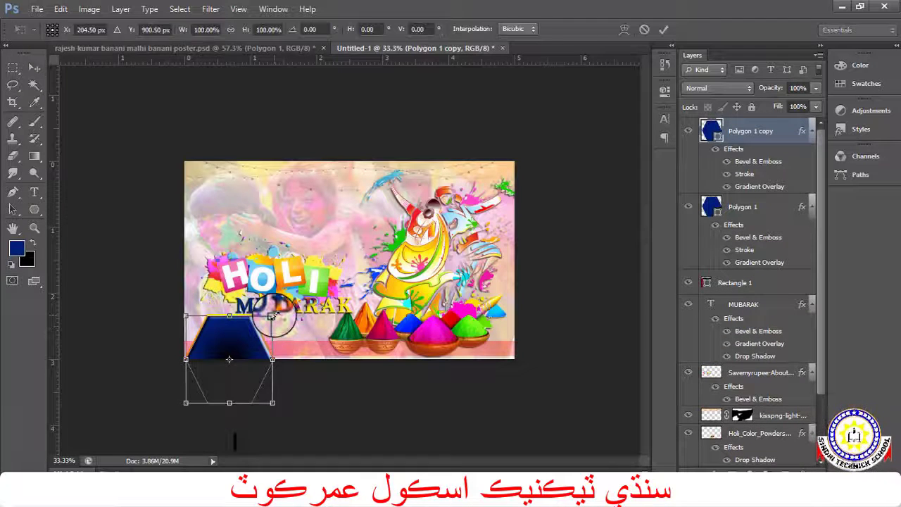
drag(272, 316, 270, 318)
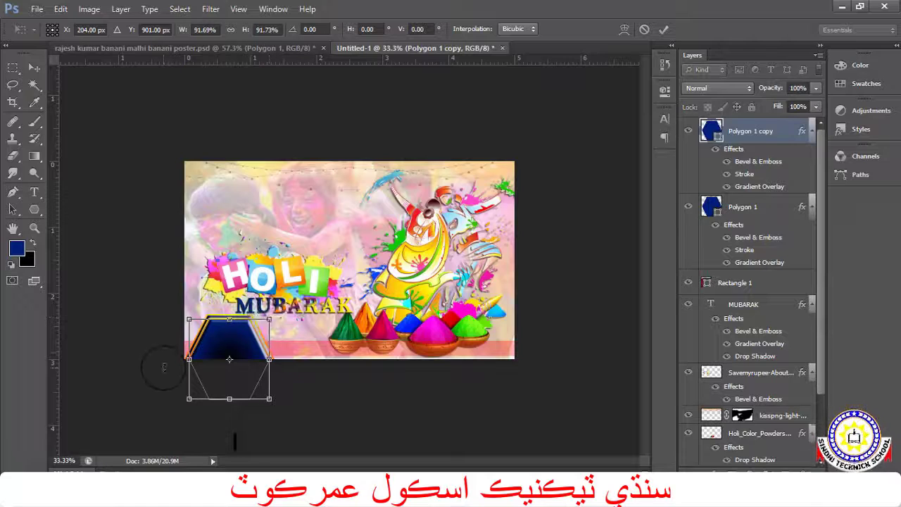
key(Return)
key(ctrl+plus)
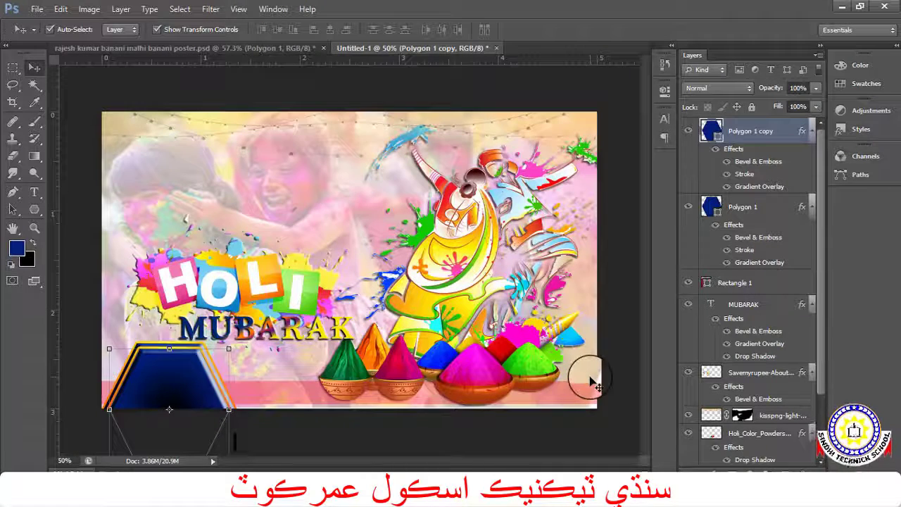
key(ctrl+minus)
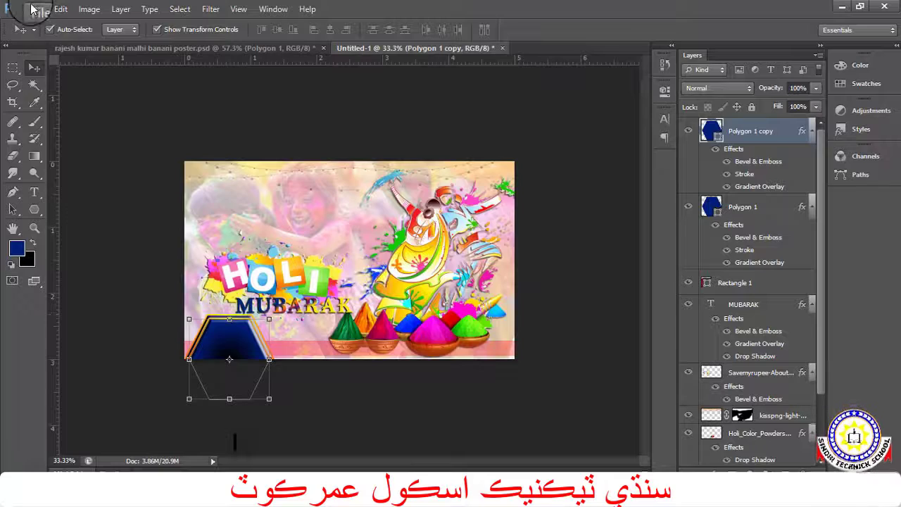
Place the portrait photo file into the poster with File > Place.
click(34, 9)
click(92, 223)
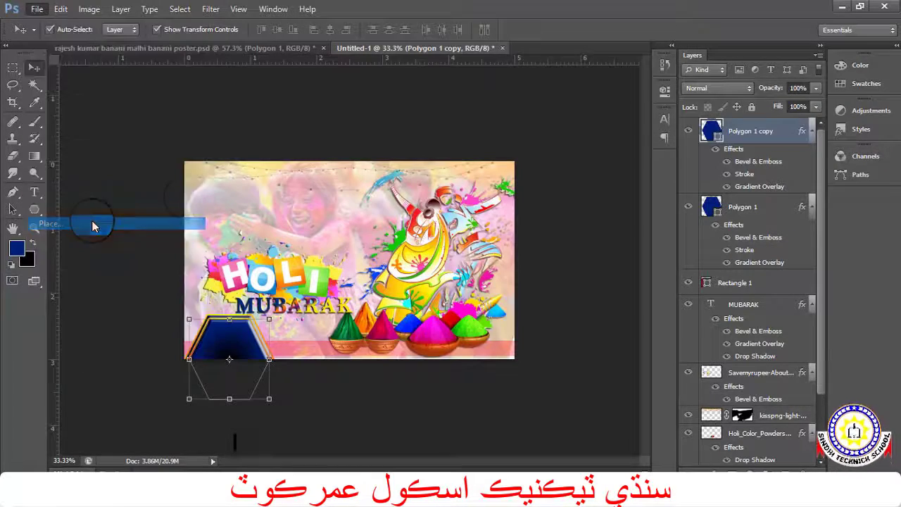
click(431, 121)
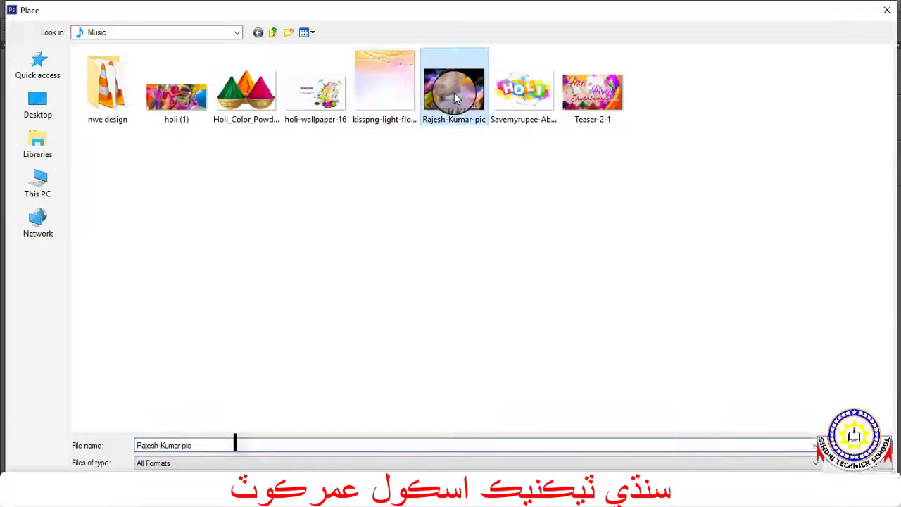
double_click(454, 97)
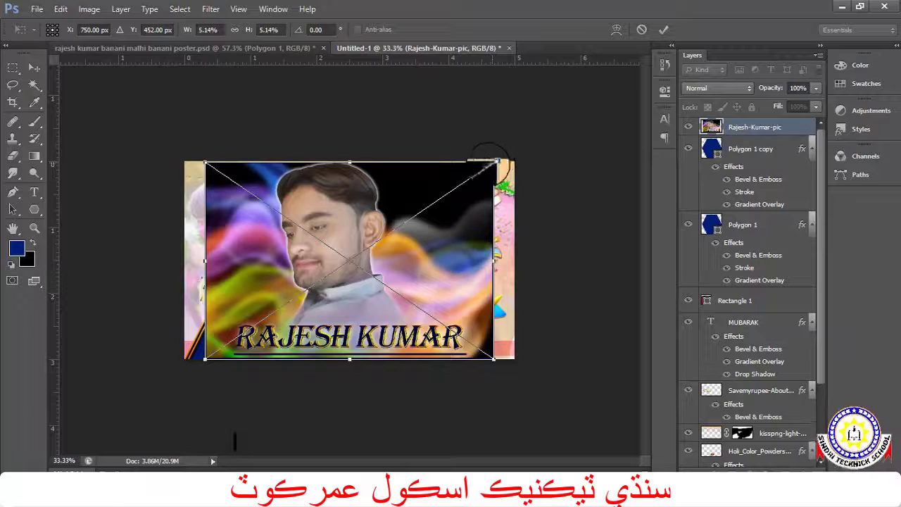
Shrink the placed photo and move it over the polygon at the lower left.
mouse_move(493, 159)
mouse_down()
mouse_move(410, 237)
mouse_move(290, 306)
mouse_up()
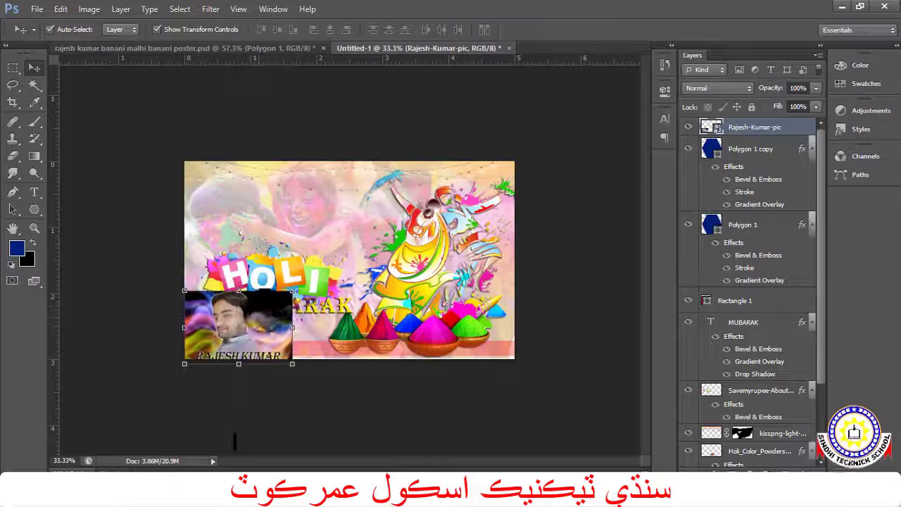
drag(293, 291, 283, 297)
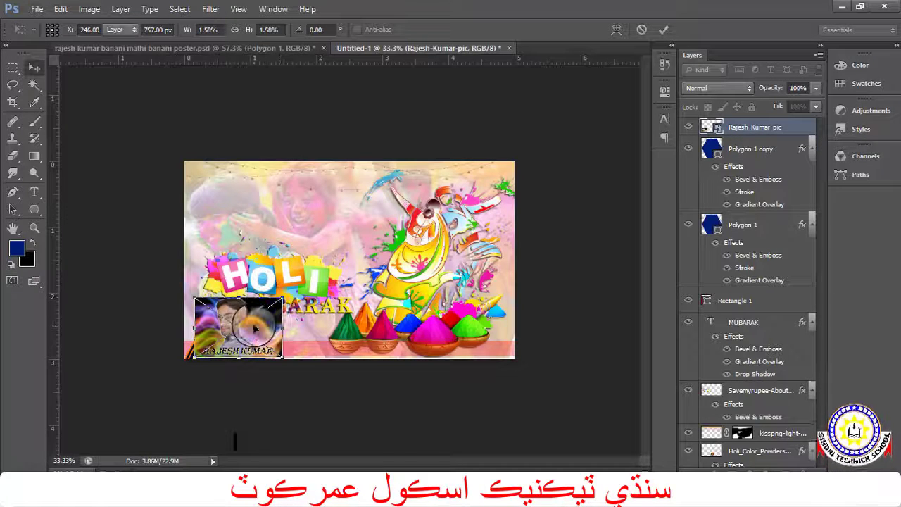
key(Return)
drag(262, 322, 252, 329)
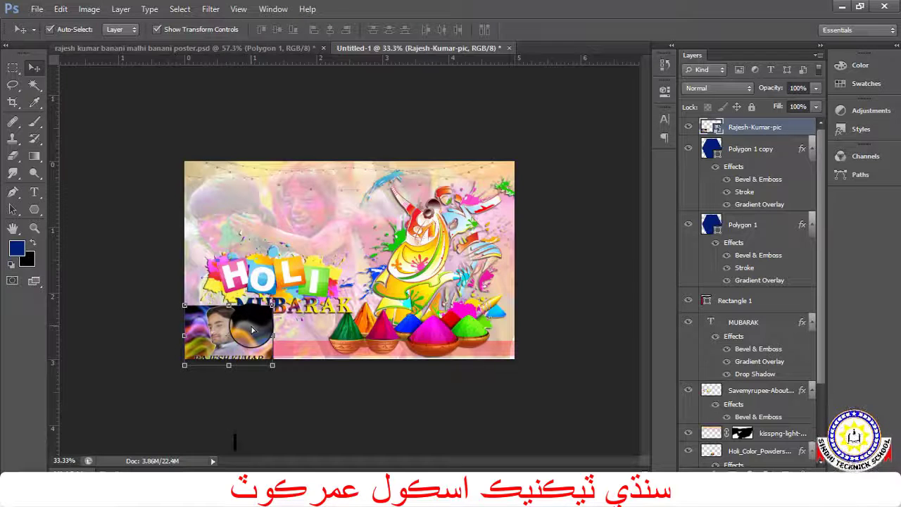
Flip the portrait photo horizontally.
click(62, 8)
mouse_move(106, 255)
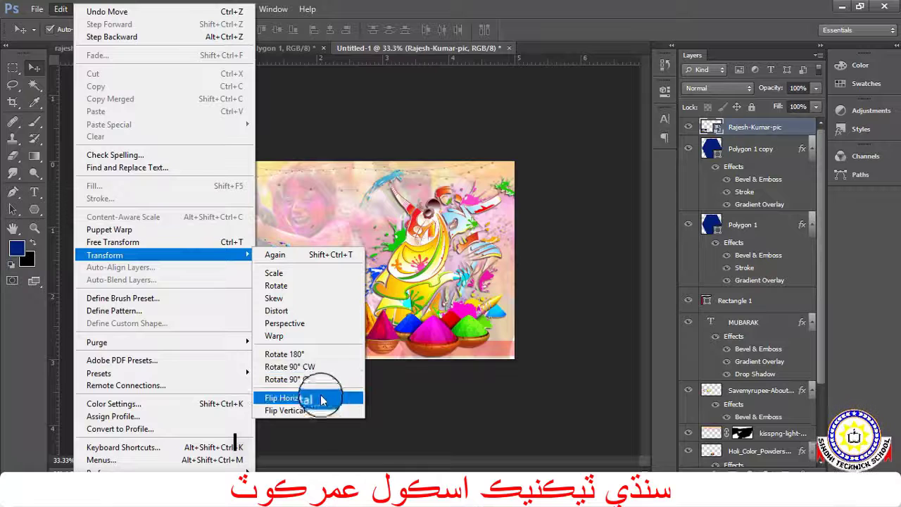
click(316, 398)
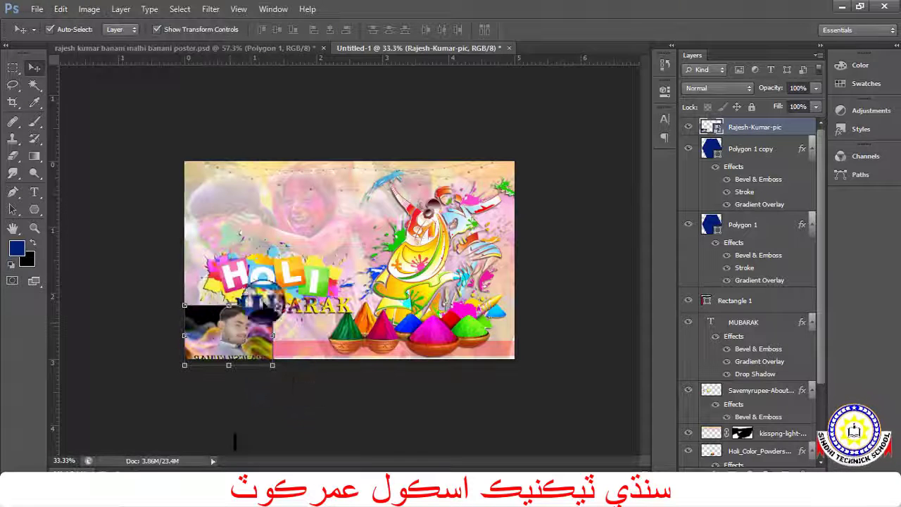
click(738, 176)
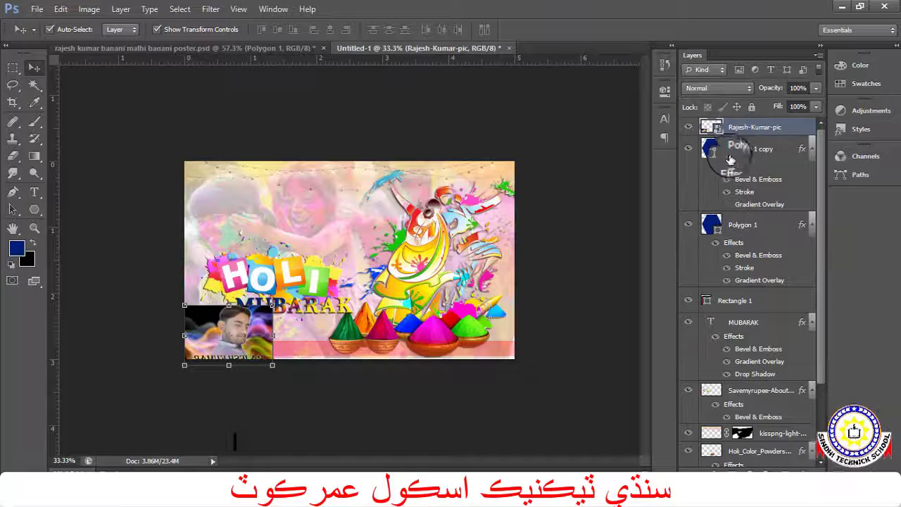
Clip the photo into Polygon 1 copy and scale it to fill the hexagon frame.
right_click(744, 126)
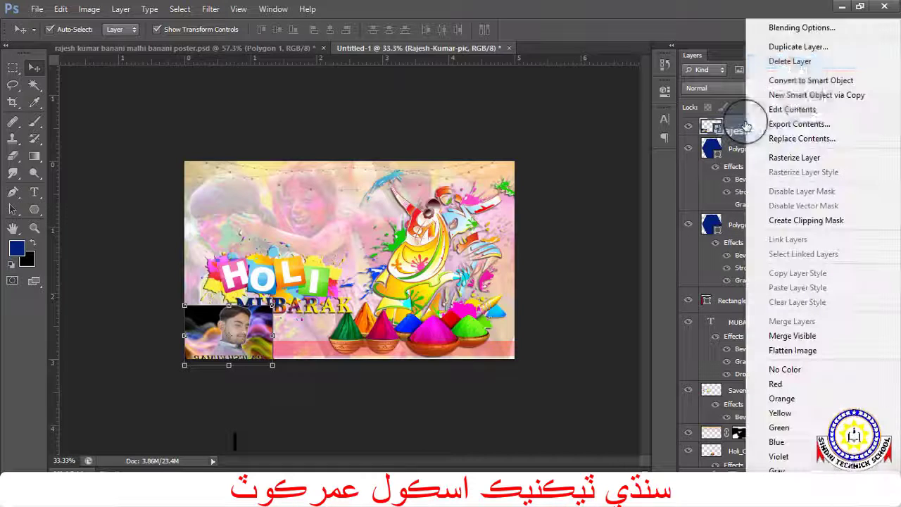
click(803, 220)
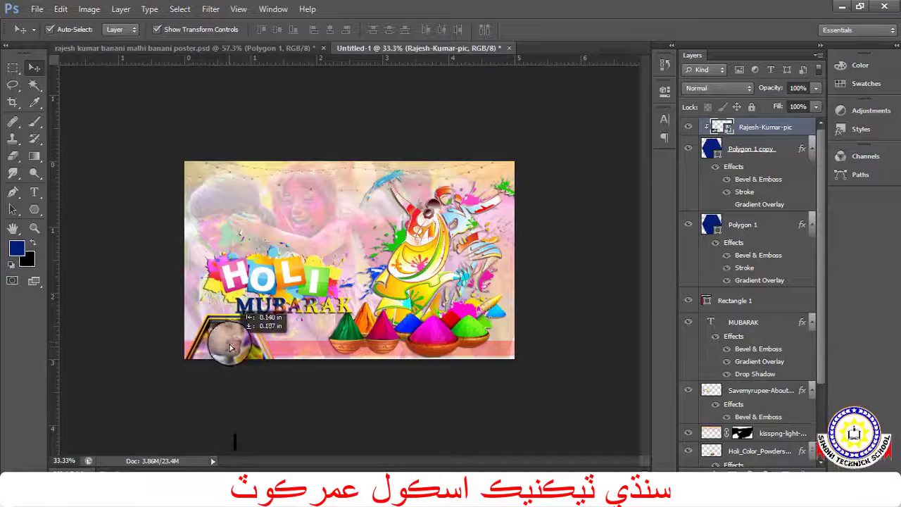
drag(231, 348, 231, 352)
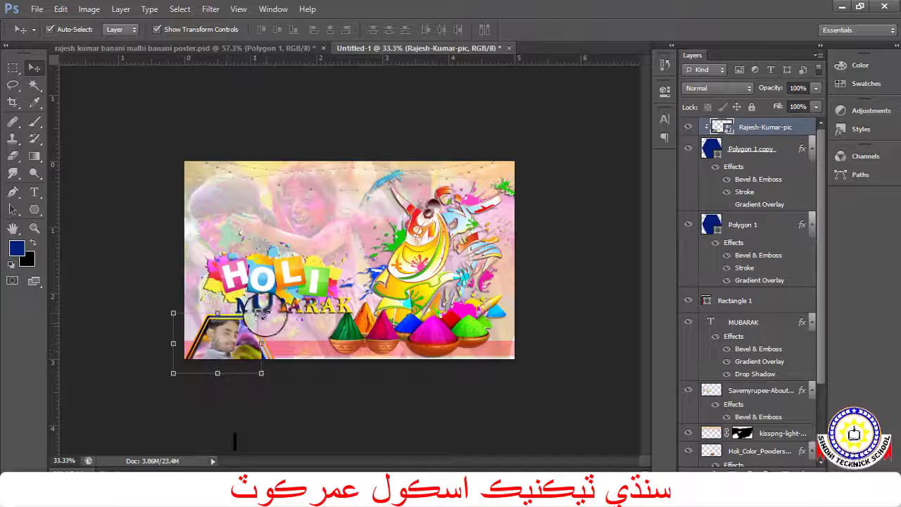
drag(260, 313, 257, 317)
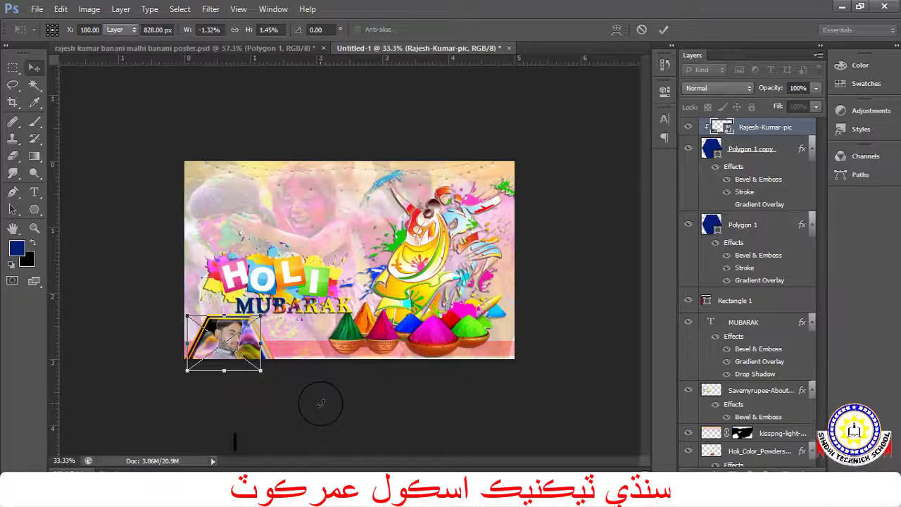
key(Return)
Select Polygon 1 and Polygon 1 copy and narrow both to about 92.44% width.
double_click(13, 227)
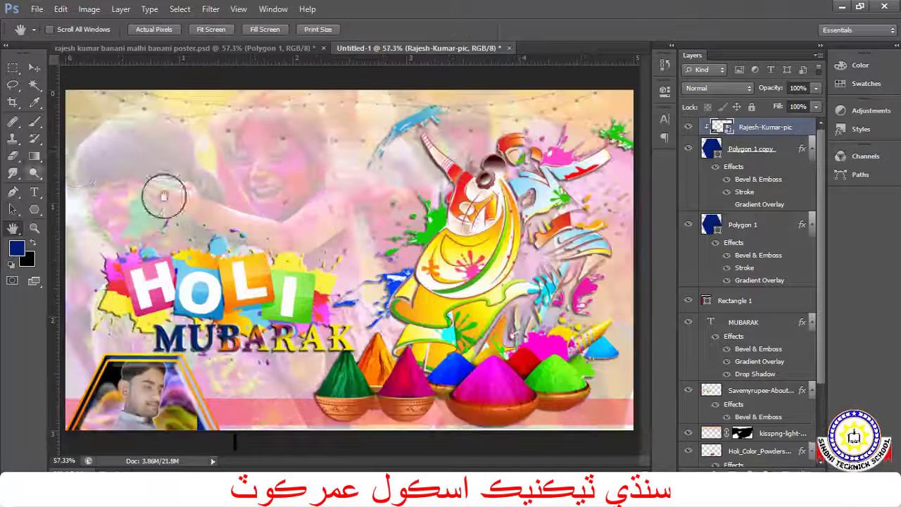
click(34, 68)
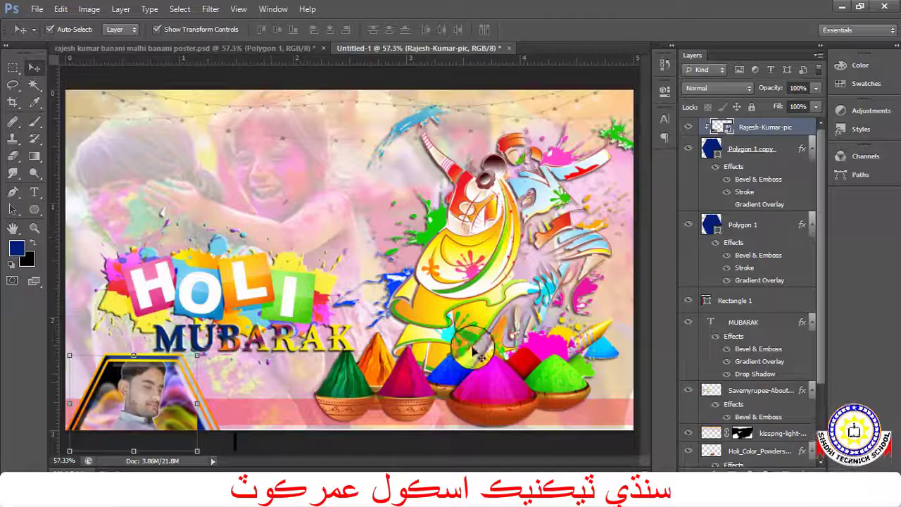
click(766, 151)
key(w)
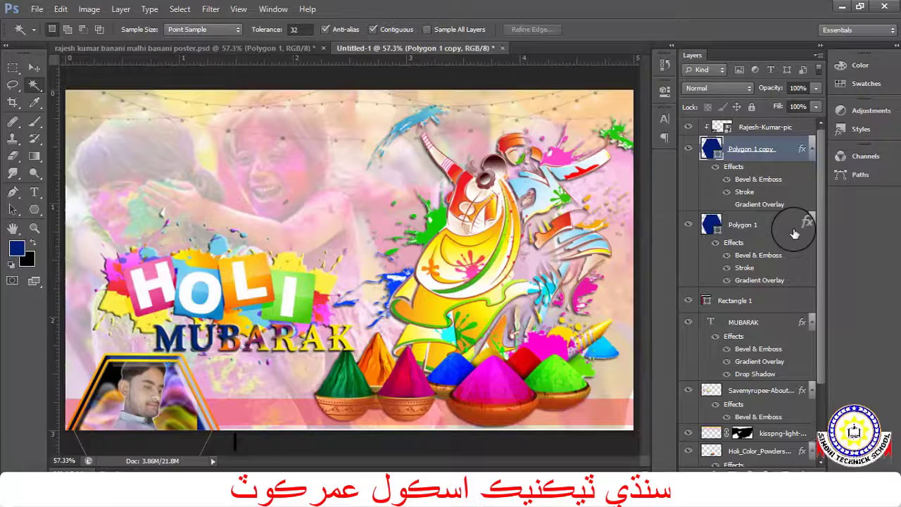
key(v)
ctrl+click(773, 225)
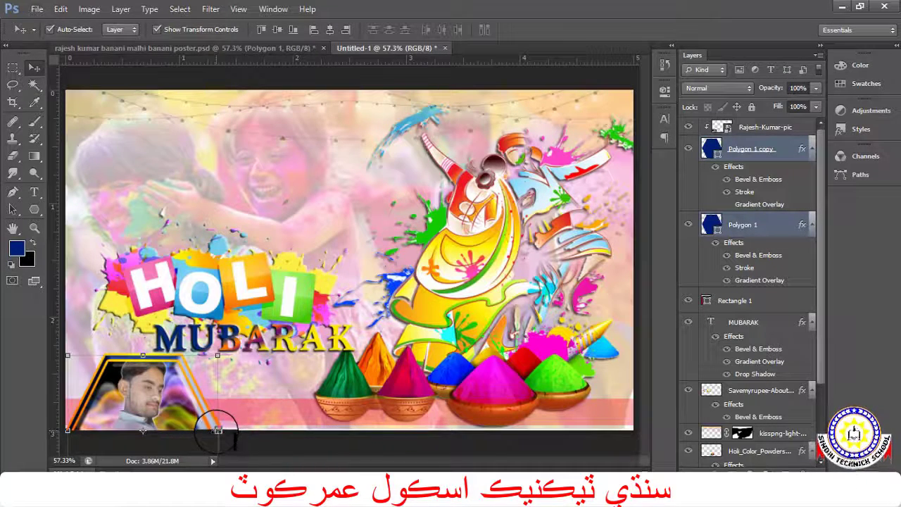
drag(218, 431, 206, 430)
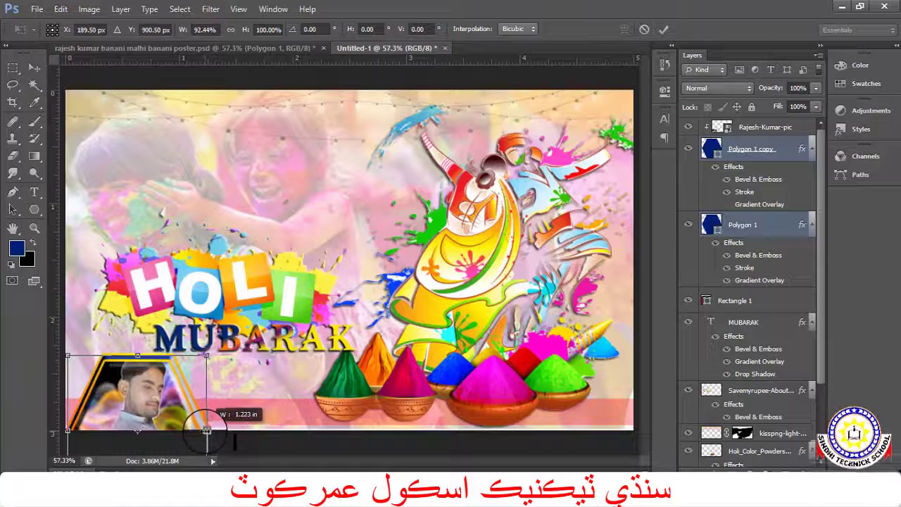
click(34, 66)
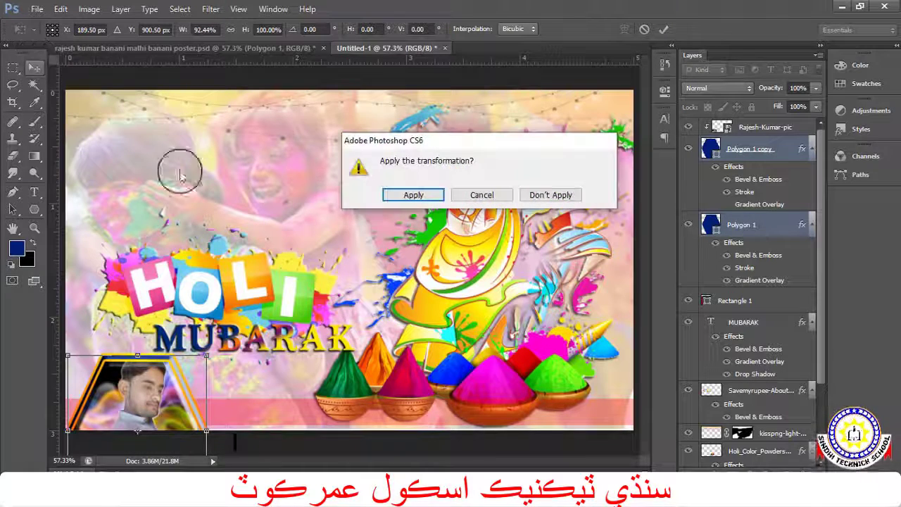
key(Return)
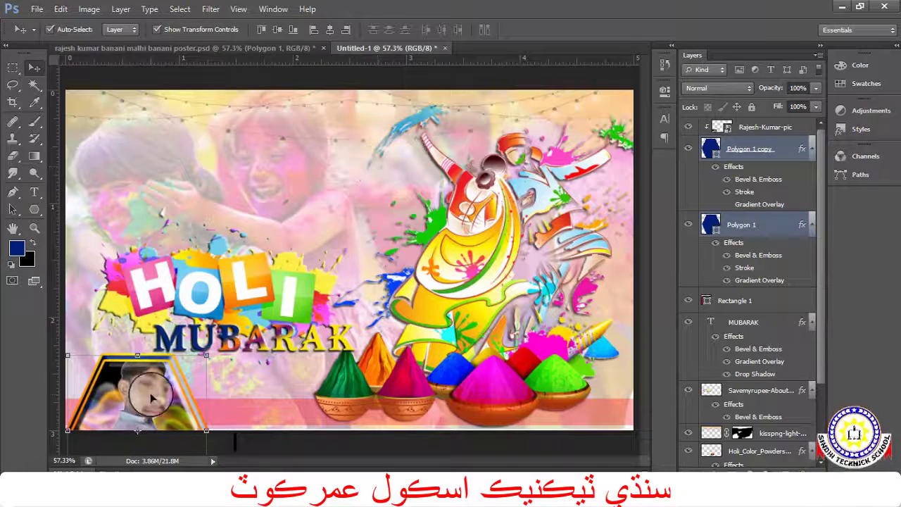
Nudge the portrait photo left and shorten it from its bottom and right edges, then zoom to 50%.
click(152, 398)
drag(152, 398, 148, 398)
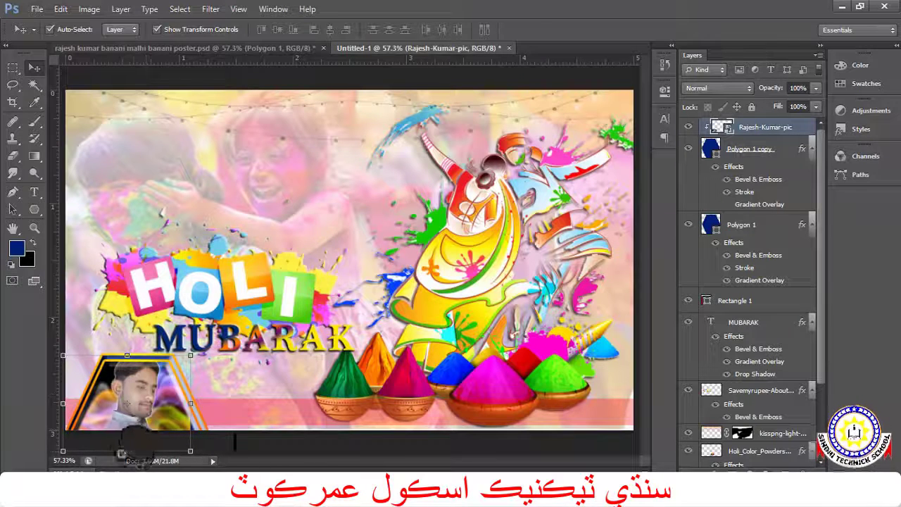
drag(127, 449, 121, 433)
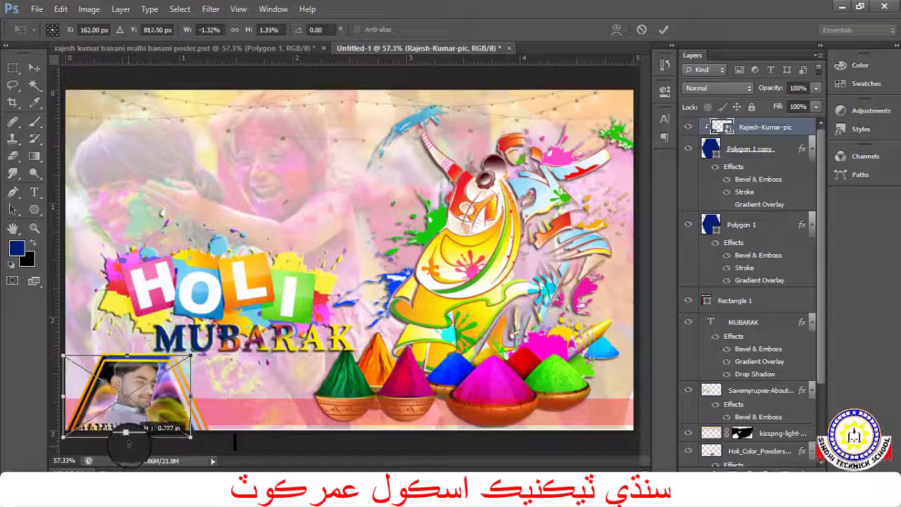
drag(191, 402, 191, 402)
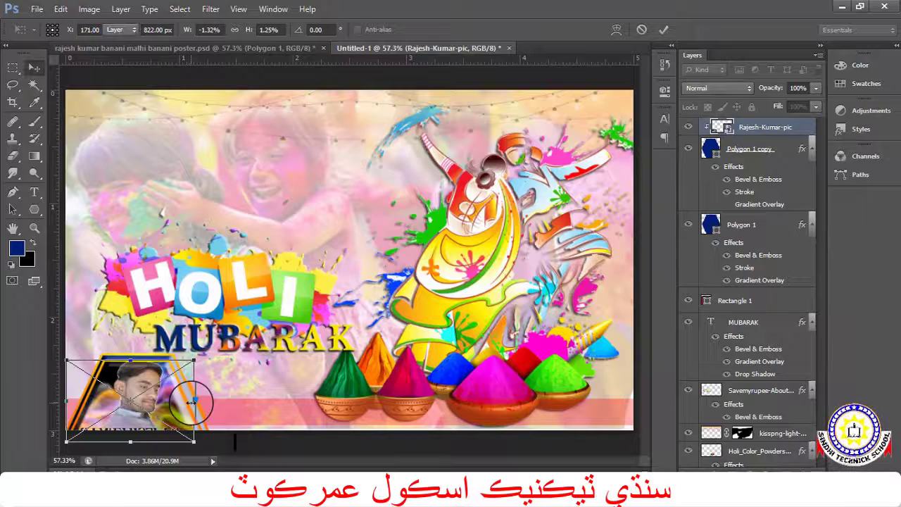
key(Return)
key(ctrl+minus)
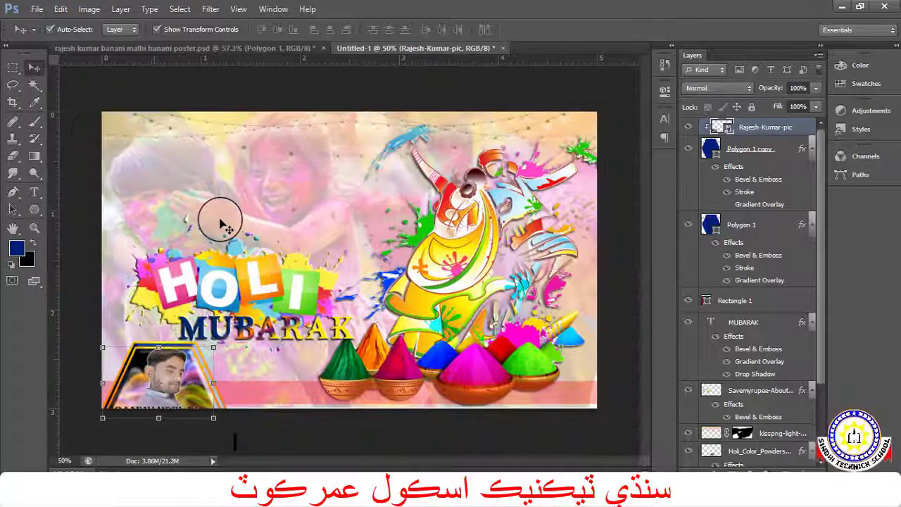
Type the person's full name on the bottom strip, correct the last letter, and left-align it.
click(33, 192)
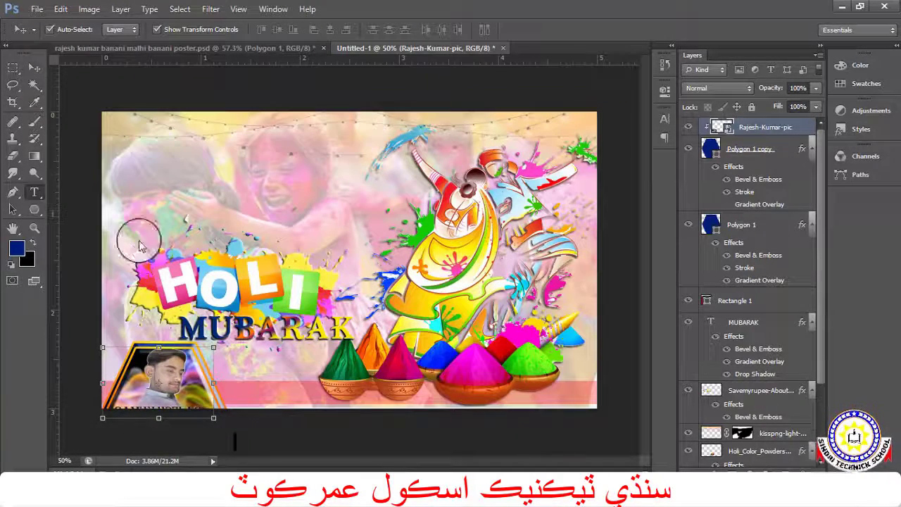
click(264, 397)
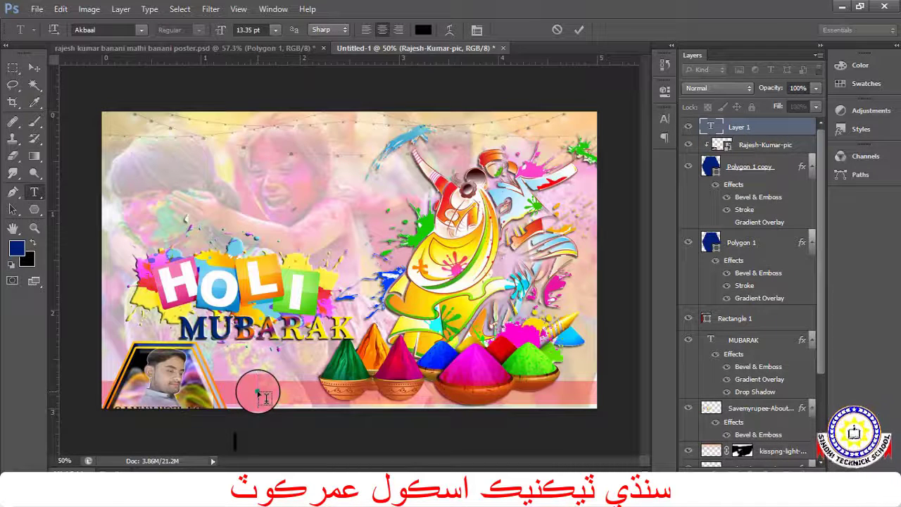
text(RAJESH KUM)
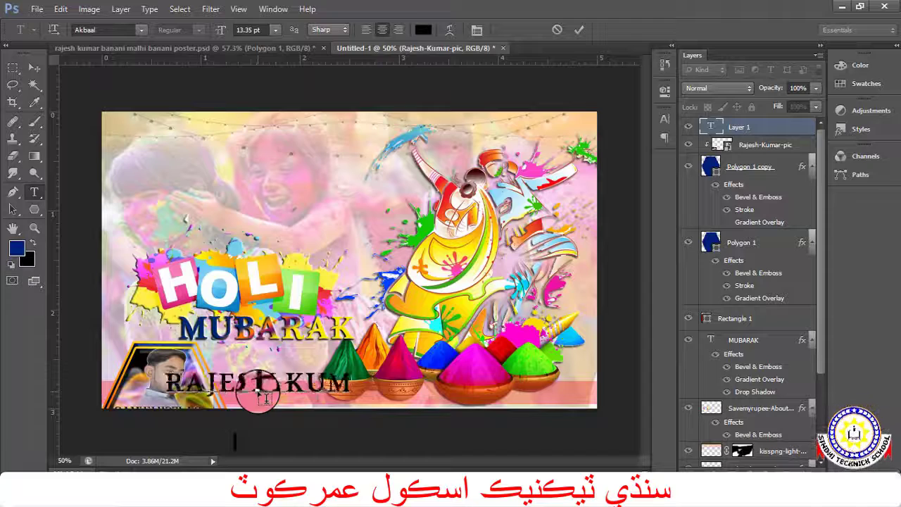
text(AR BANAN)
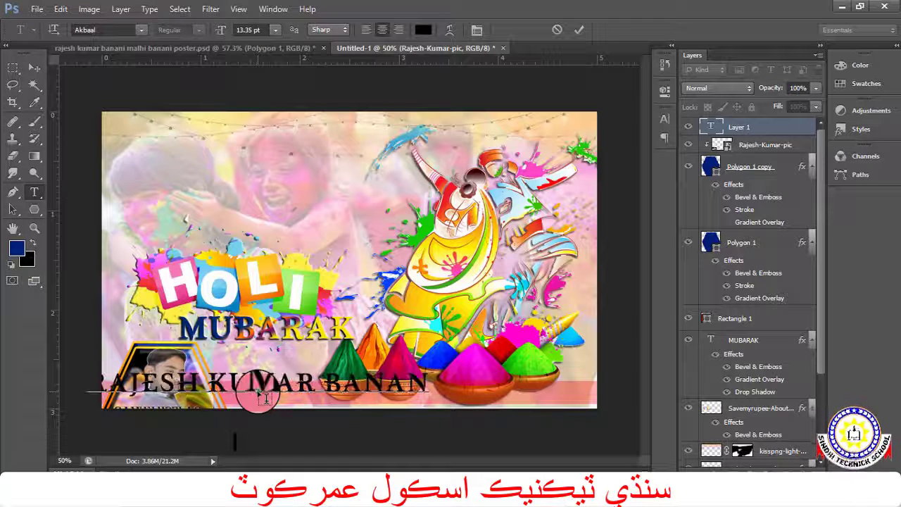
text(O)
key(BackSpace)
text(I)
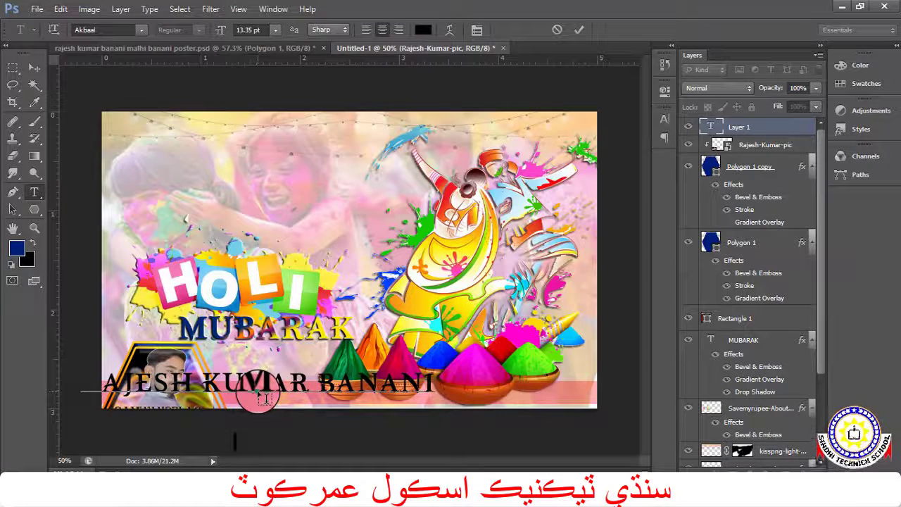
key(ctrl+a)
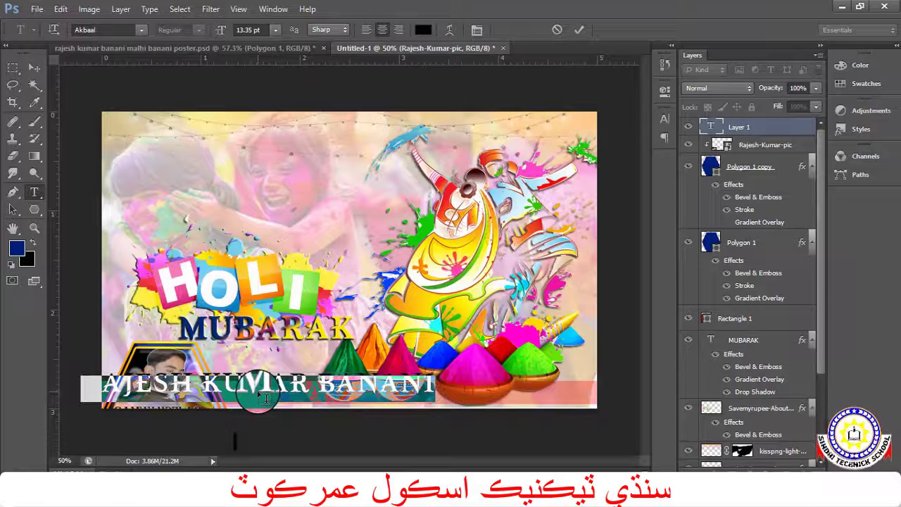
click(366, 33)
Set the name text to the Abandon font at 18 pt.
click(666, 120)
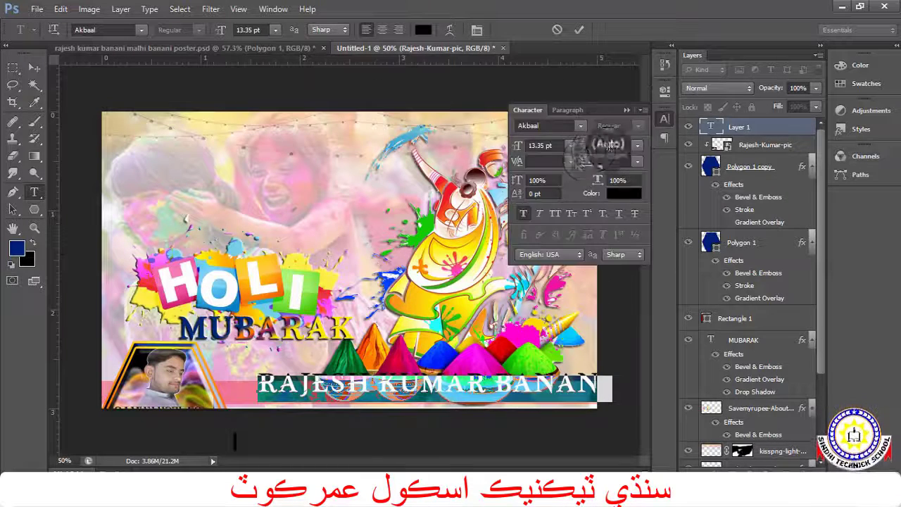
click(392, 413)
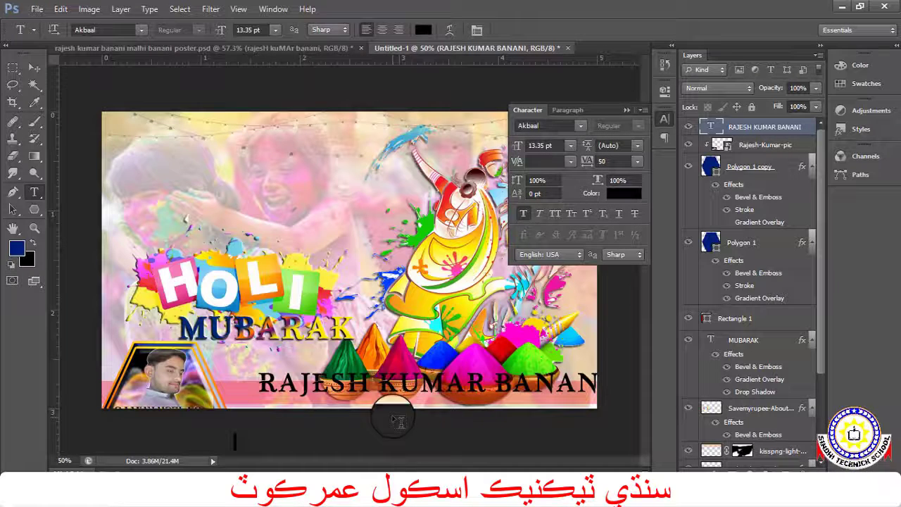
click(425, 381)
key(ctrl+a)
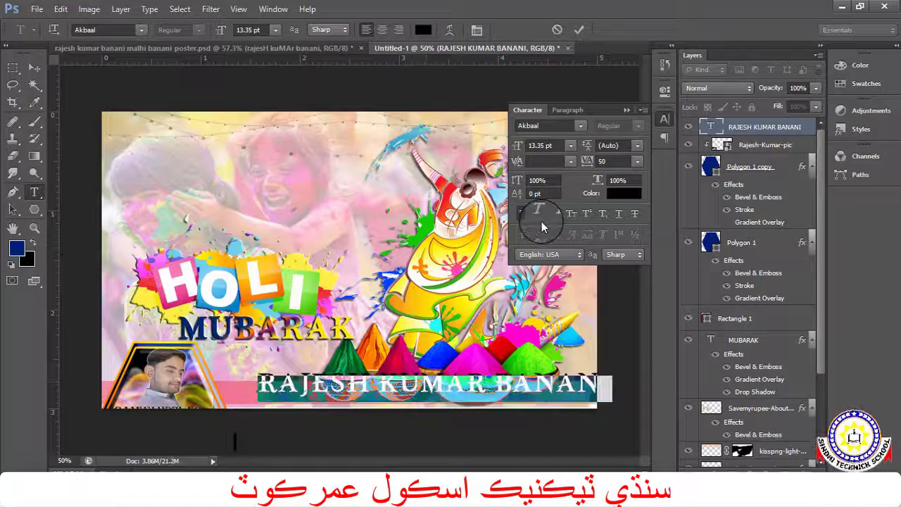
click(557, 125)
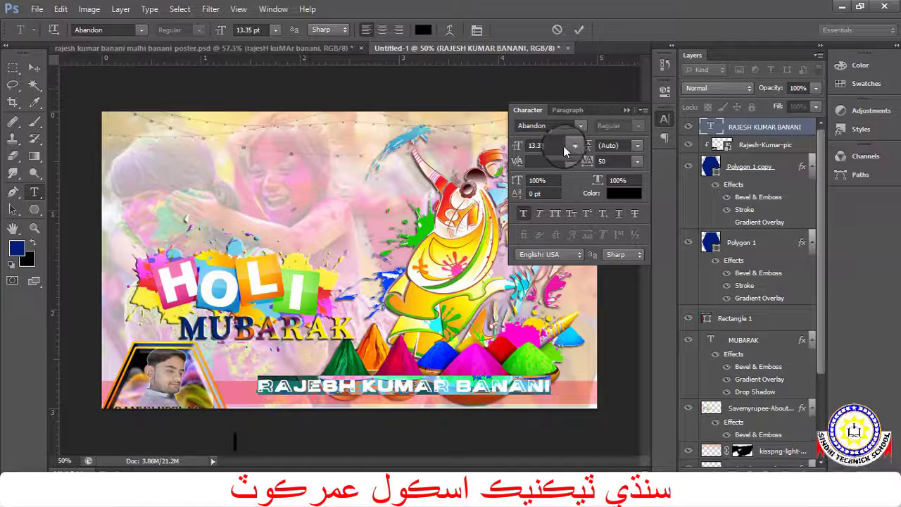
click(571, 145)
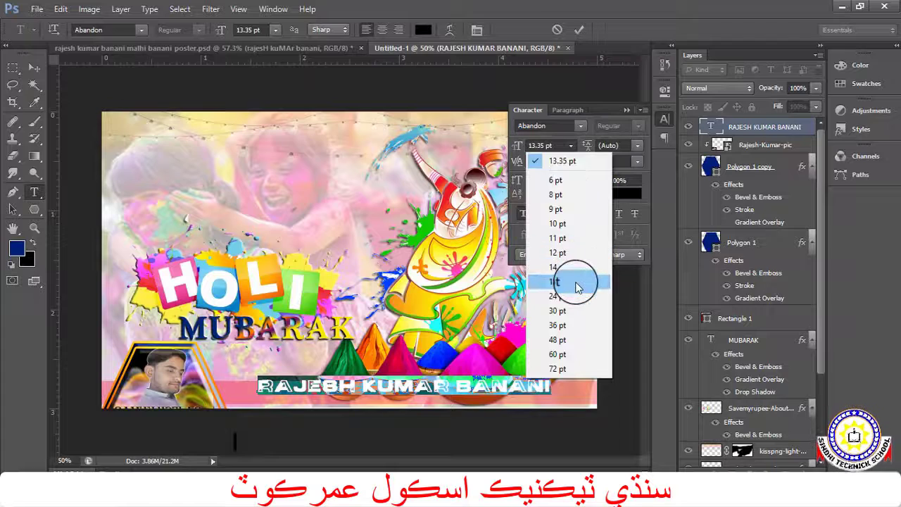
click(576, 282)
Nudge the name text down and left onto the bottom strip.
click(37, 71)
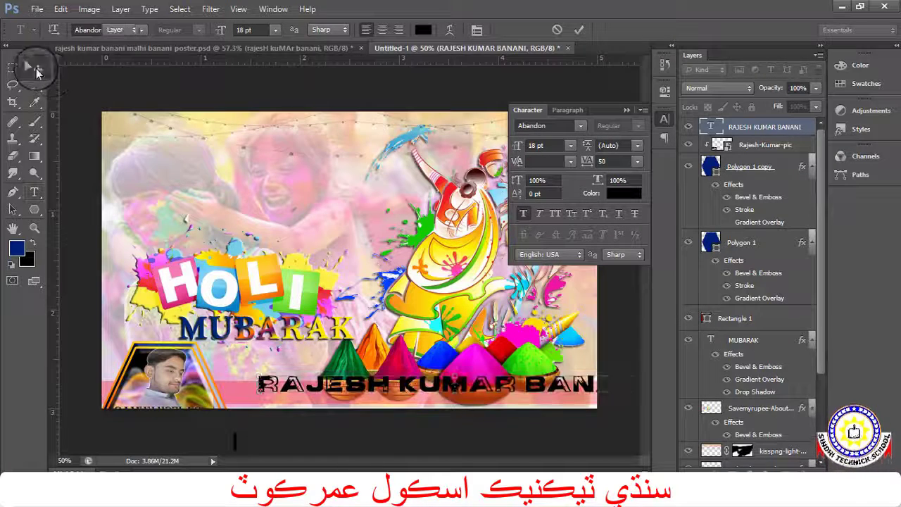
drag(384, 278, 387, 283)
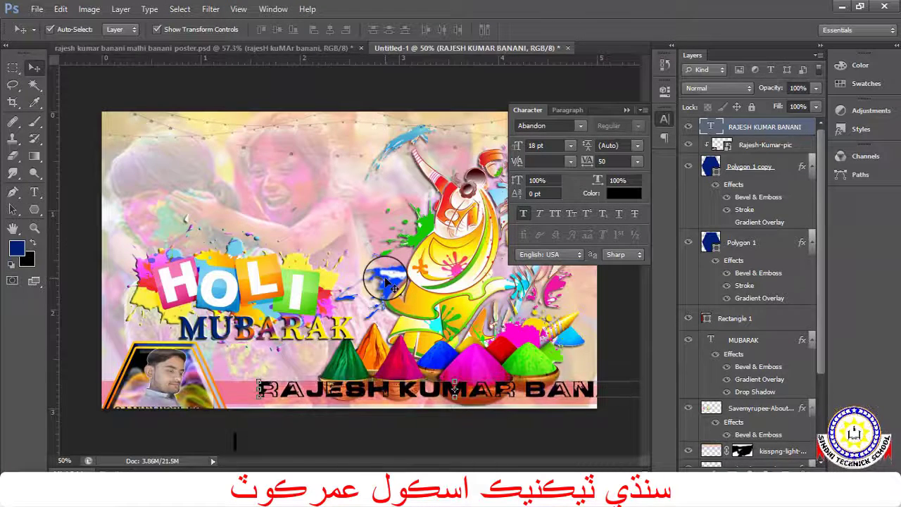
key(shift+Left)
key(shift+Left)
key(shift+Left)
key(shift+Left)
key(shift+Left)
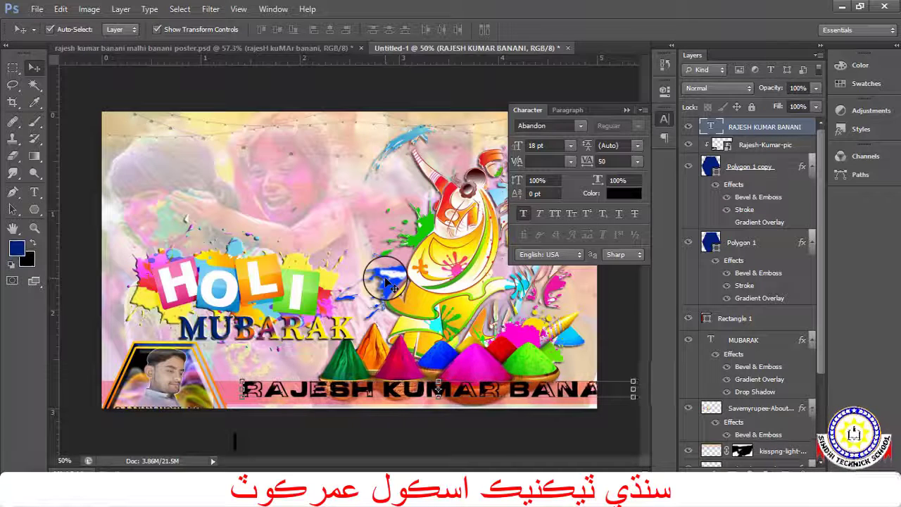
key(shift+Left)
key(shift+Left)
key(shift+Left)
key(shift+Left)
key(shift+Down)
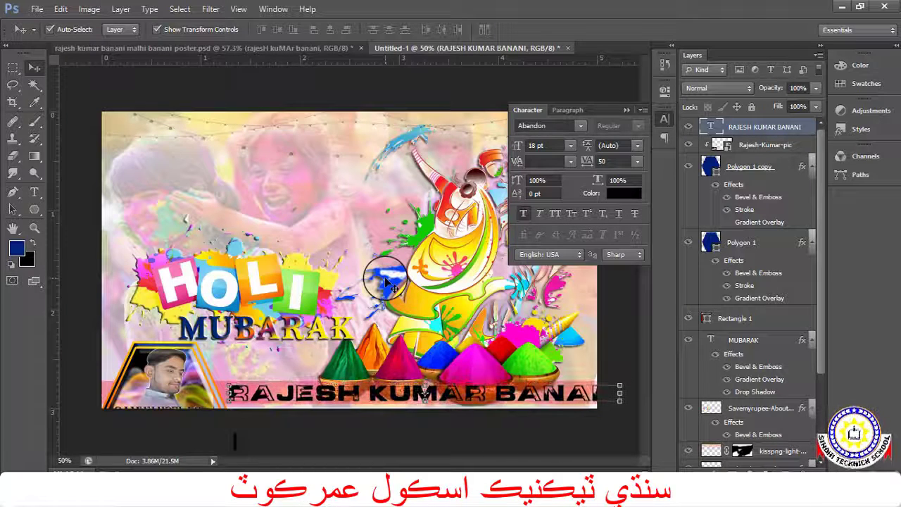
key(shift+Left)
Set the name's letter spacing to 0 and bring up the name layer's options.
click(638, 162)
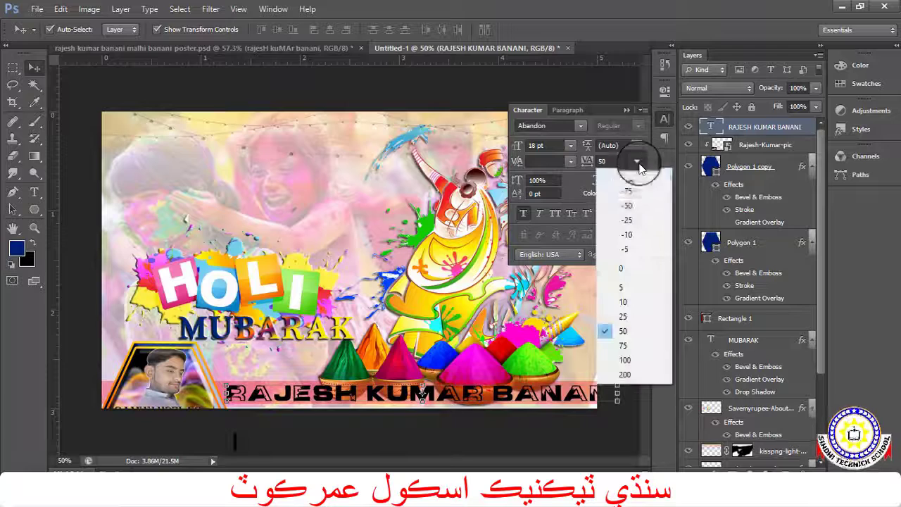
click(633, 268)
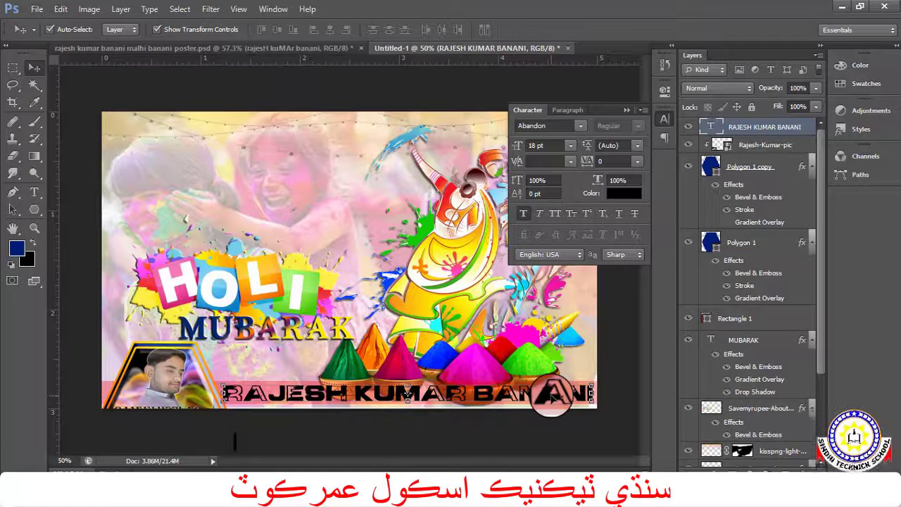
click(619, 399)
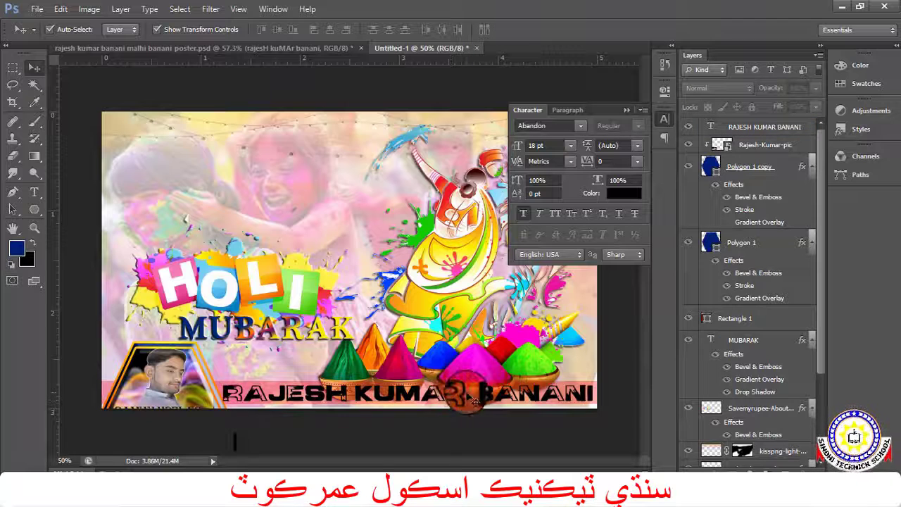
click(402, 393)
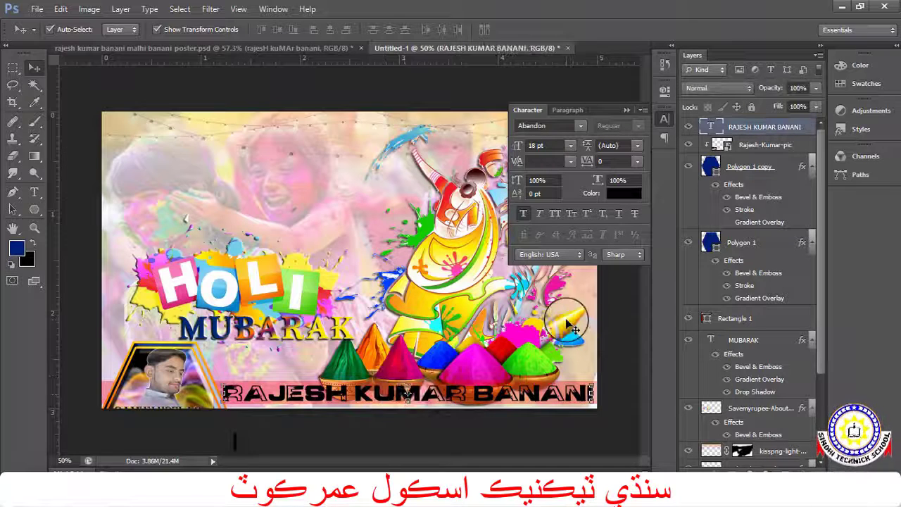
drag(747, 127, 739, 128)
right_click(747, 126)
Apply Drop Shadow and Bevel & Emboss to the name text, then view the poster at 50%.
click(662, 70)
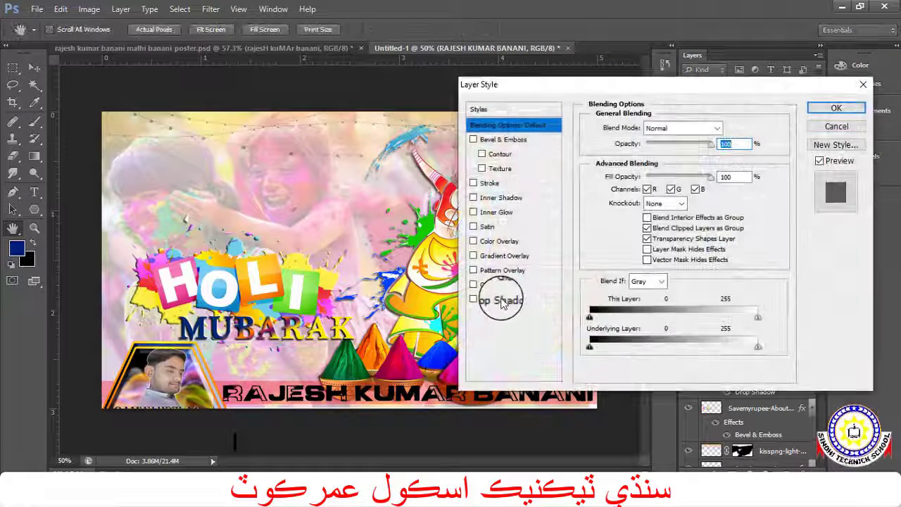
click(502, 300)
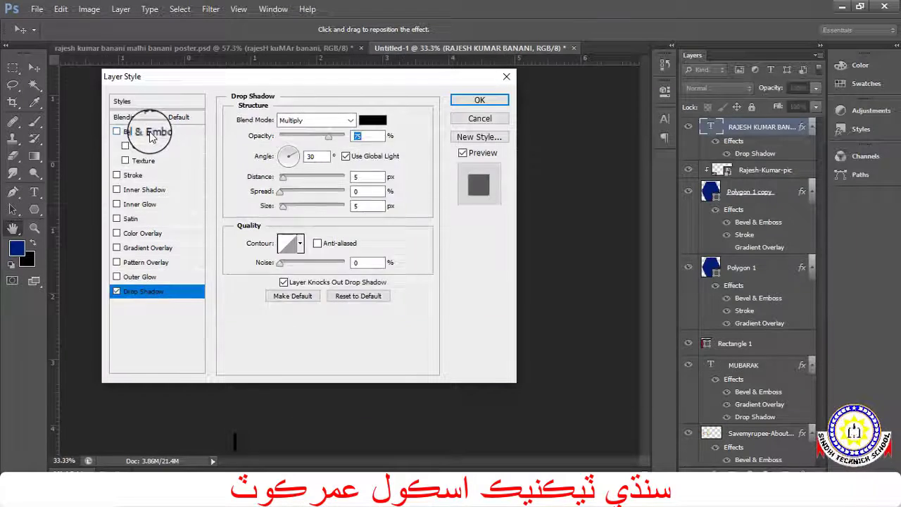
click(150, 134)
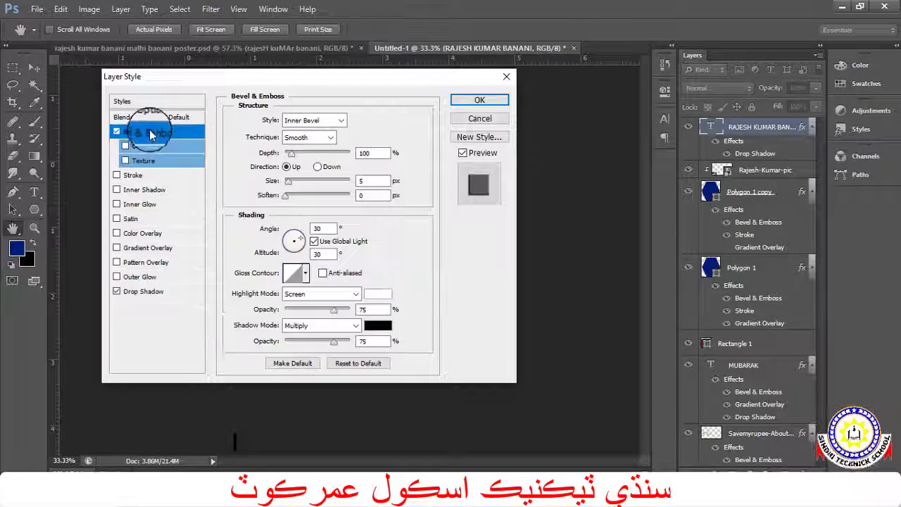
mouse_move(234, 77)
mouse_down()
mouse_move(611, 124)
mouse_move(642, 110)
mouse_up()
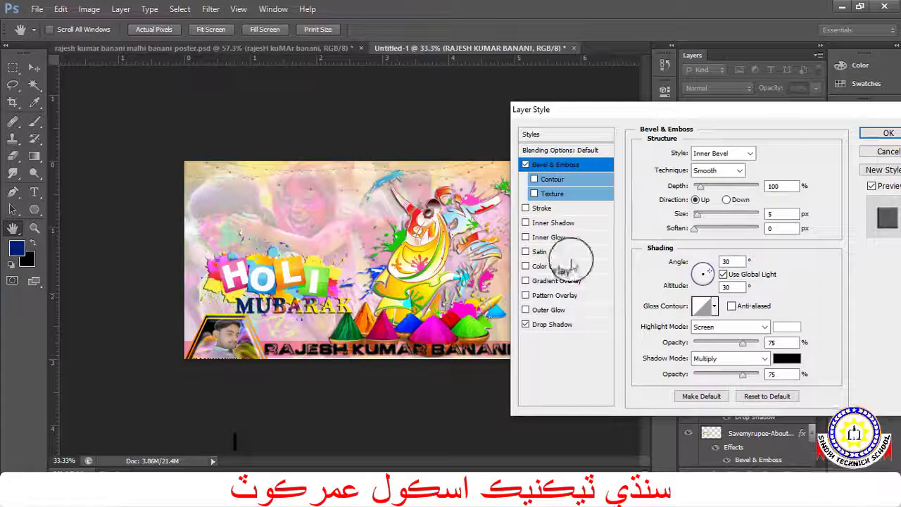
click(880, 134)
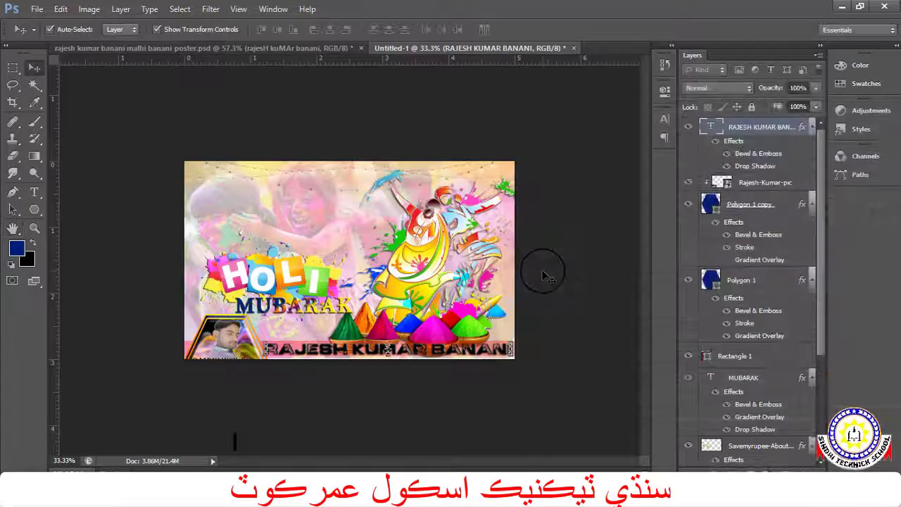
key(ctrl+plus)
double_click(12, 228)
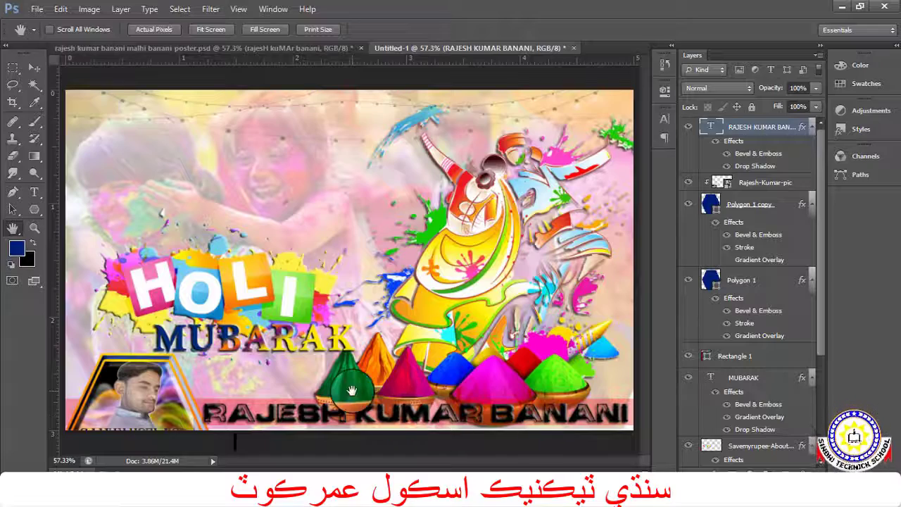
key(ctrl+minus)
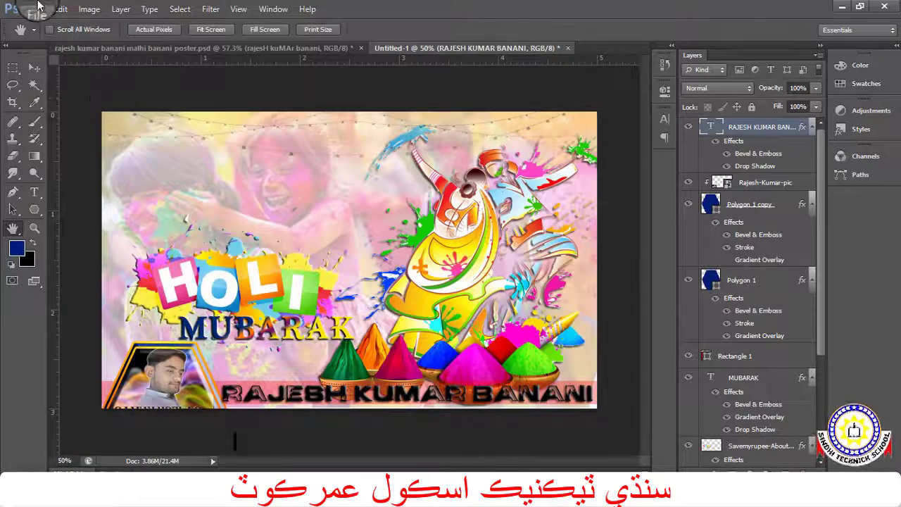
Open the Sindhi text PDF as a new document.
click(37, 9)
click(43, 34)
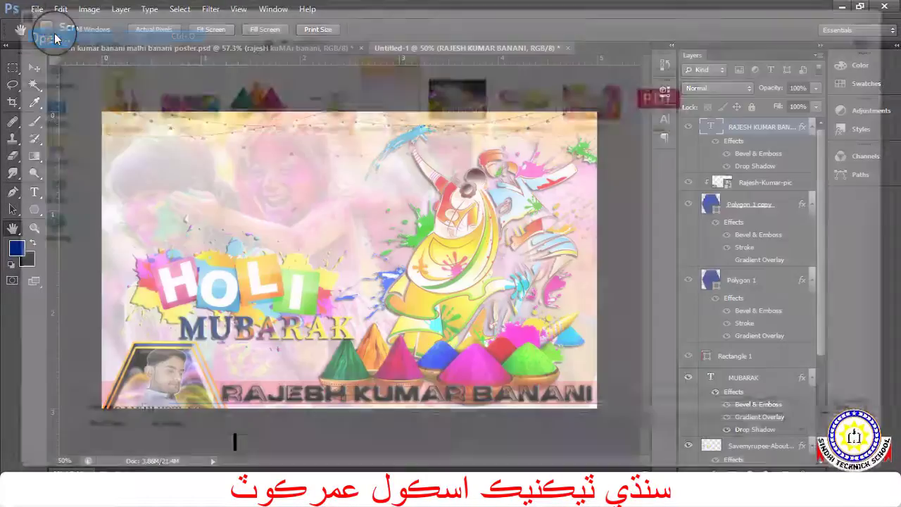
click(658, 101)
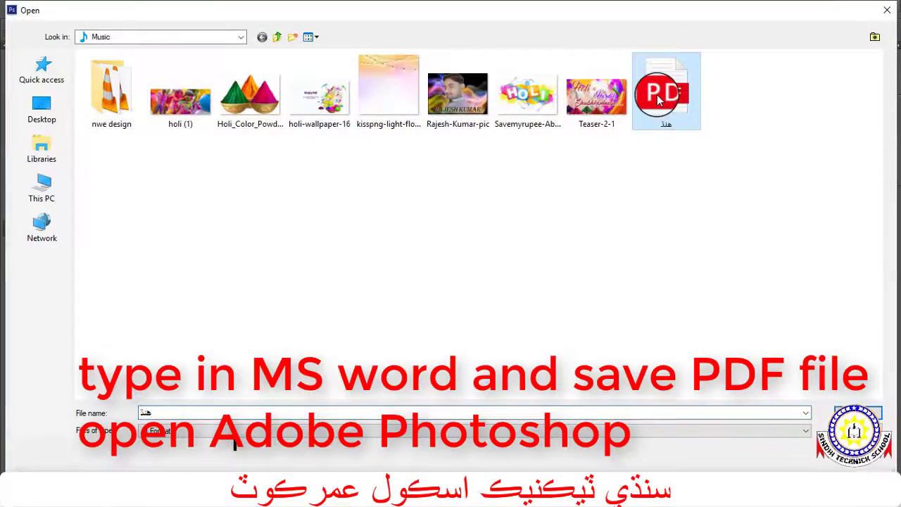
key(Escape)
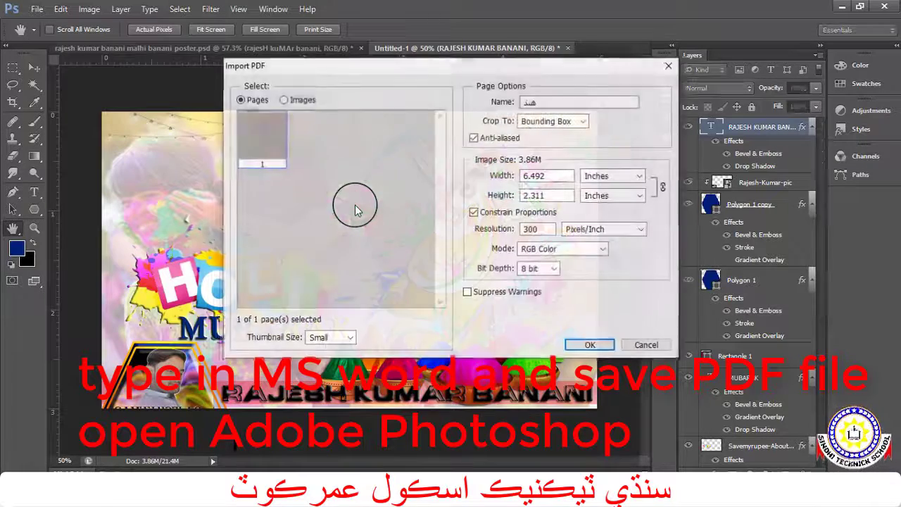
click(587, 346)
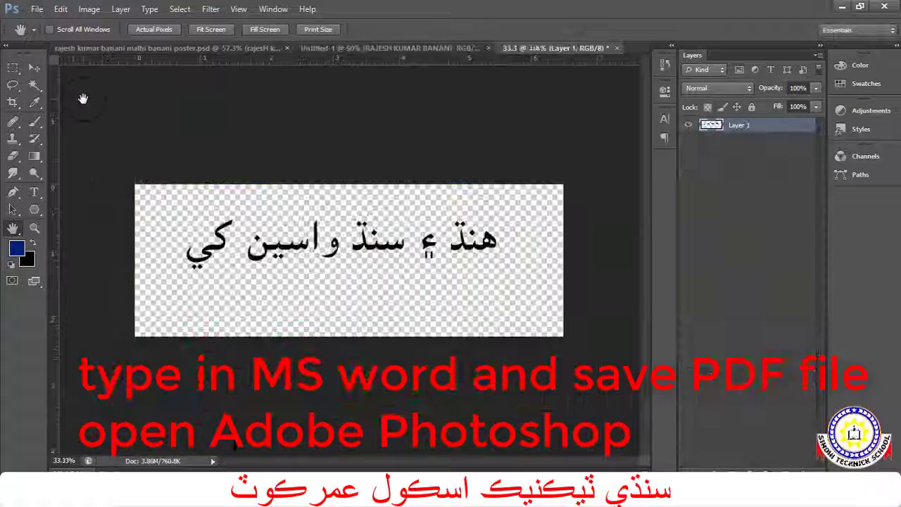
Marquee-select the right-hand Sindhi phrase and drag it toward the poster.
click(13, 67)
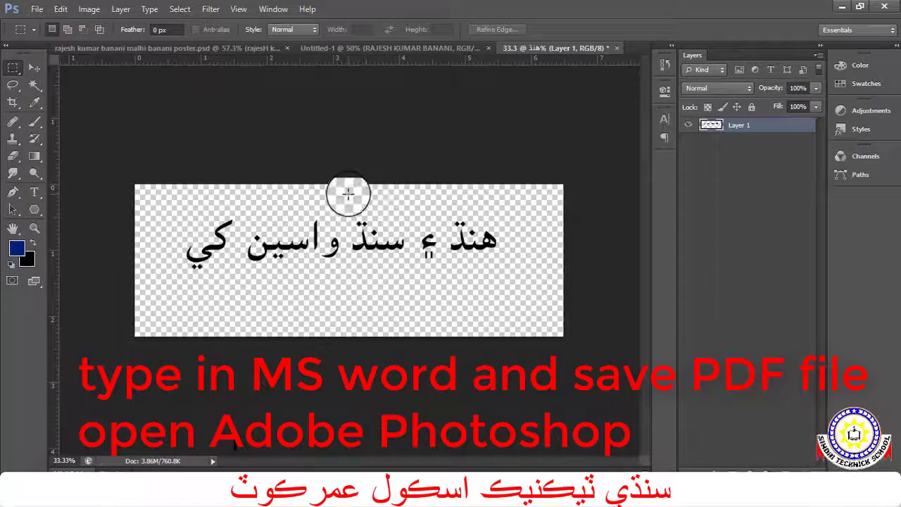
drag(348, 194, 512, 264)
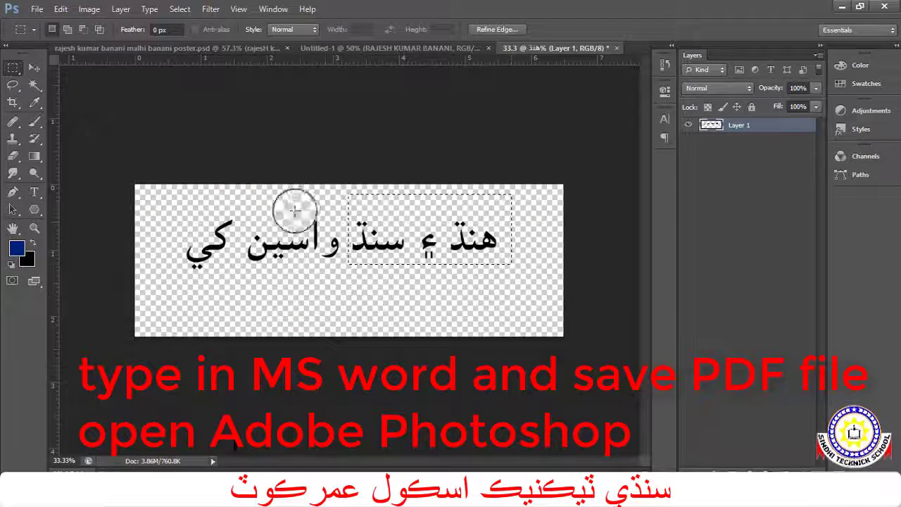
click(34, 68)
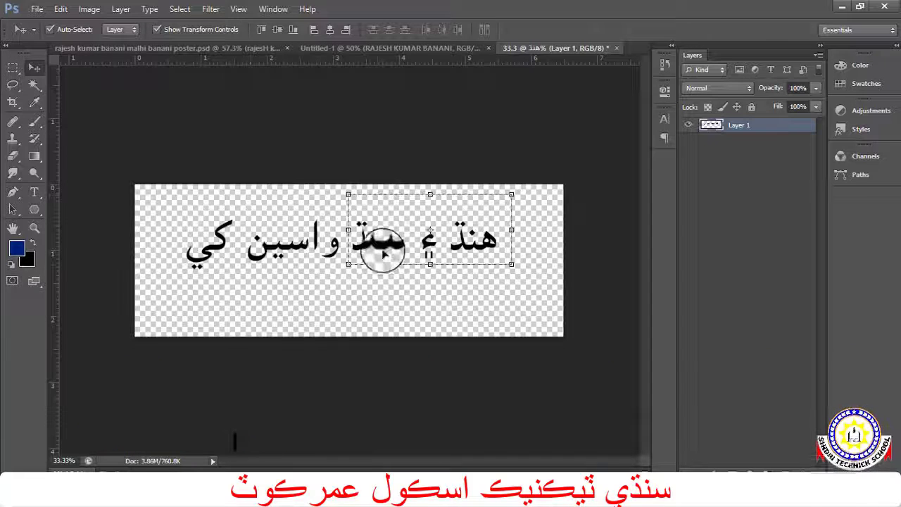
mouse_move(383, 253)
mouse_down()
mouse_move(375, 50)
mouse_move(306, 218)
mouse_up()
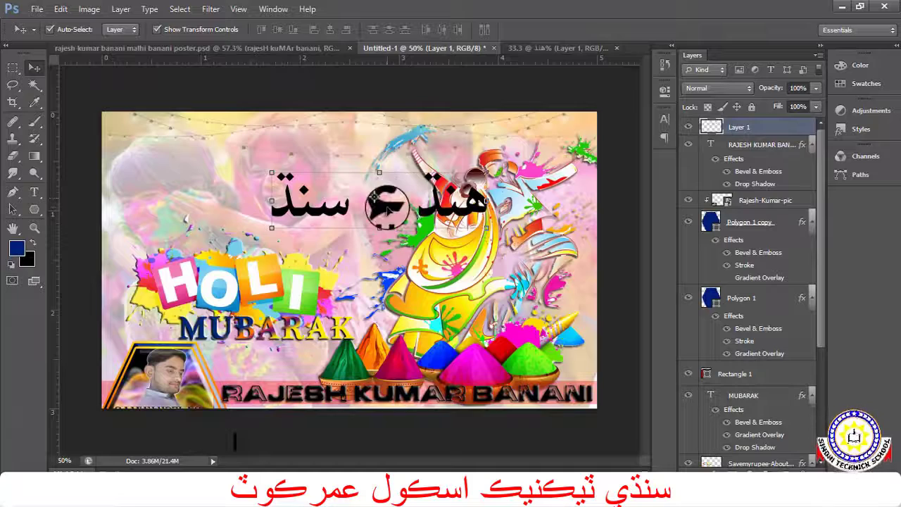
Move the Sindhi phrase left above HOLI and scale it to about 66%.
drag(387, 208, 306, 199)
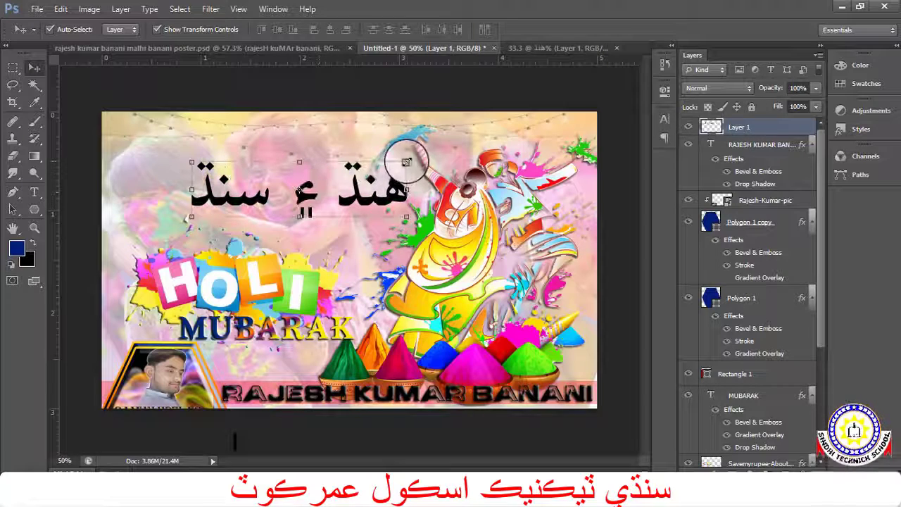
mouse_move(406, 162)
mouse_down()
mouse_move(359, 185)
mouse_move(355, 226)
mouse_up()
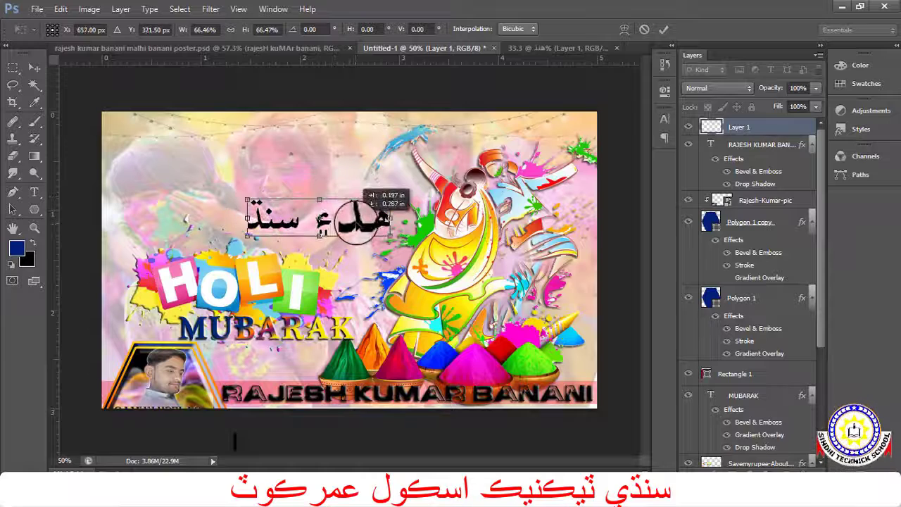
key(Return)
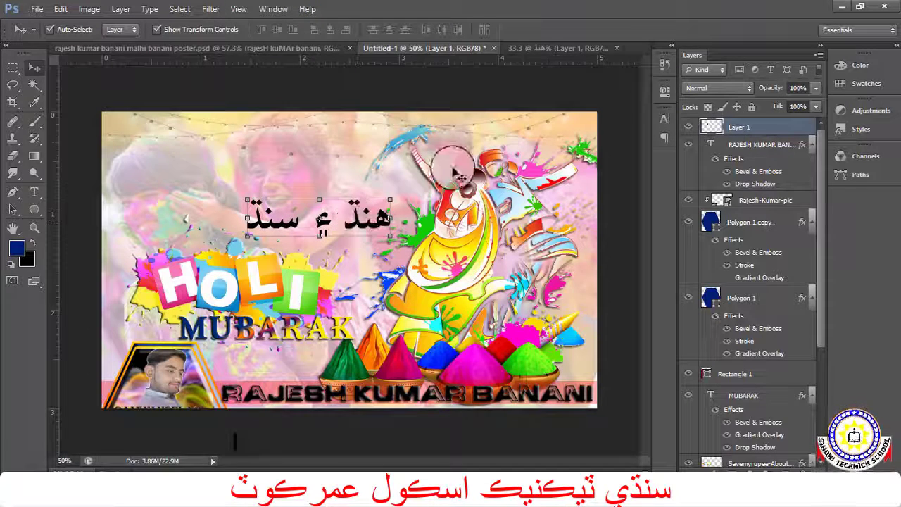
click(480, 104)
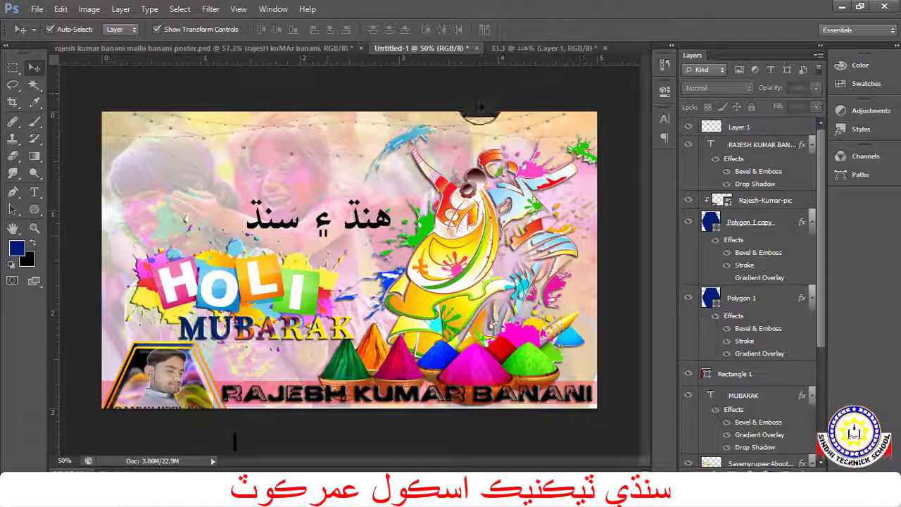
Marquee-select the second Sindhi phrase in the text document and drag it onto the poster.
click(335, 232)
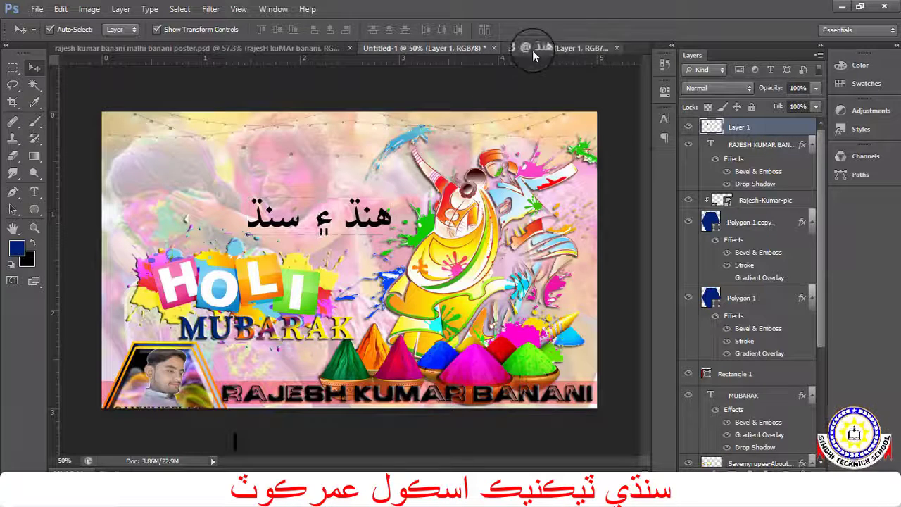
drag(543, 62, 430, 230)
click(13, 68)
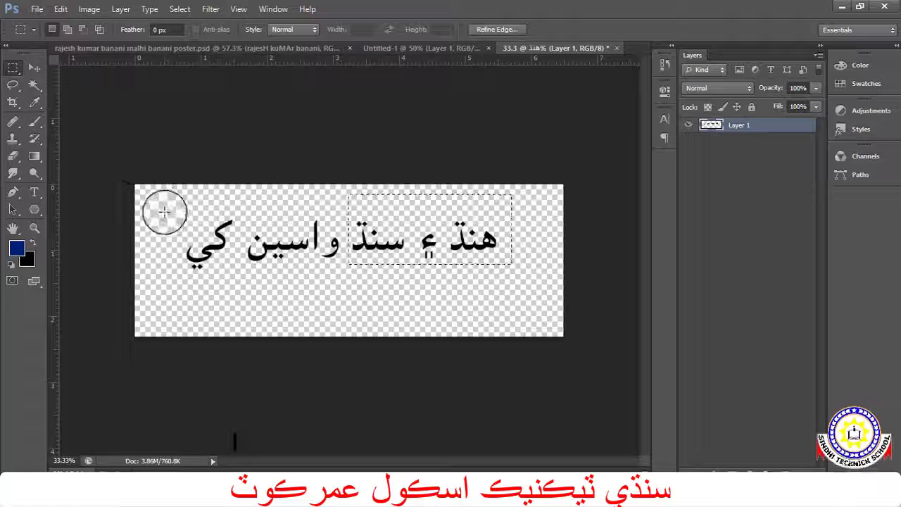
mouse_move(164, 212)
mouse_down()
mouse_move(312, 280)
mouse_move(345, 277)
mouse_up()
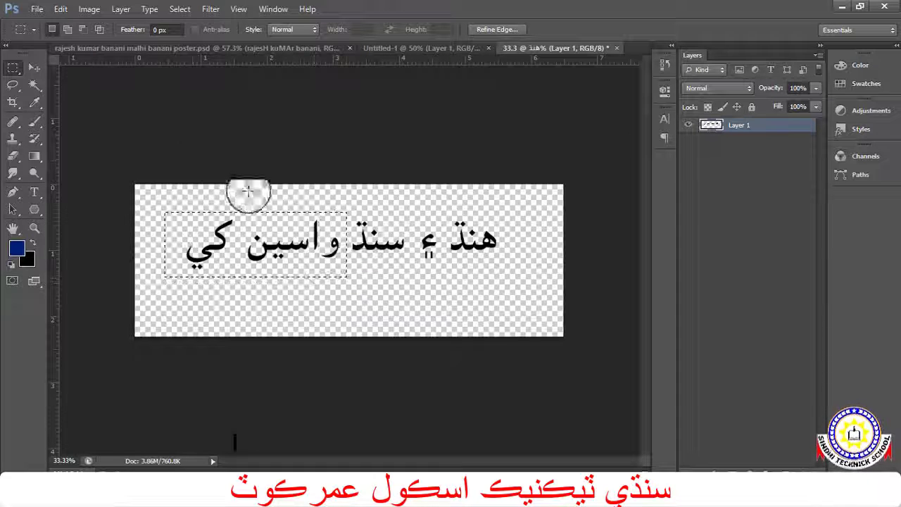
click(36, 69)
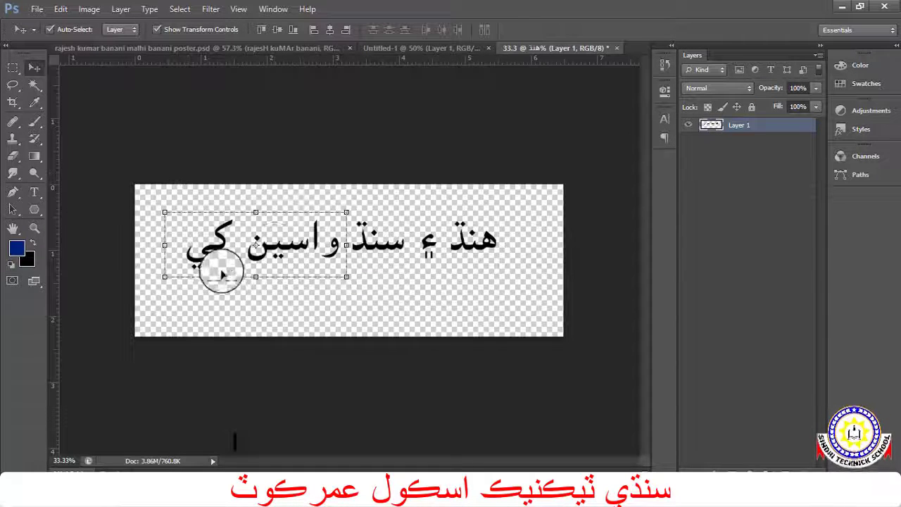
drag(275, 248, 408, 75)
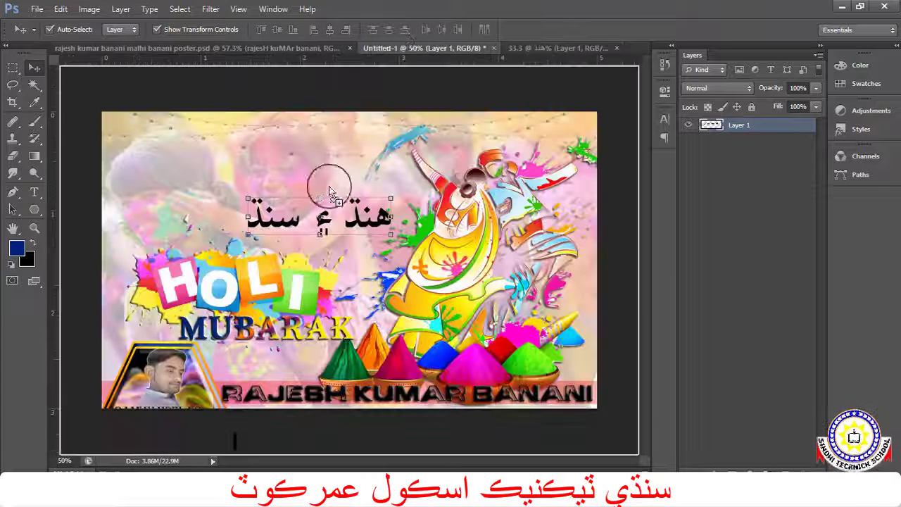
drag(408, 75, 350, 262)
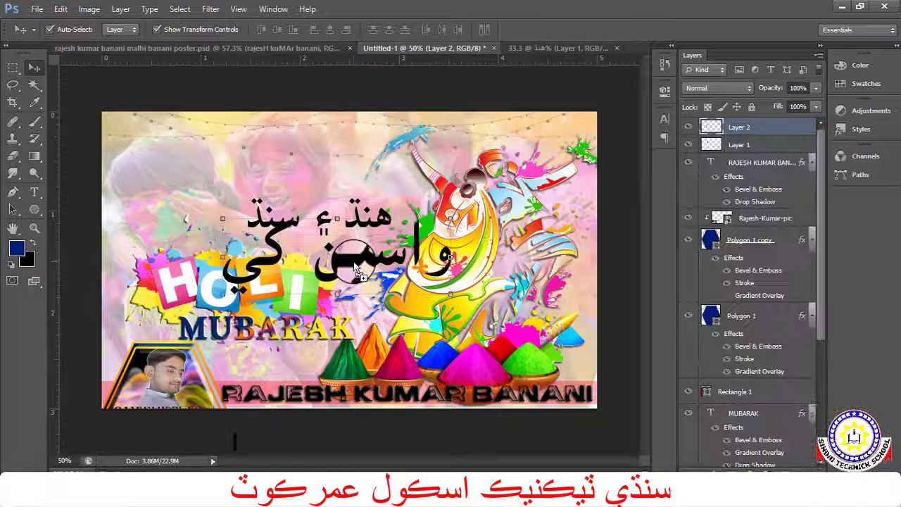
Scale the second Sindhi line to about 46.6% and place it beneath the first line.
key(ctrl+t)
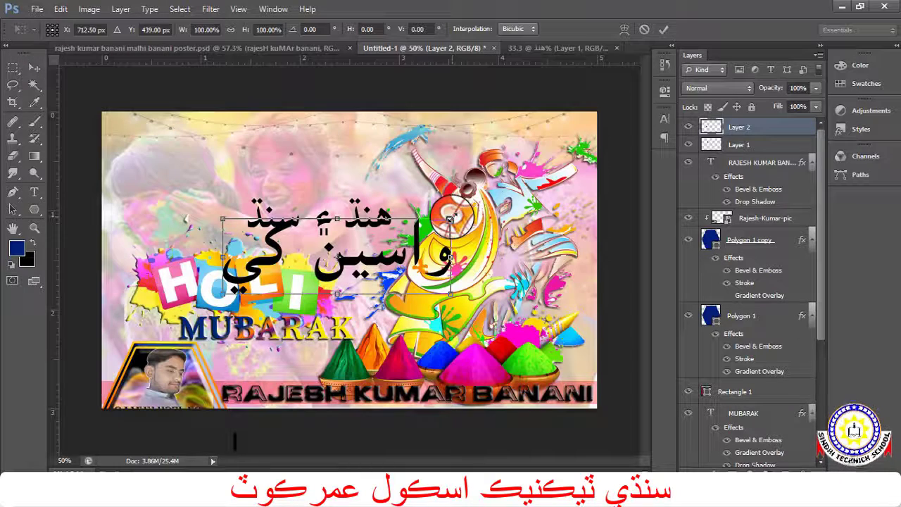
drag(450, 219, 390, 239)
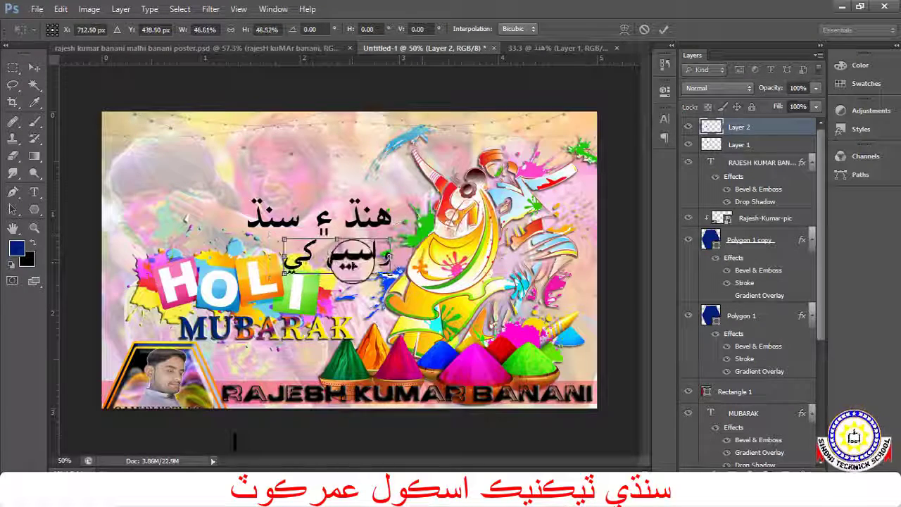
drag(350, 262, 345, 259)
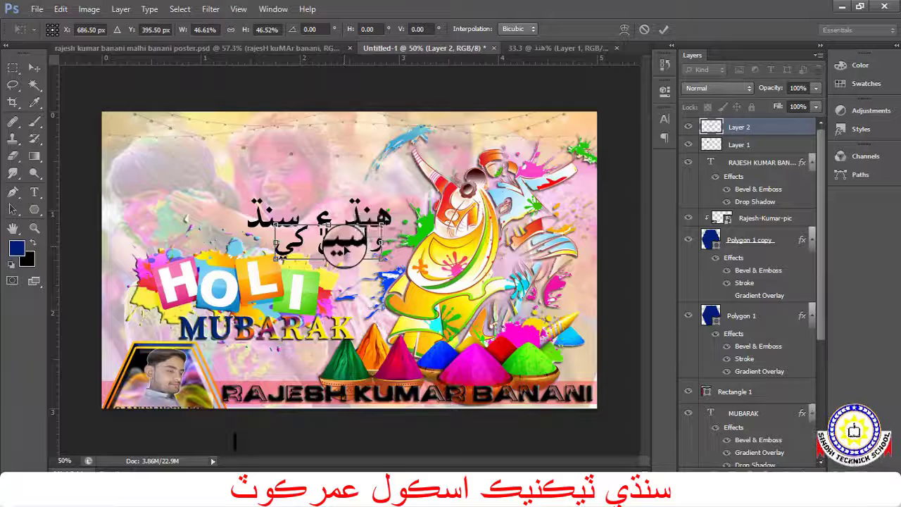
drag(356, 224, 380, 232)
key(Return)
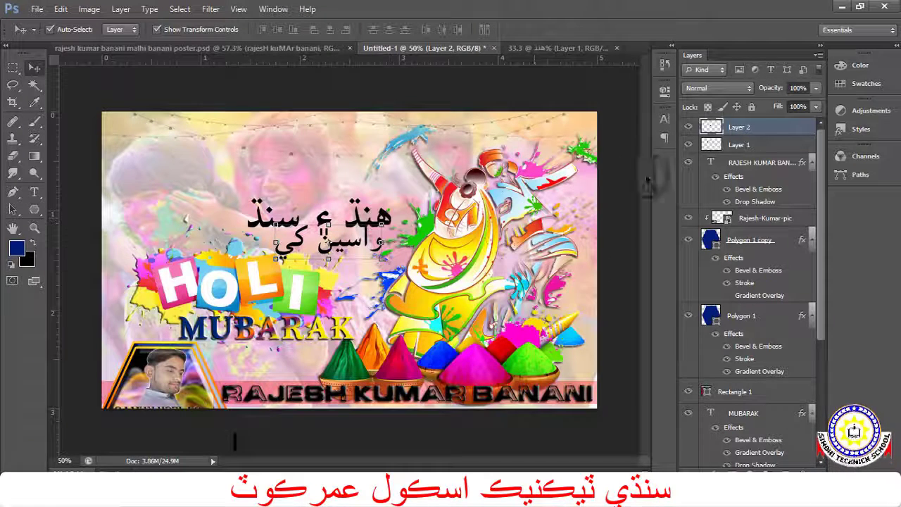
Select Layer 1 and Layer 2 and group them into Group 1.
click(760, 145)
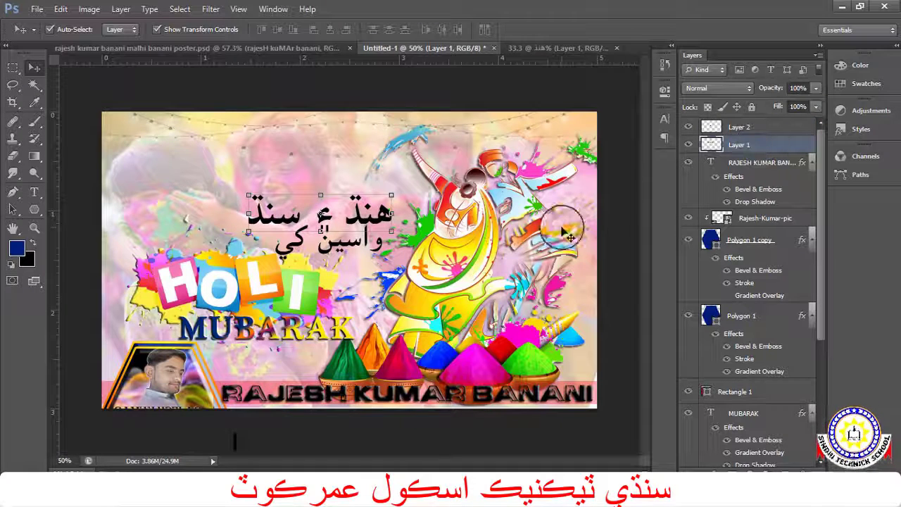
key(alt+shift+bracketright)
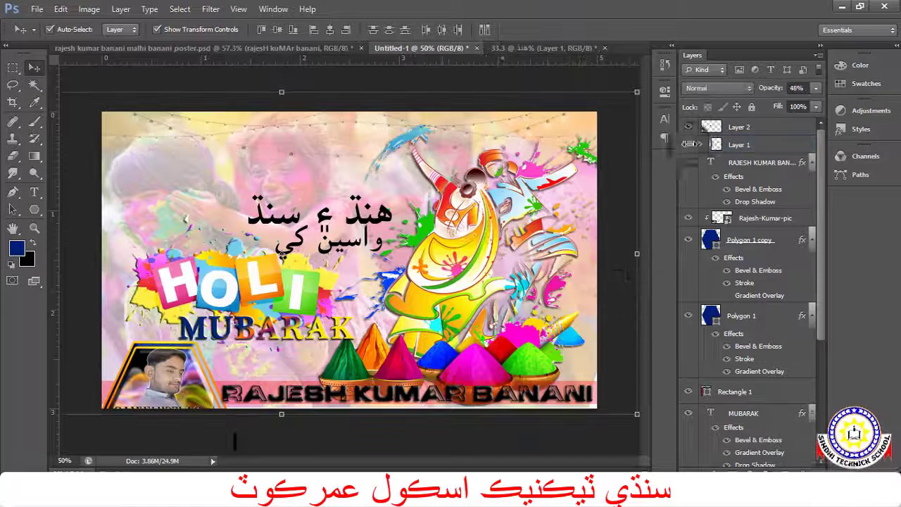
click(751, 128)
shift+click(757, 146)
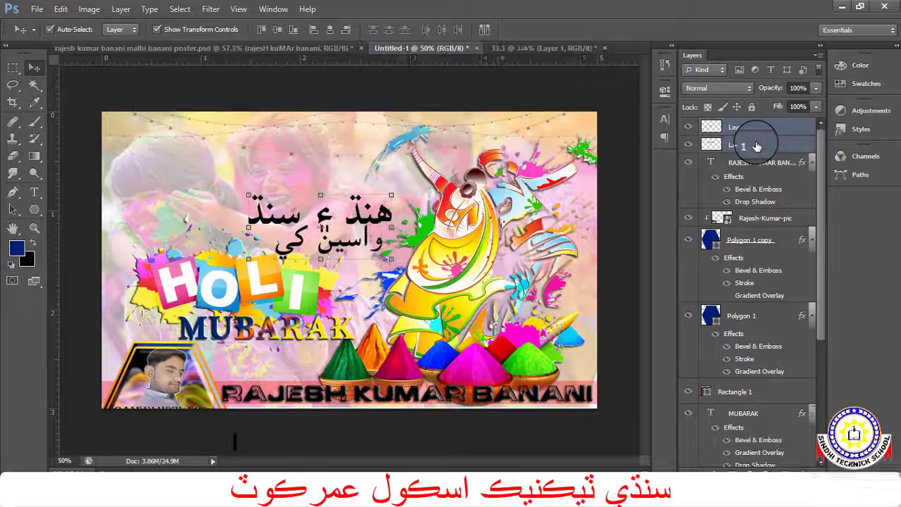
key(ctrl+g)
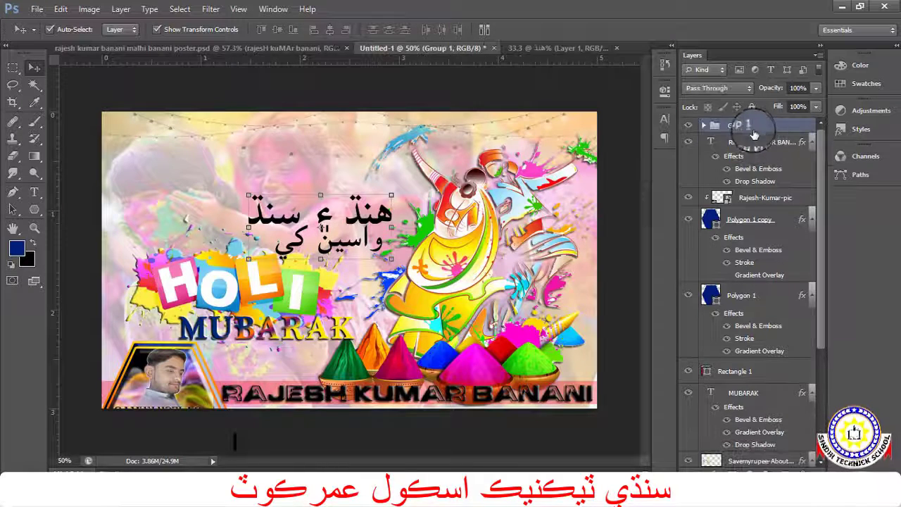
Apply a Bevel & Emboss layer style to Group 1 via Blending Options.
right_click(768, 125)
click(776, 137)
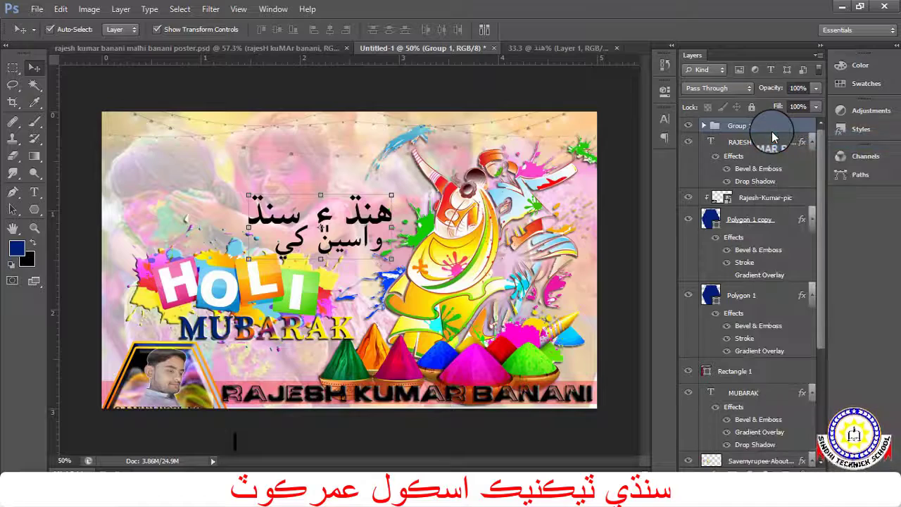
click(557, 165)
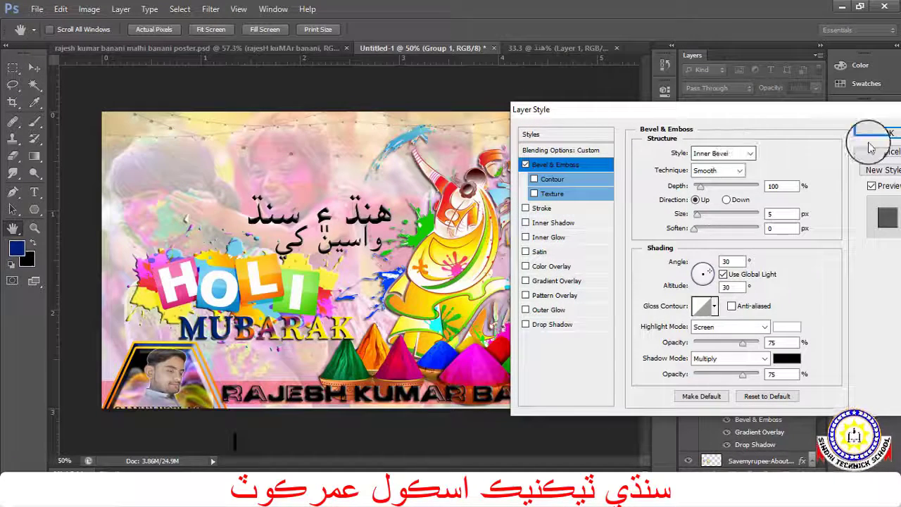
click(888, 133)
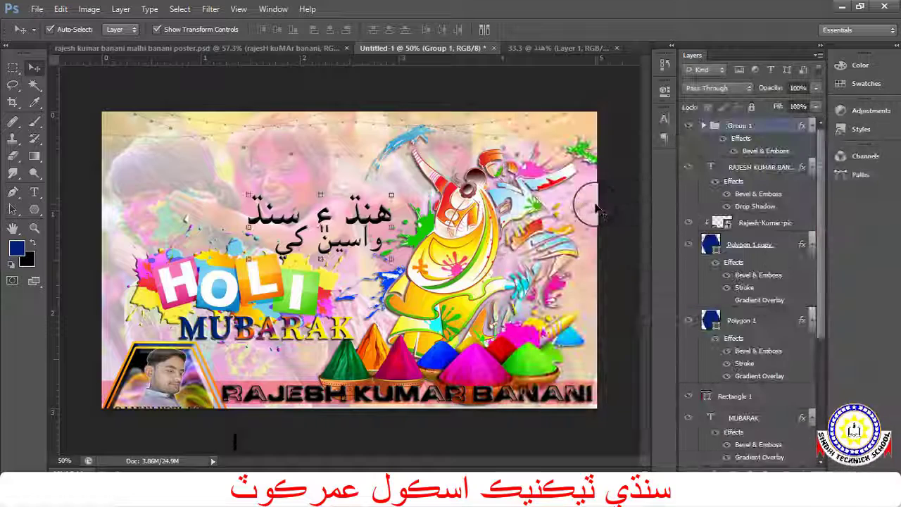
scroll(599, 208, down, 1)
click(596, 208)
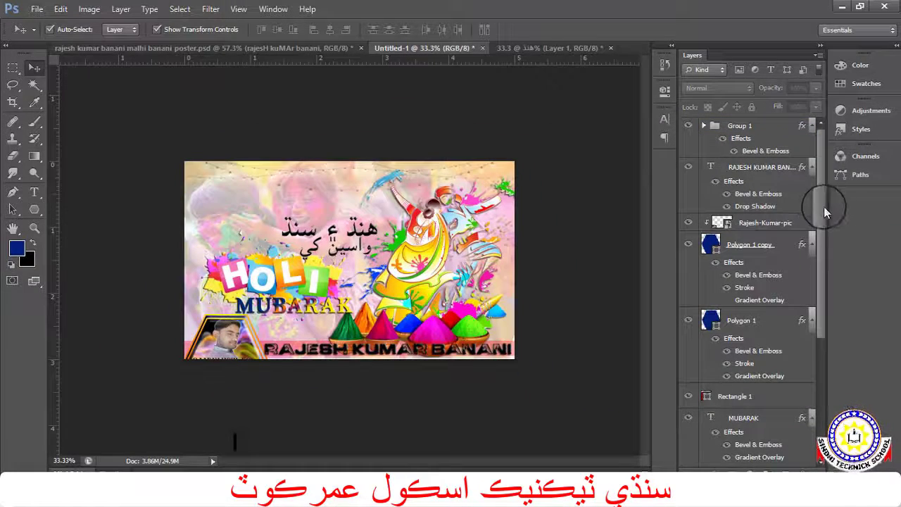
On a new layer, stroke the whole canvas with a 10 px navy (#001f78) inside border.
click(786, 464)
key(ctrl+a)
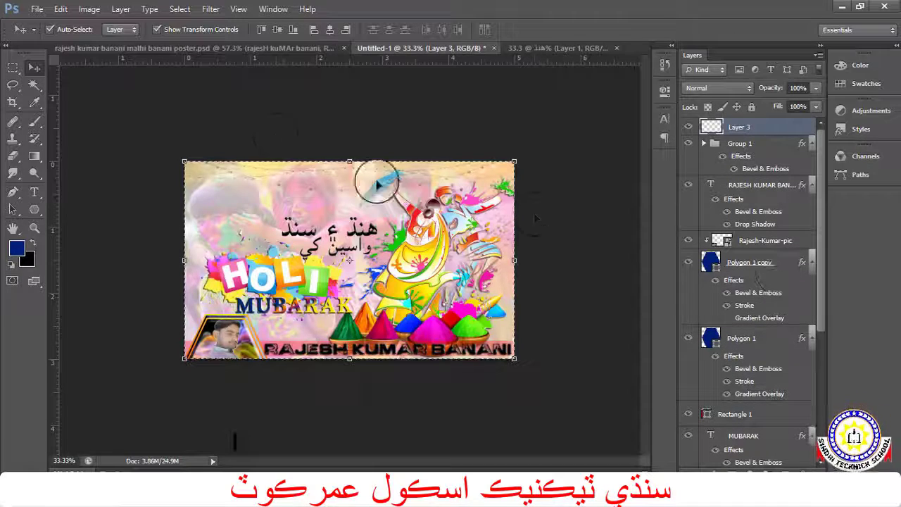
click(60, 9)
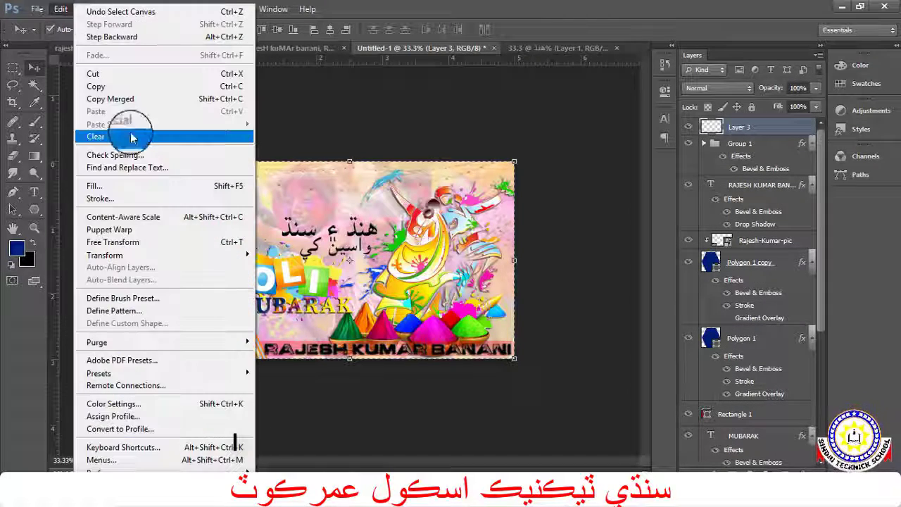
click(144, 200)
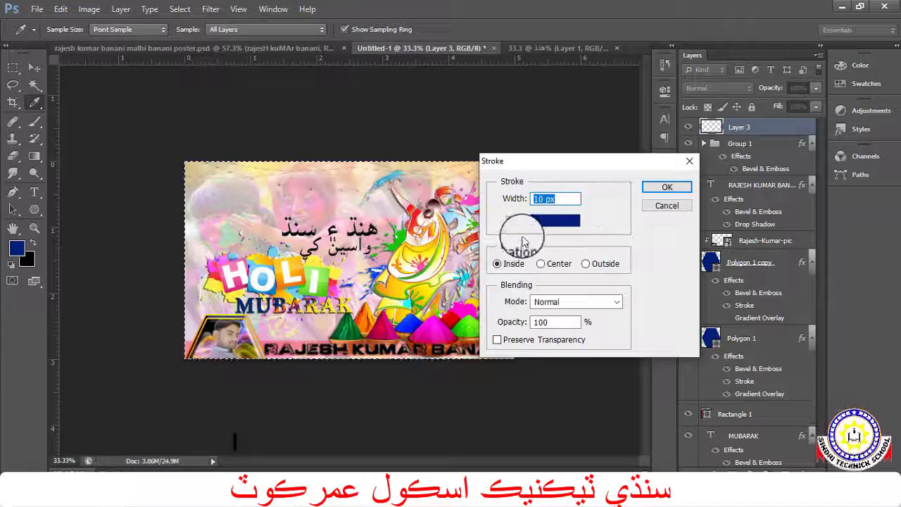
click(556, 220)
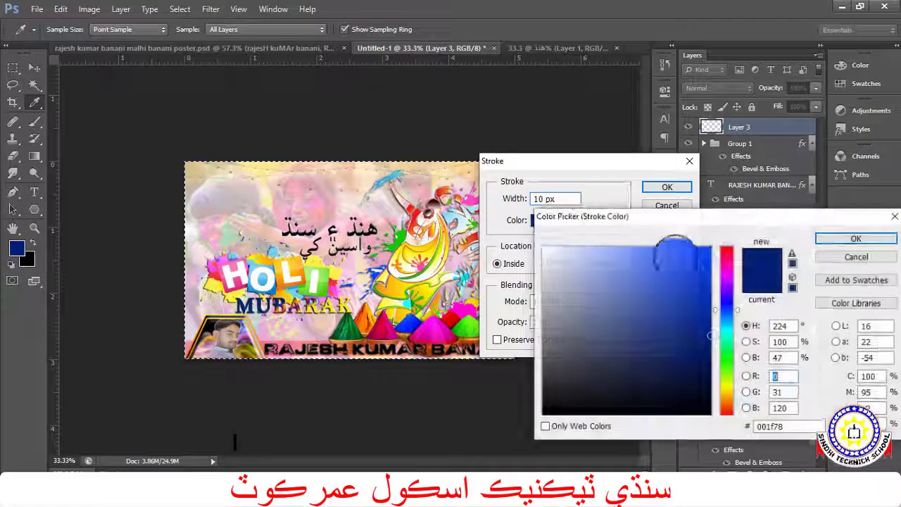
click(856, 239)
click(669, 187)
Lower the border layer's opacity to about 65%.
key(v)
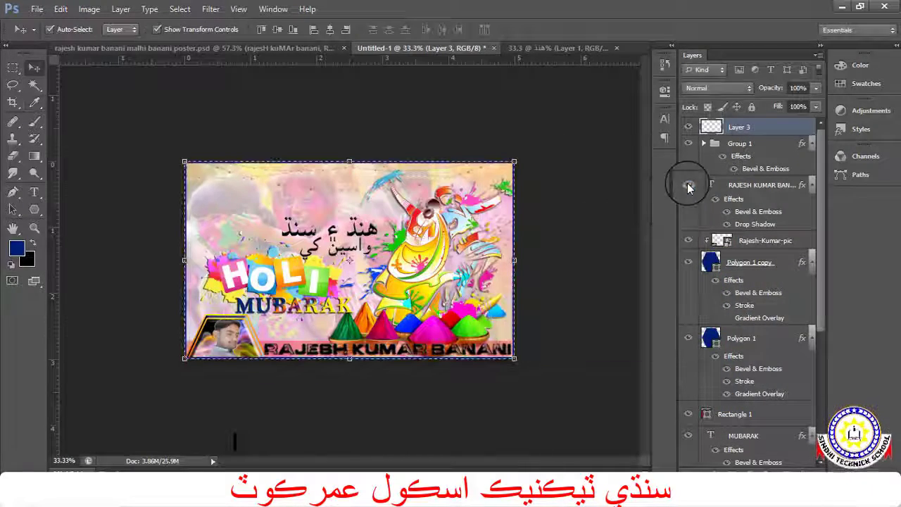
key(ctrl+plus)
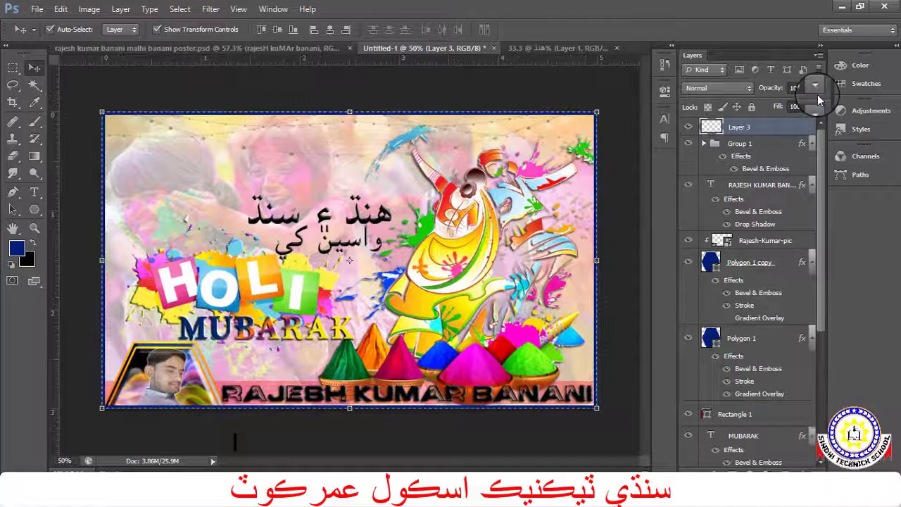
click(816, 87)
drag(814, 102, 791, 106)
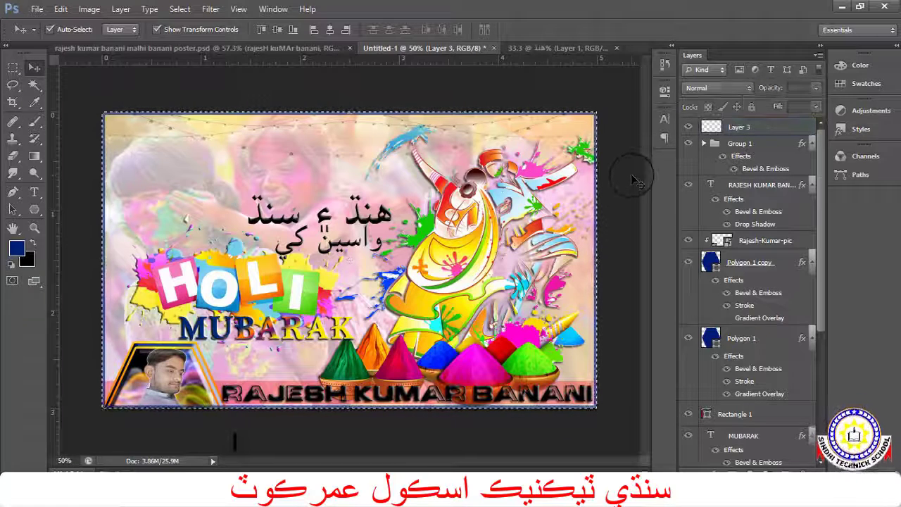
Give the navy border on Layer 3 an Inner Bevel Bevel & Emboss style, then select Rectangle 1.
right_click(759, 126)
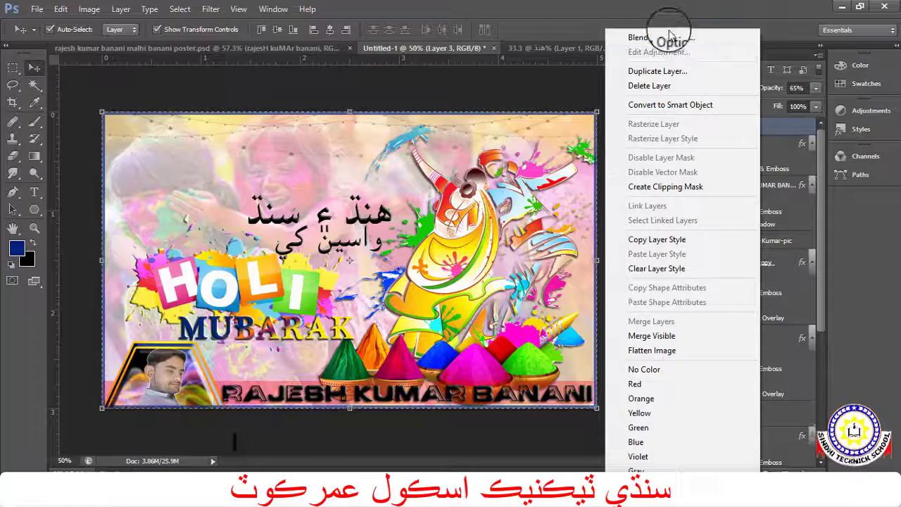
click(669, 38)
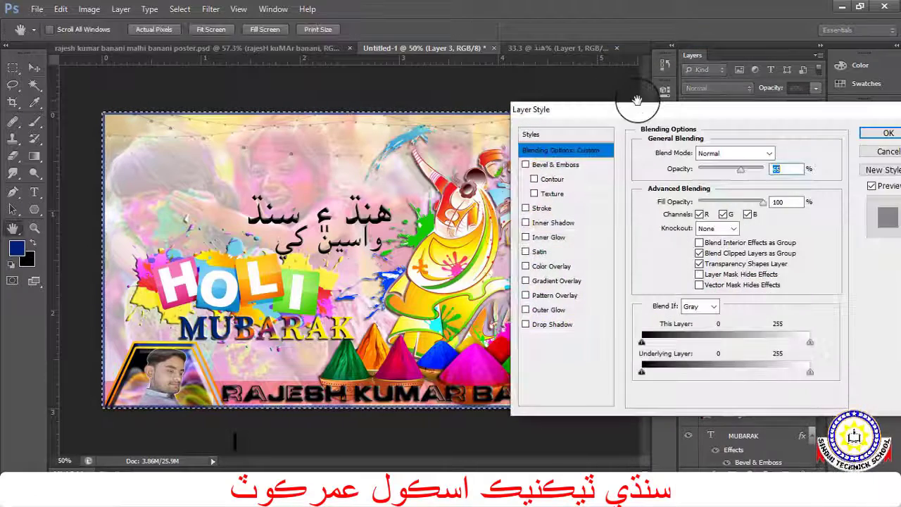
drag(641, 107, 755, 109)
click(662, 167)
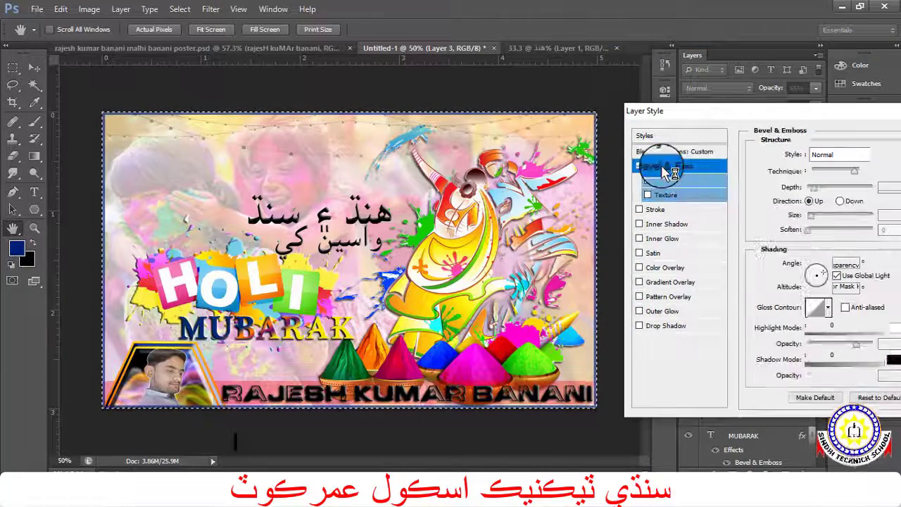
drag(738, 121, 582, 121)
click(842, 189)
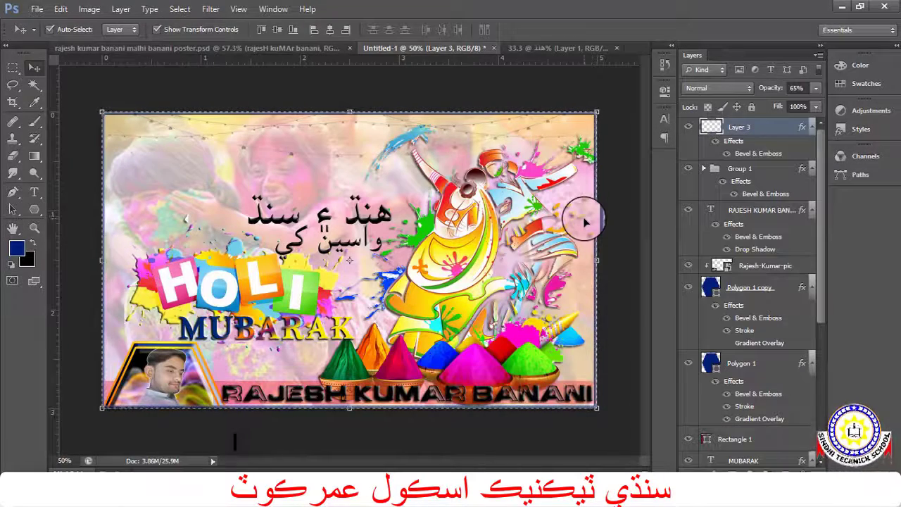
click(589, 397)
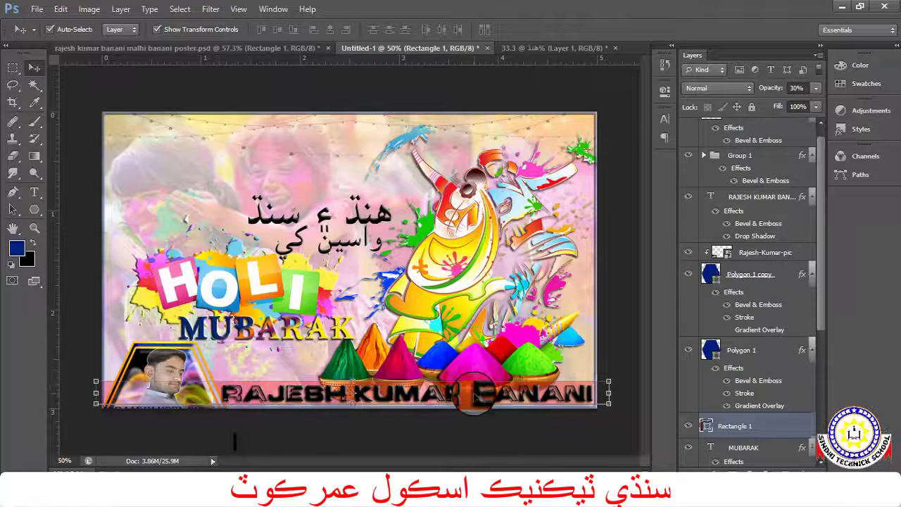
Raise Rectangle 1's opacity from 30% to 51% and fit the poster to the window.
click(816, 88)
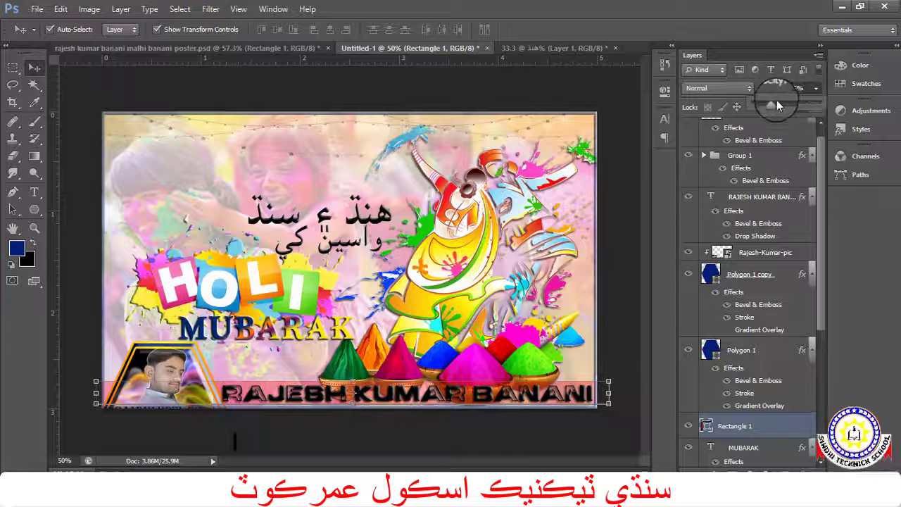
drag(777, 101, 783, 100)
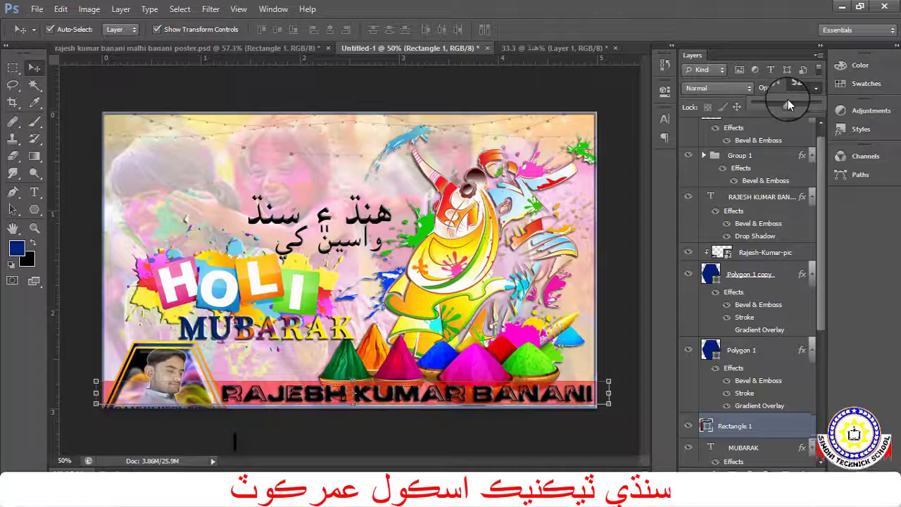
click(609, 293)
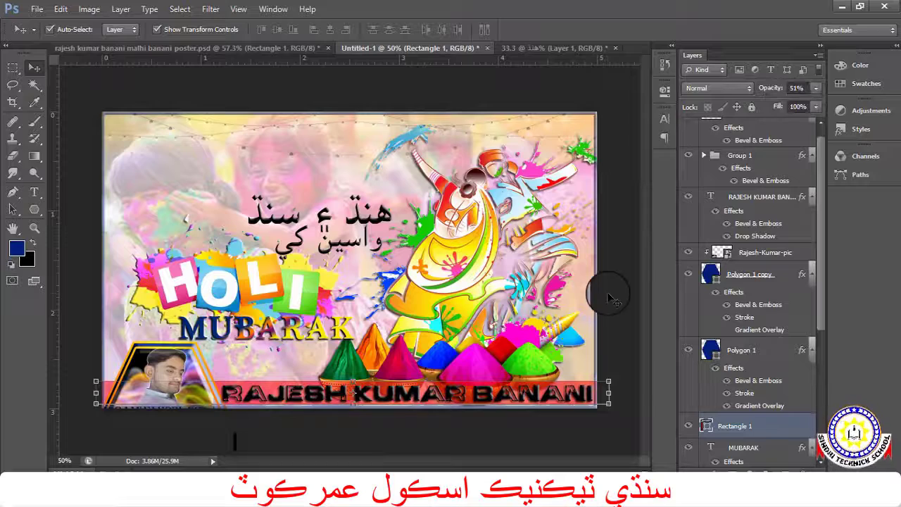
double_click(13, 228)
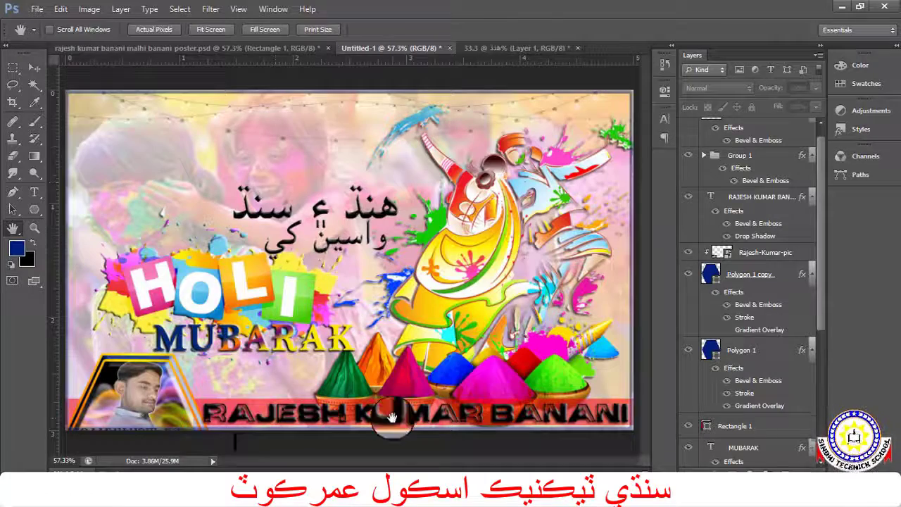
key(F9)
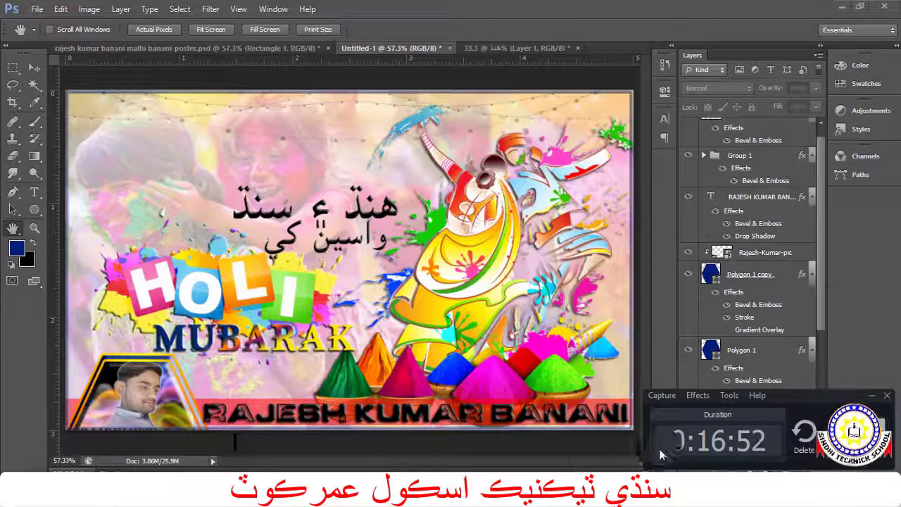
key(ctrl+minus)
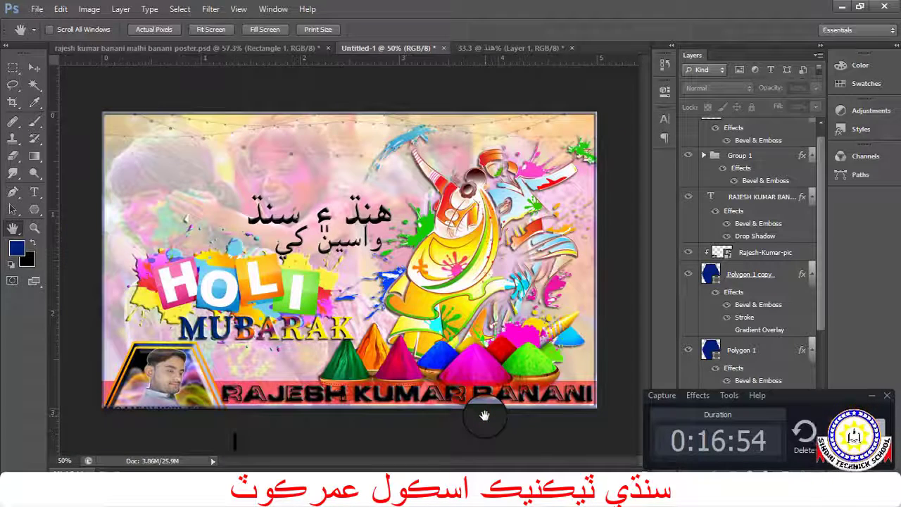